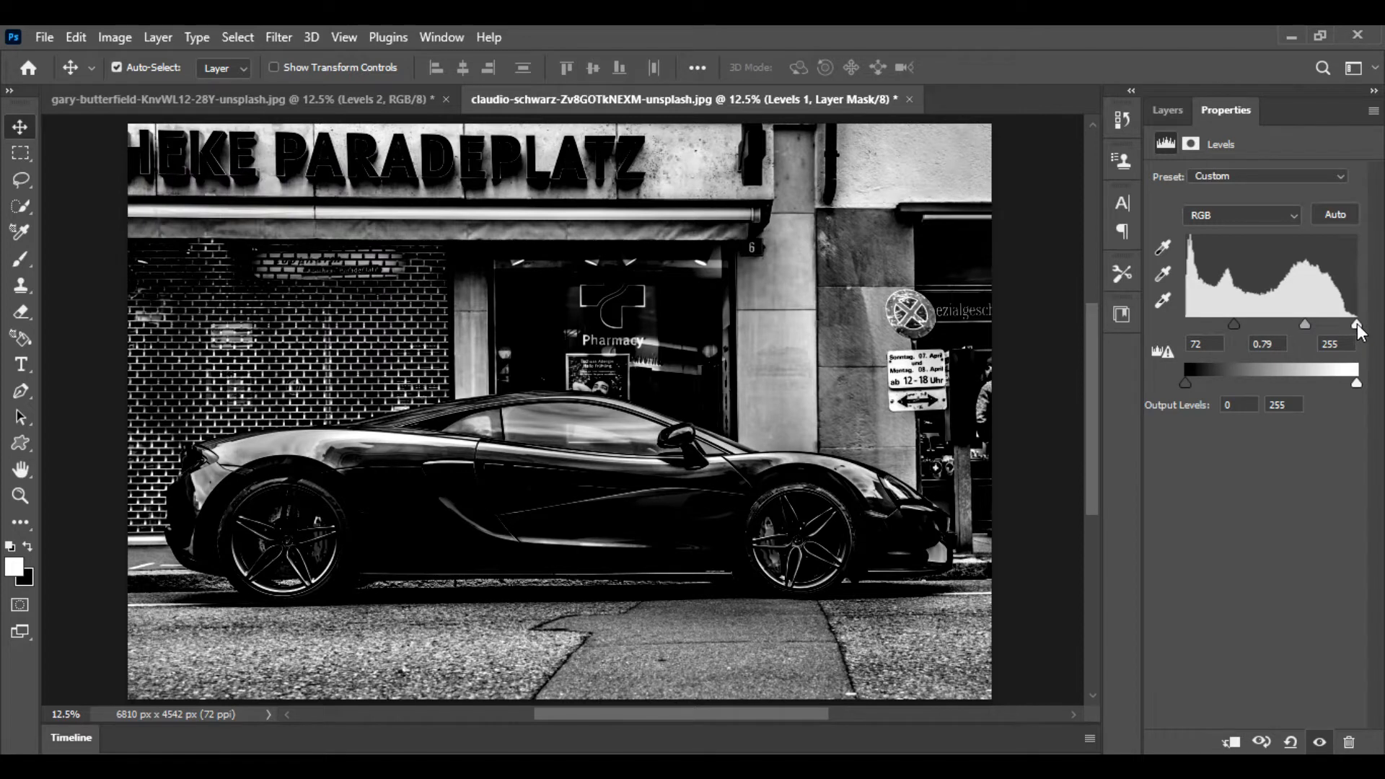
Step: Set the Levels adjustment's white input level to 231 and its midtone value to 1.23
drag(1358, 326, 1342, 326)
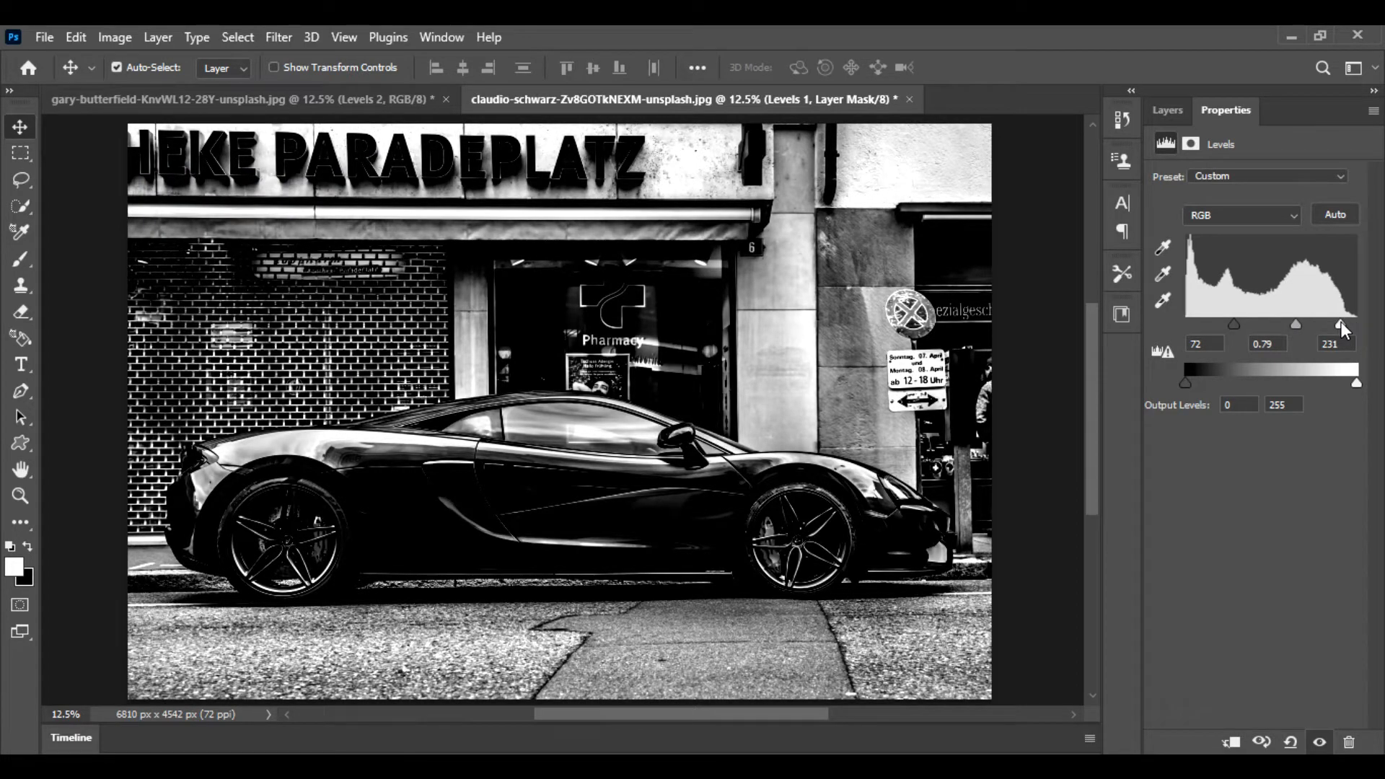
drag(1292, 326, 1279, 323)
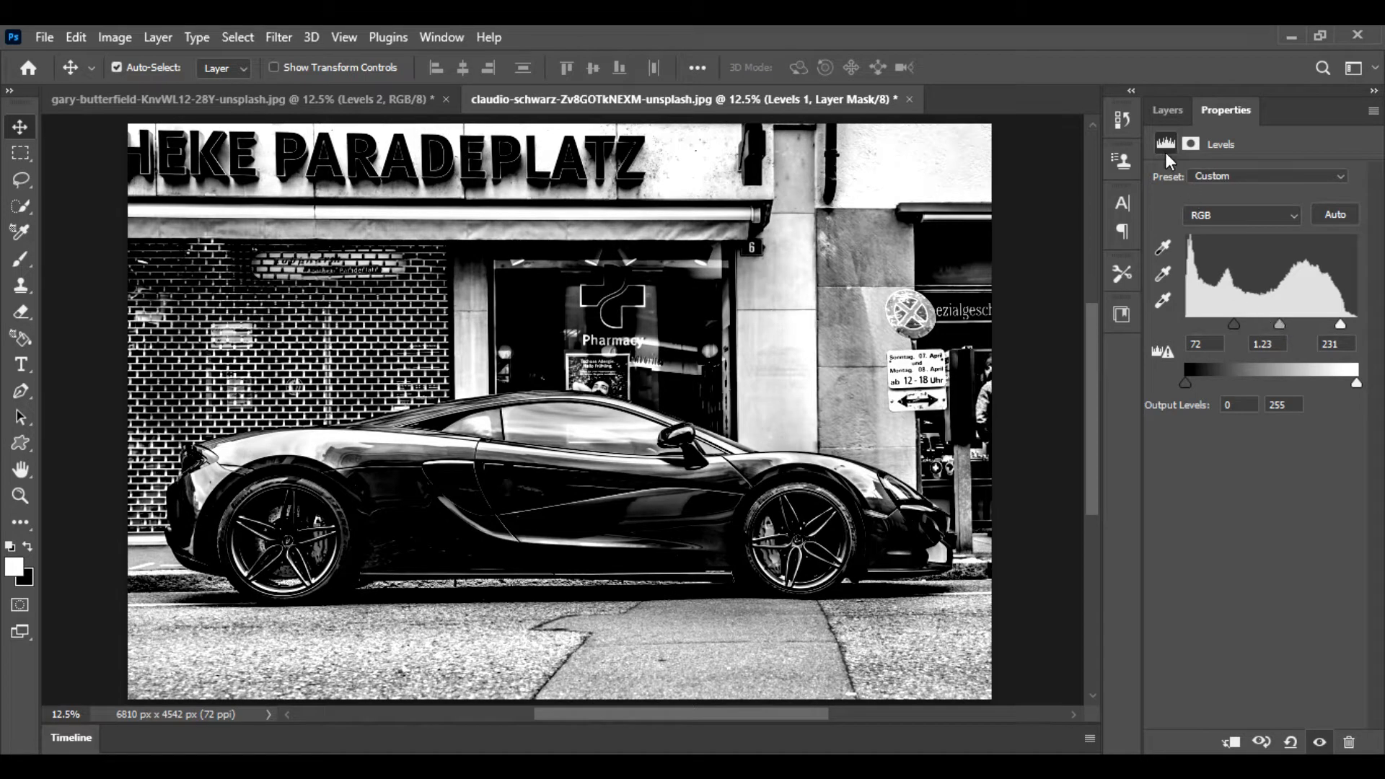
Step: Merge the three layers into a new combined copy on top and hide the three originals
click(1166, 113)
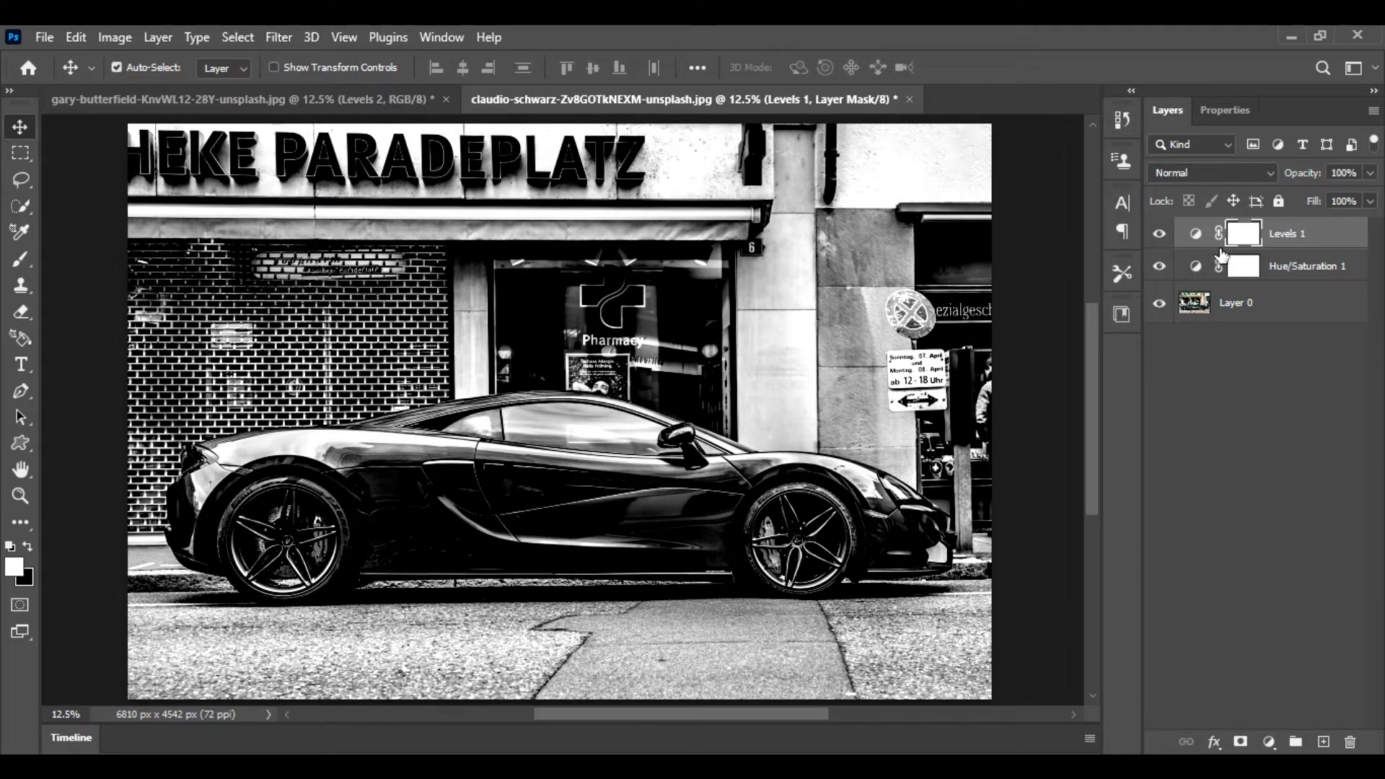
shift+click(1269, 312)
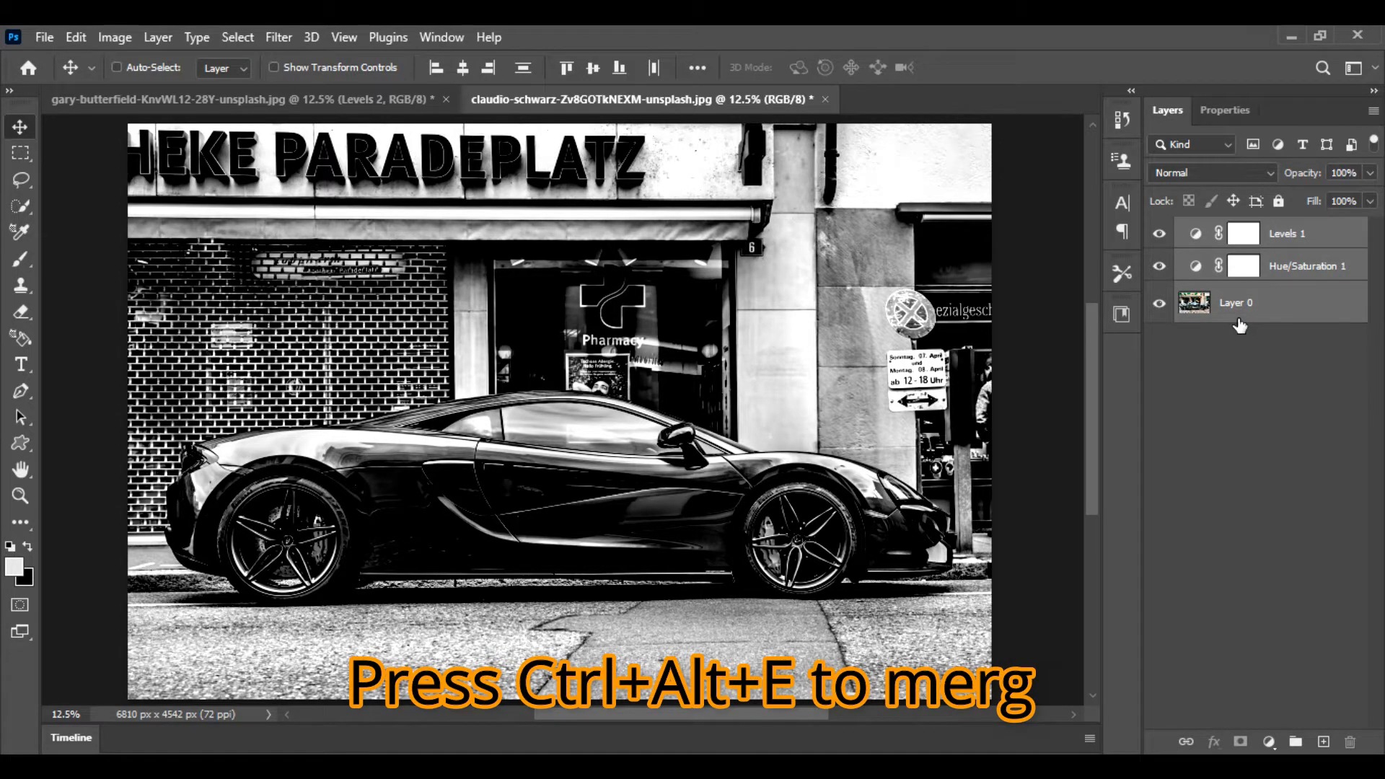
key(ctrl+alt+e)
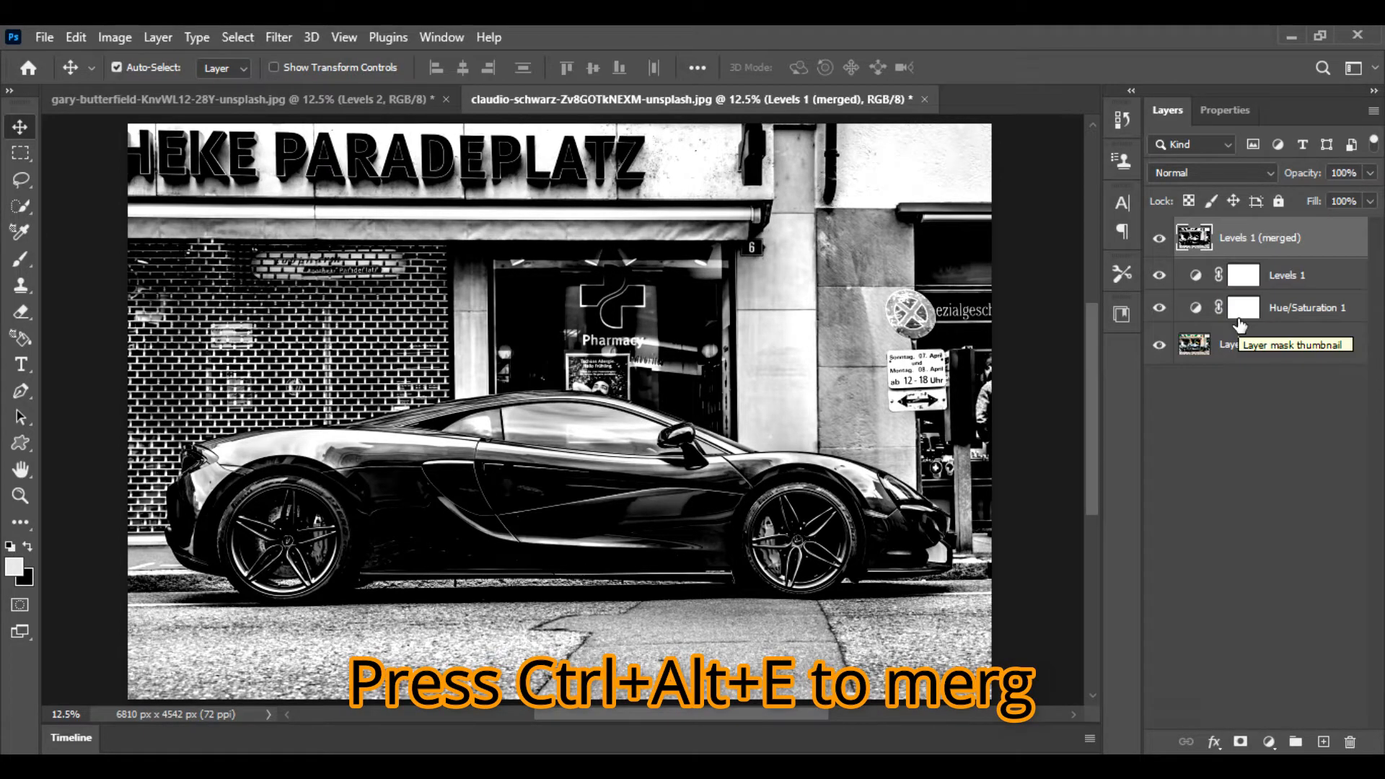
click(1159, 275)
click(1159, 308)
click(1159, 345)
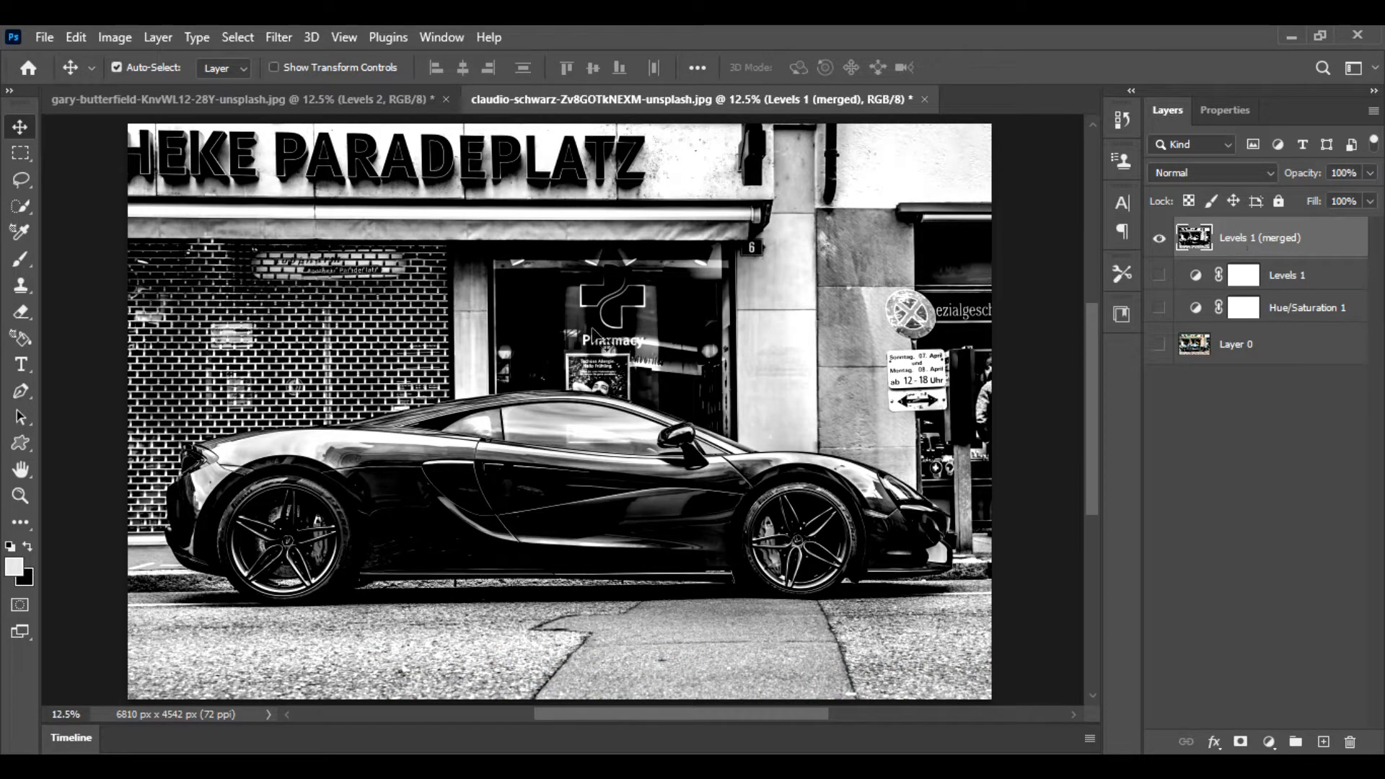
Step: Apply the Glowing Edges filter to the merged layer with Edge Width 5, Edge Brightness 10 and Smoothness 5
click(284, 40)
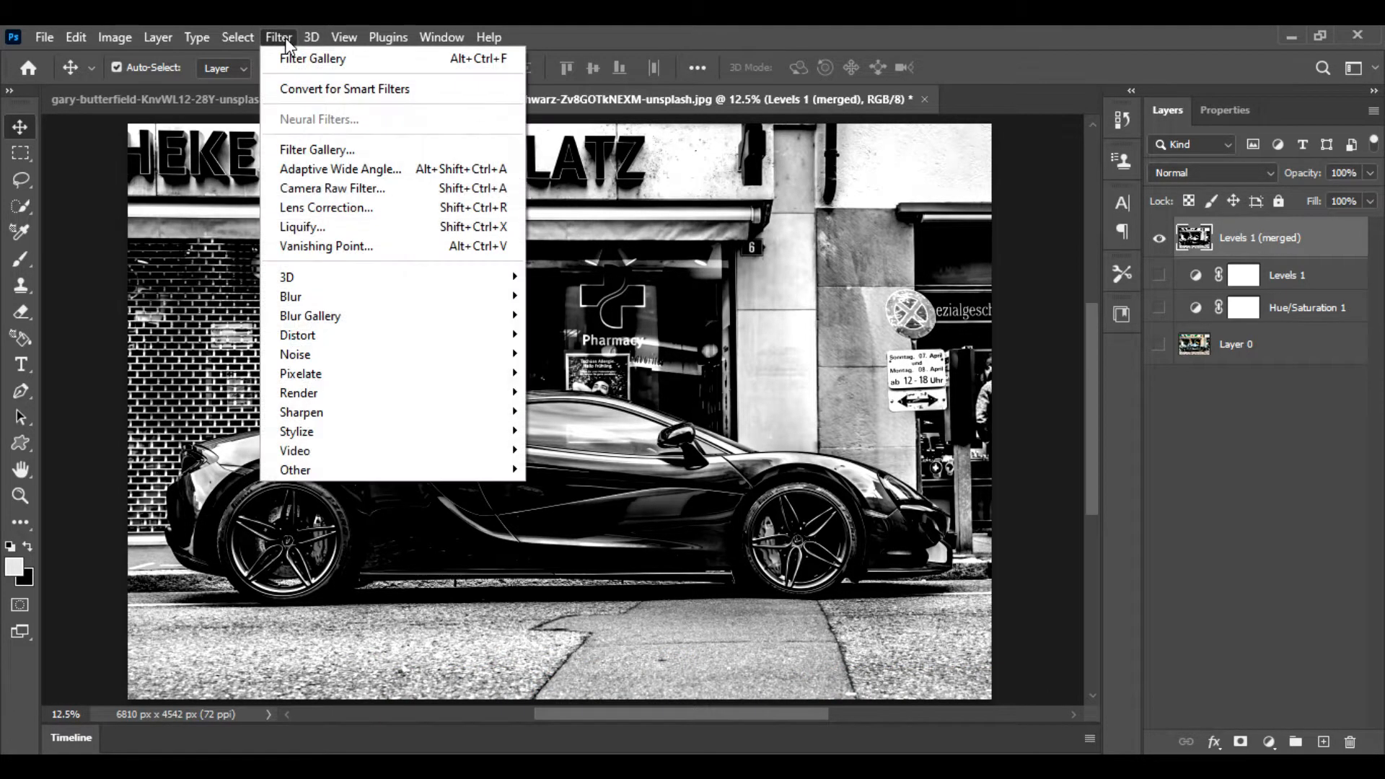
click(304, 149)
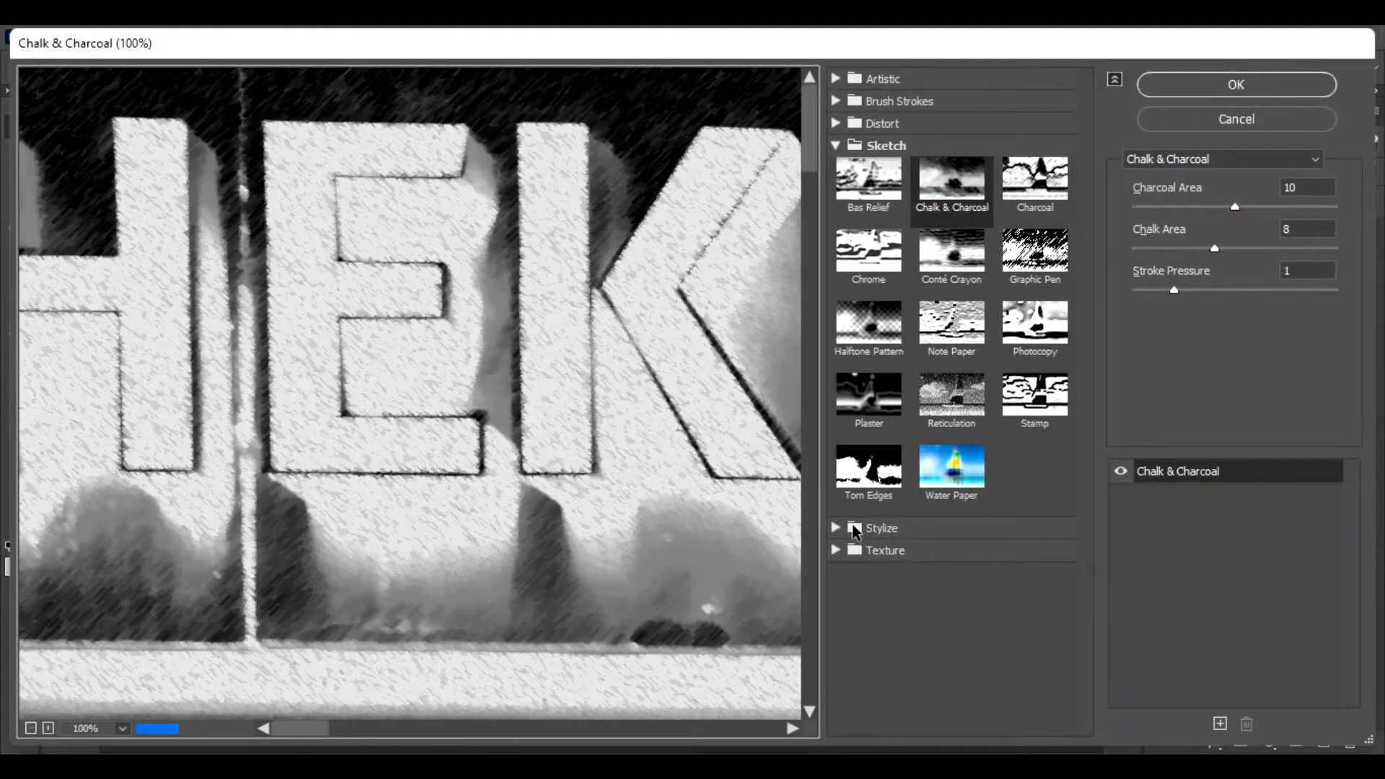
click(849, 533)
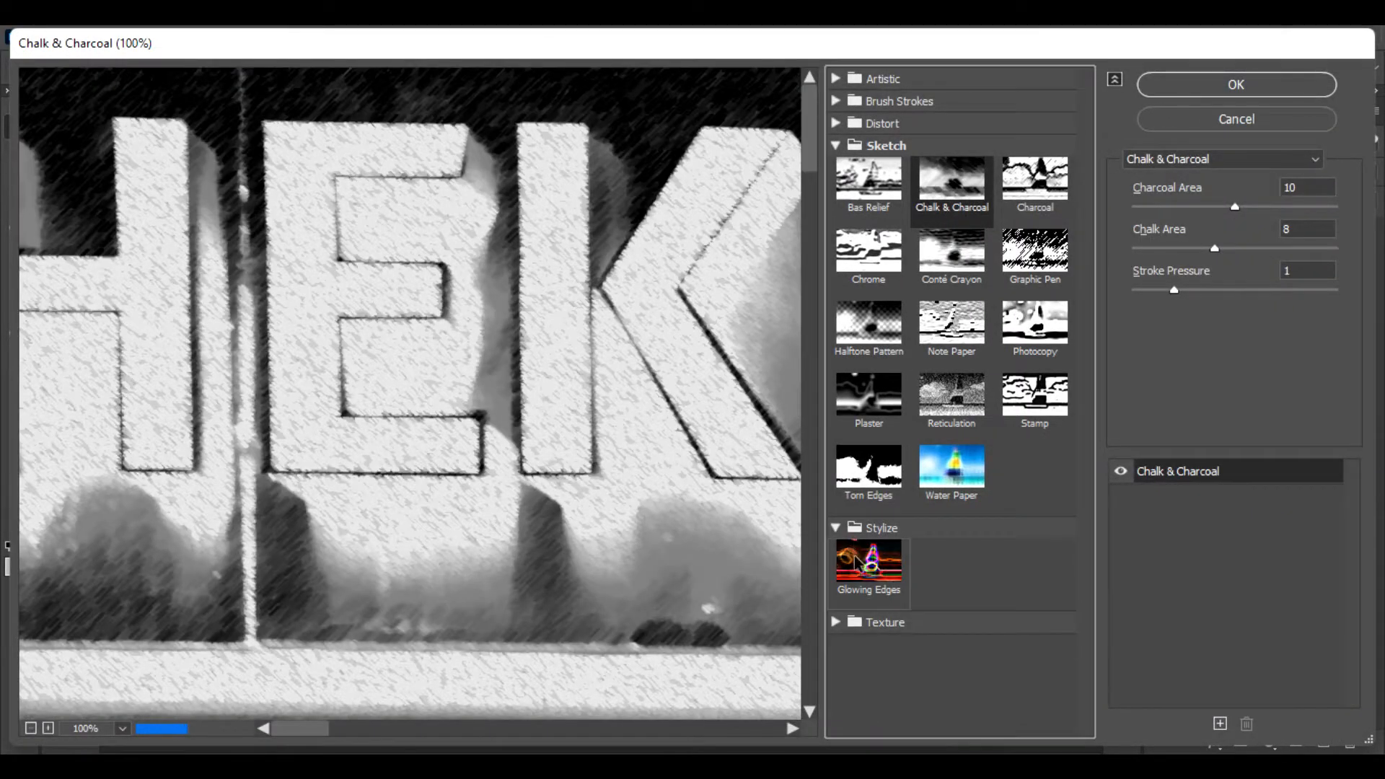
click(862, 574)
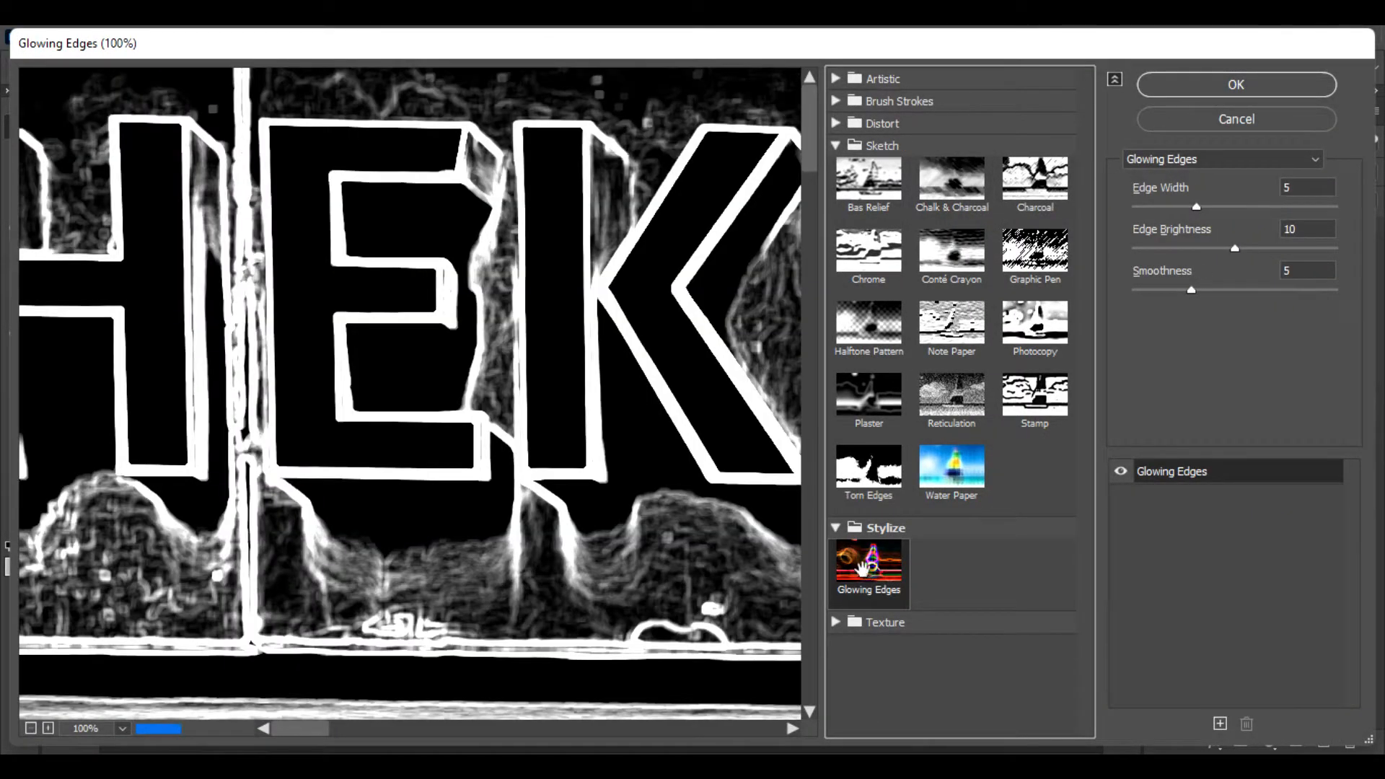
key(ctrl+minus)
key(ctrl+minus)
key(ctrl+minus)
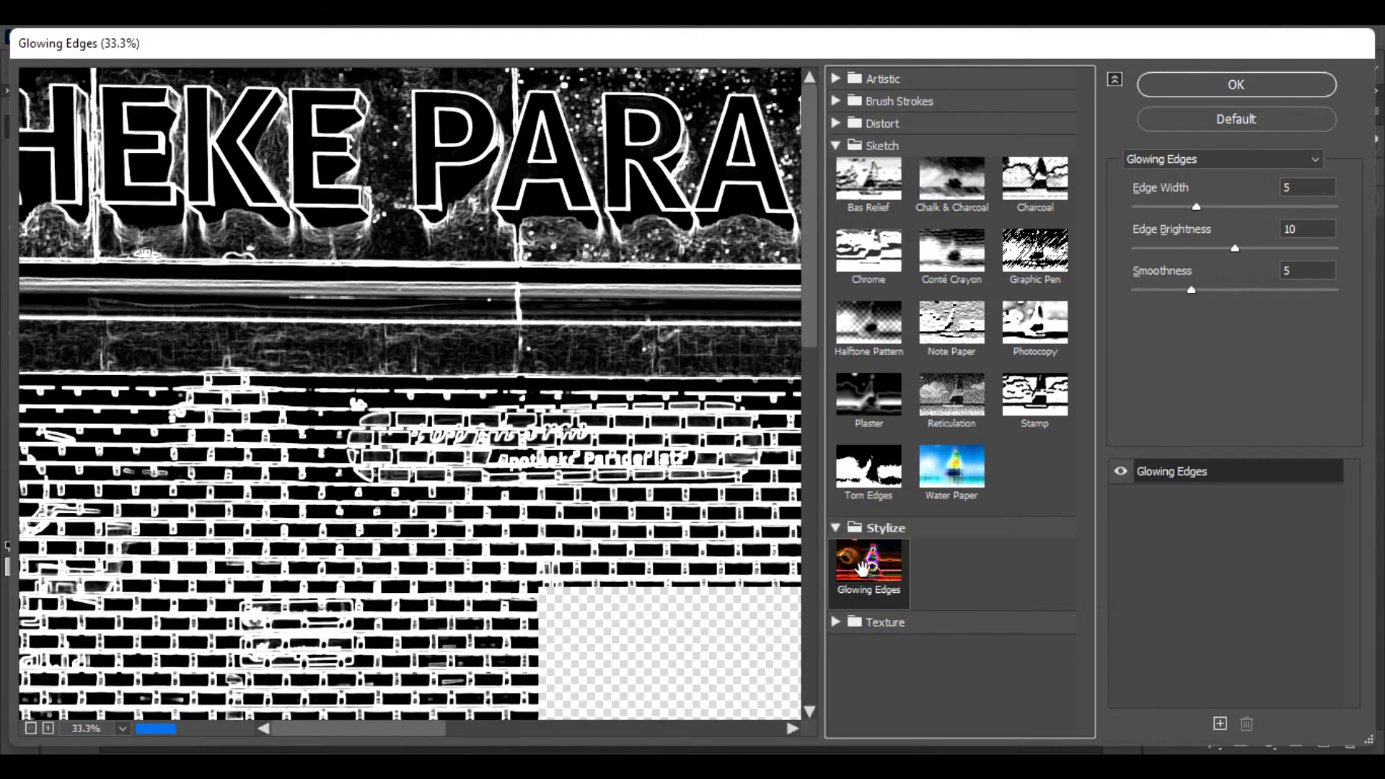
key(ctrl+minus)
key(ctrl+minus)
key(ctrl+minus)
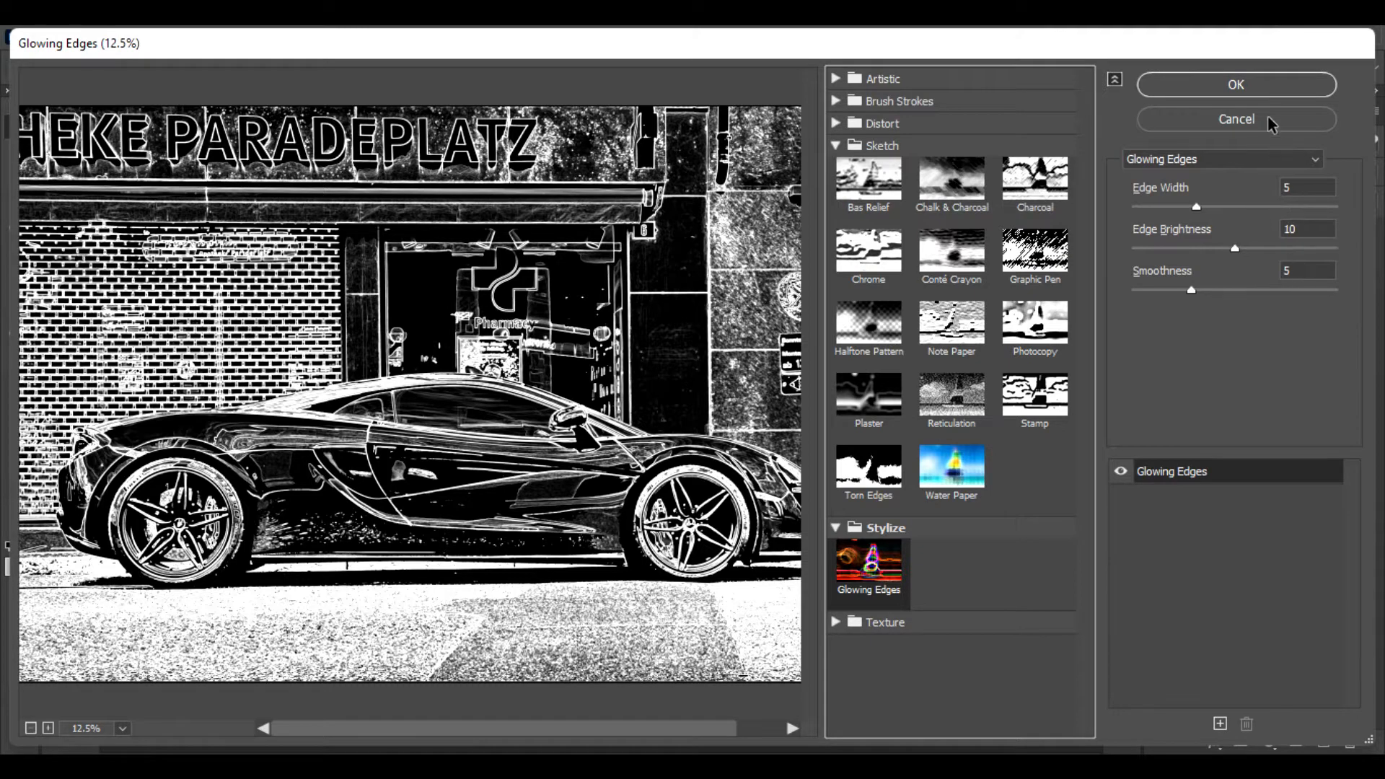
click(1262, 85)
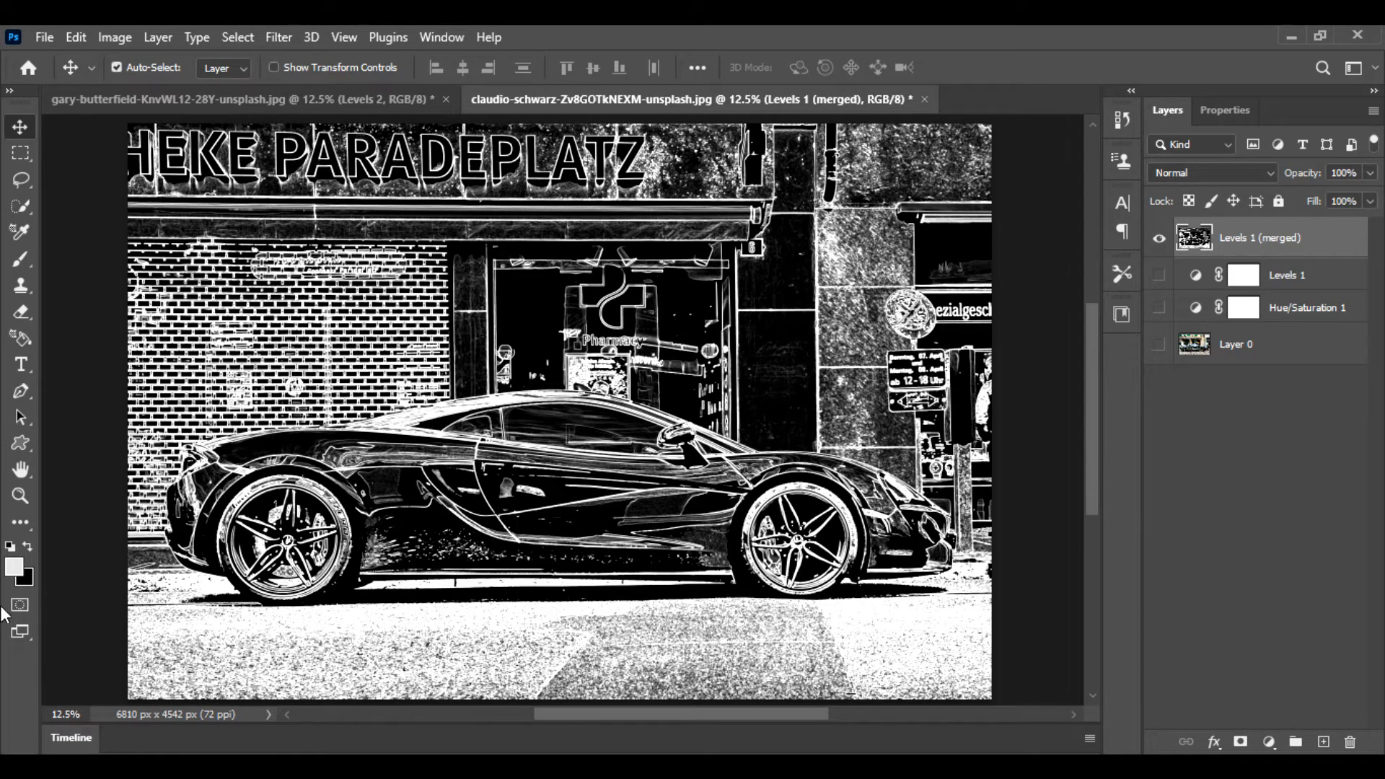
Step: Set the foreground color to light grey #ebebeb
click(18, 572)
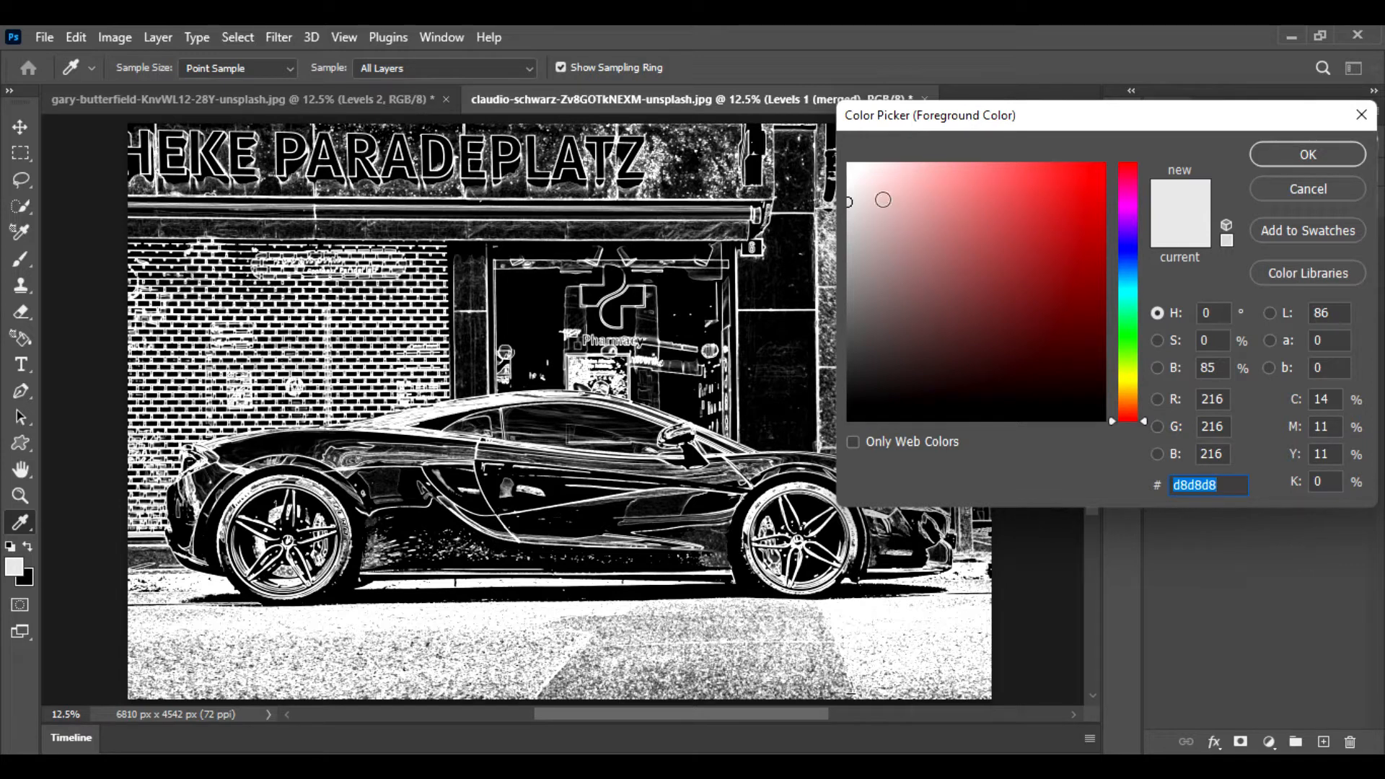
drag(849, 202, 850, 183)
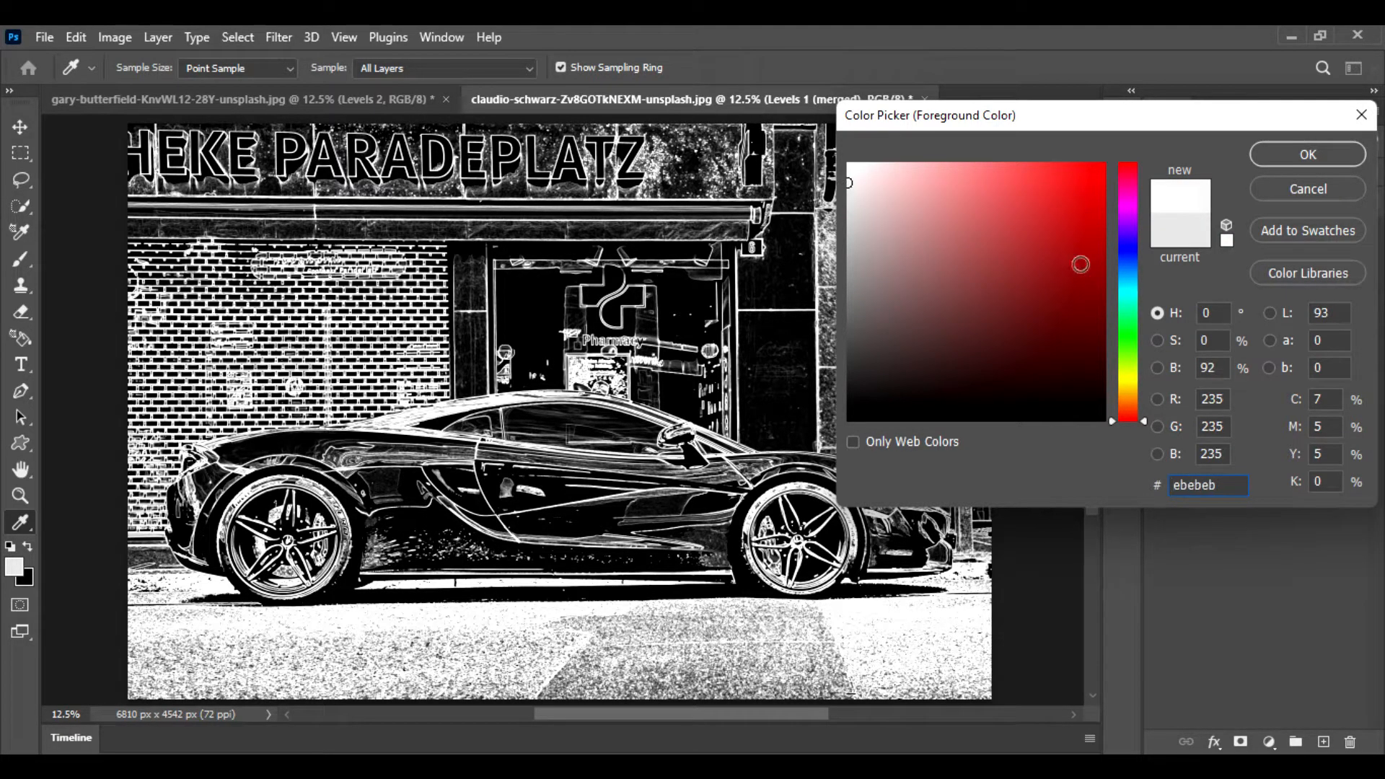
click(1283, 157)
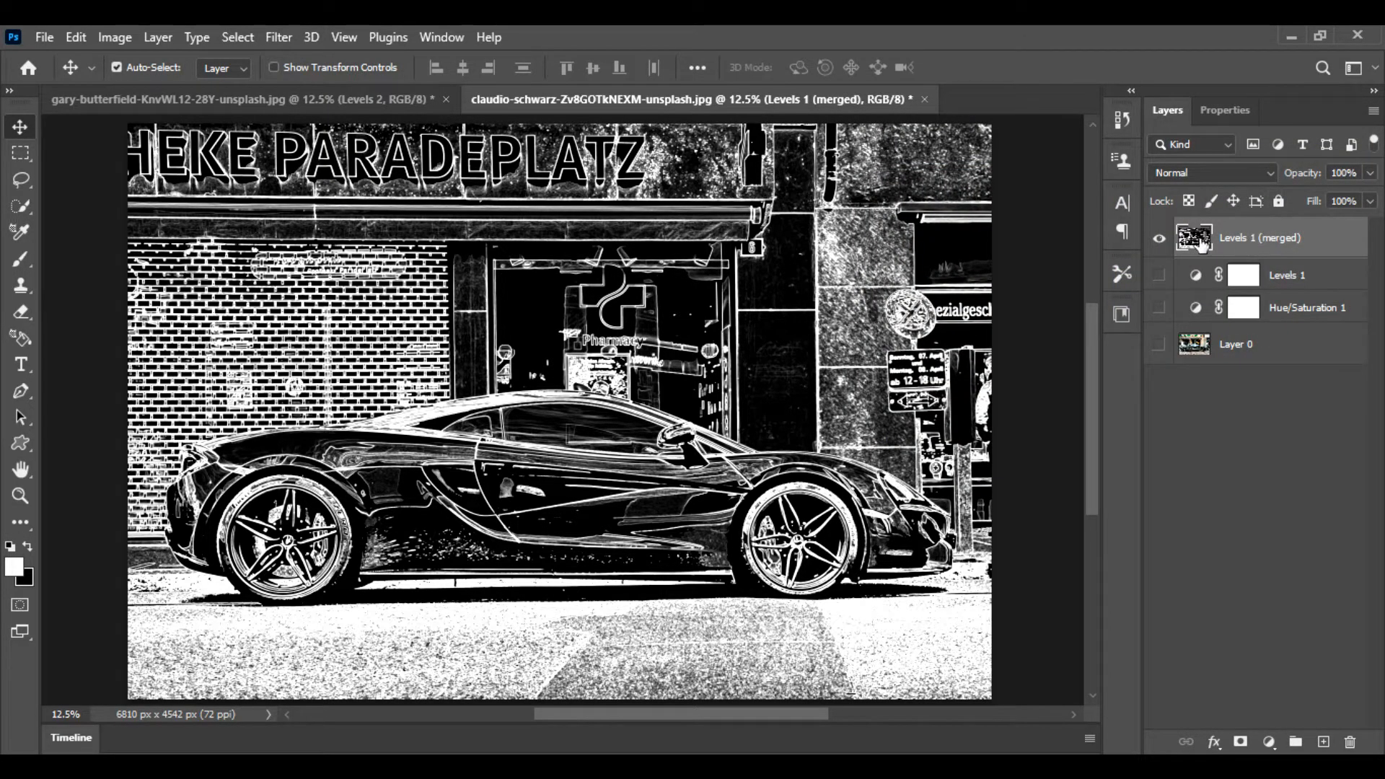
Step: Apply the Chalk & Charcoal filter to the merged layer with Charcoal Area 10, Chalk Area 8 and Stroke Pressure 1
click(276, 39)
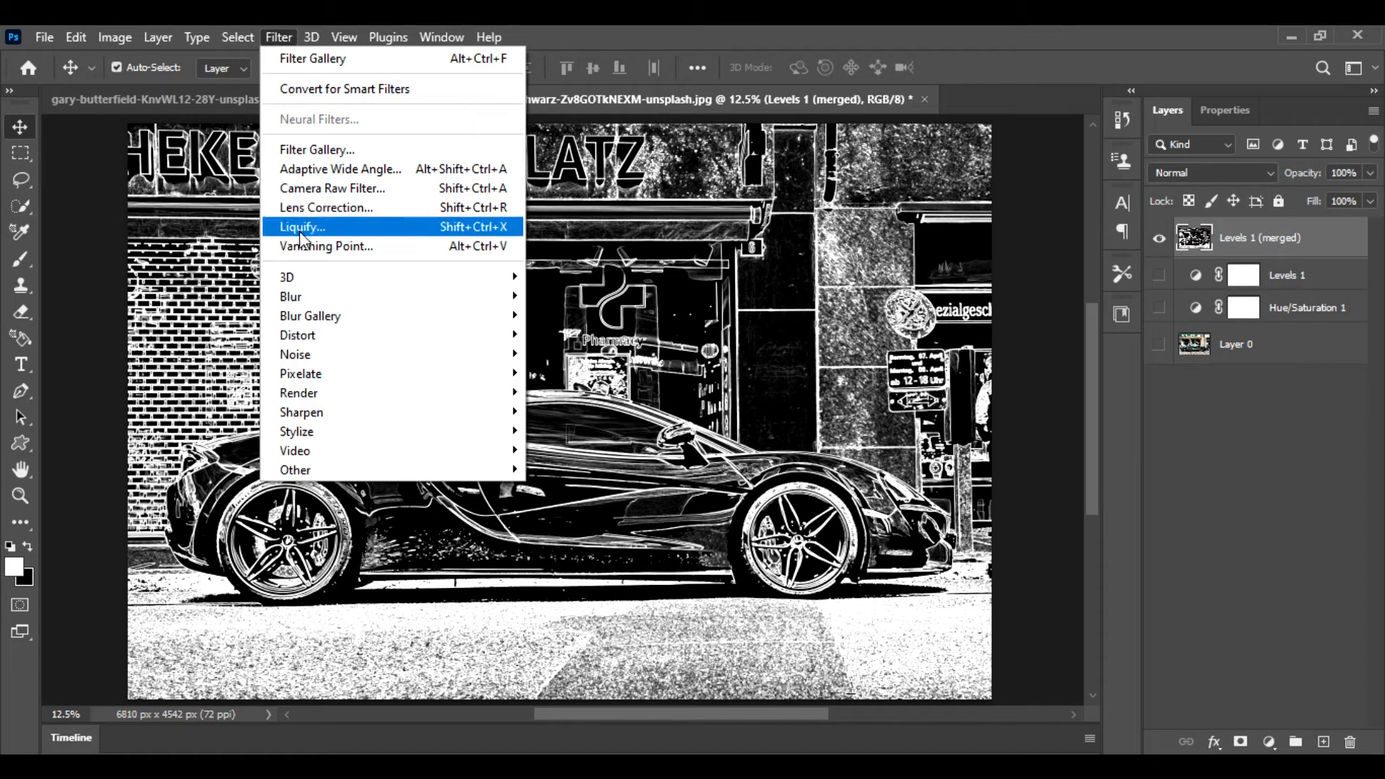
click(307, 151)
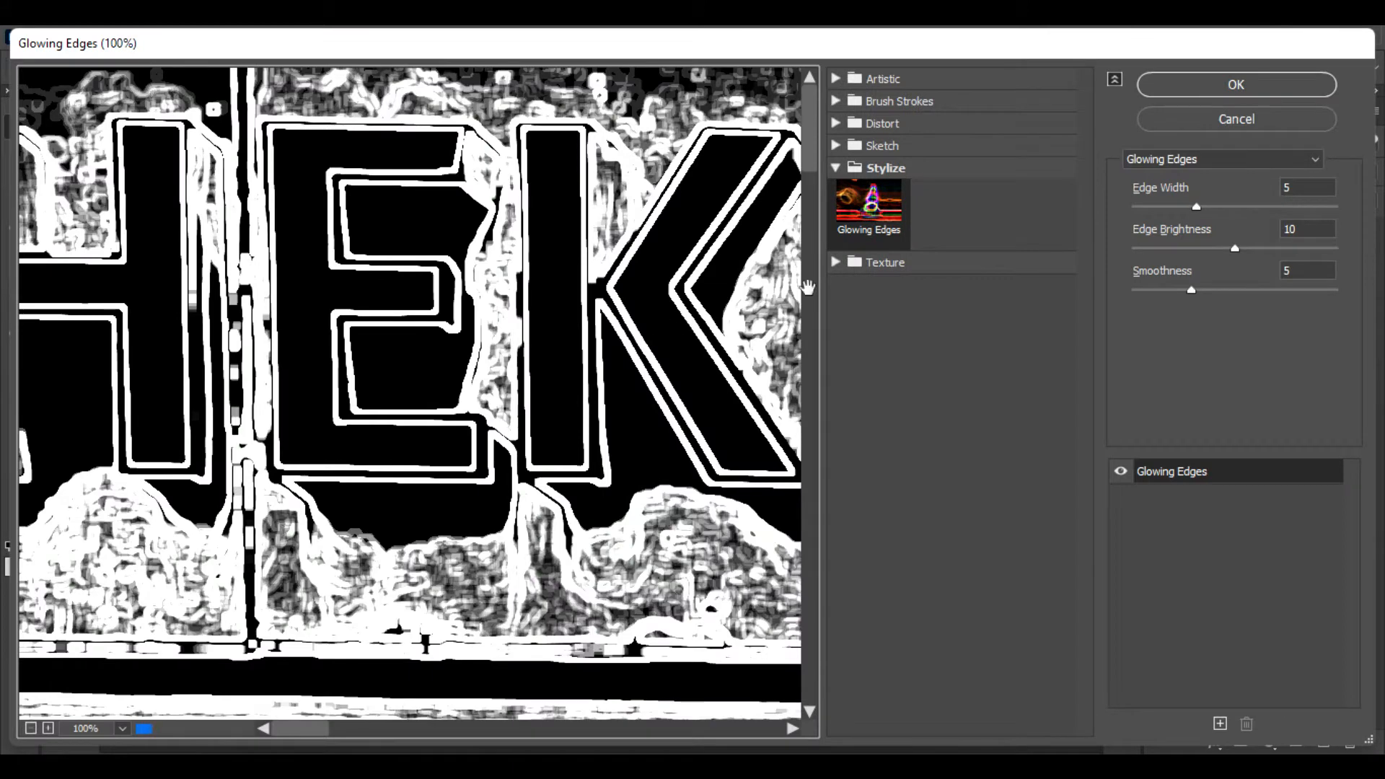
click(841, 148)
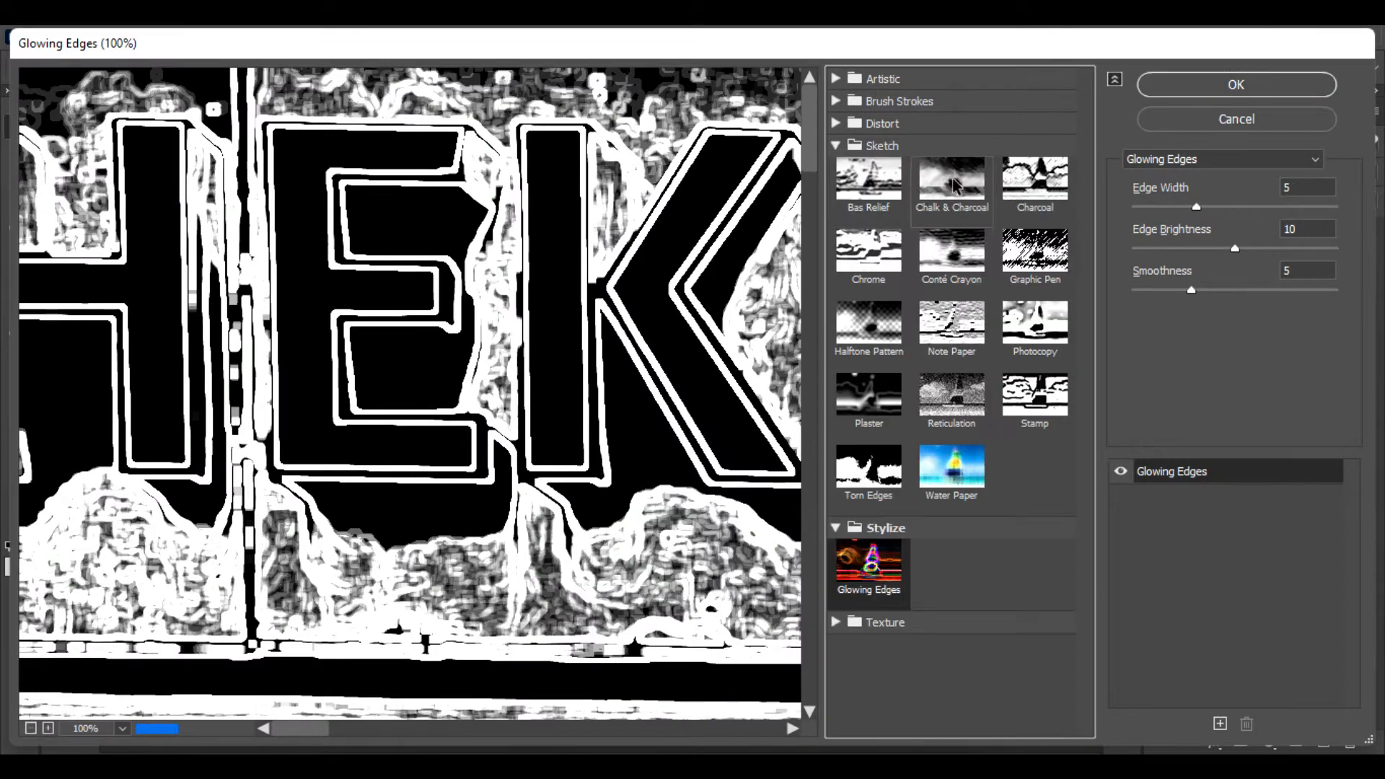
click(948, 214)
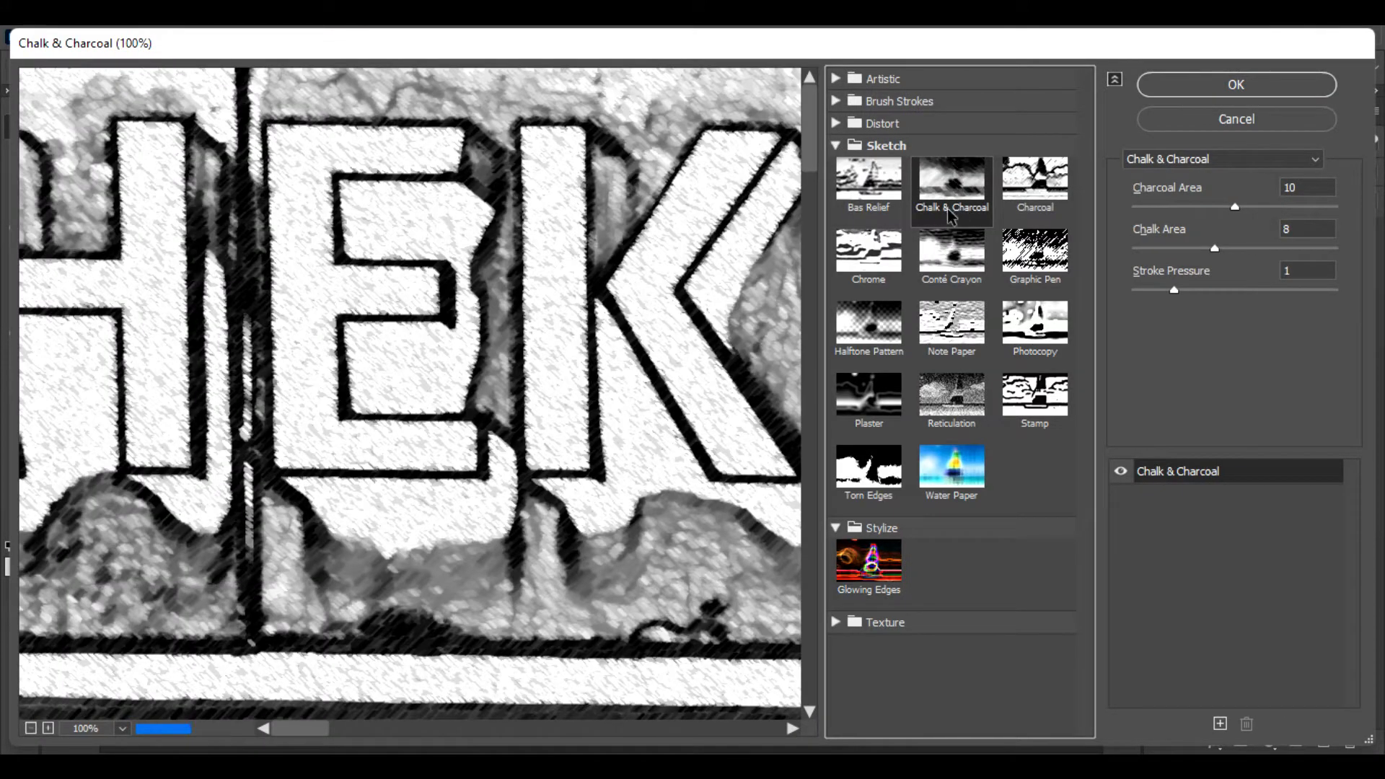
key(ctrl+minus)
key(ctrl+minus)
key(ctrl+minus)
key(ctrl+minus)
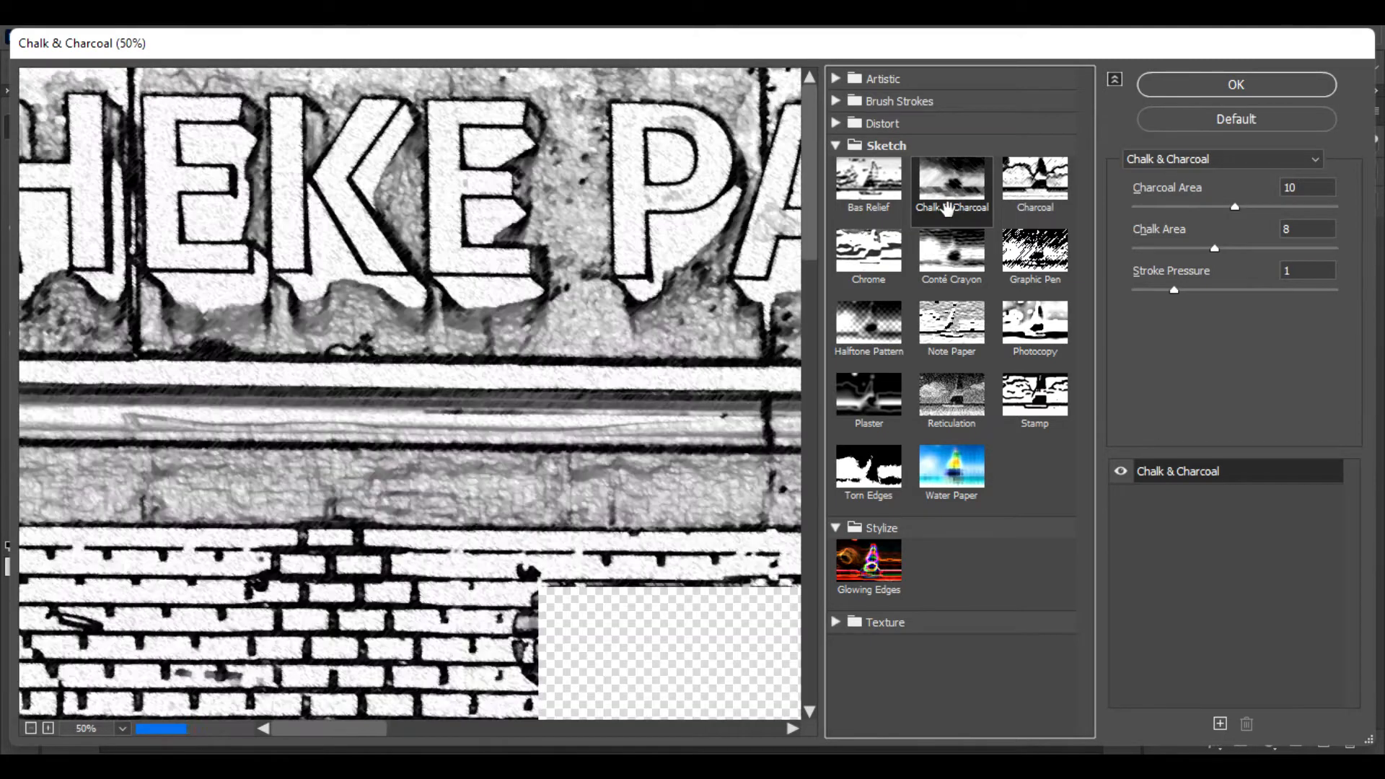
key(ctrl+minus)
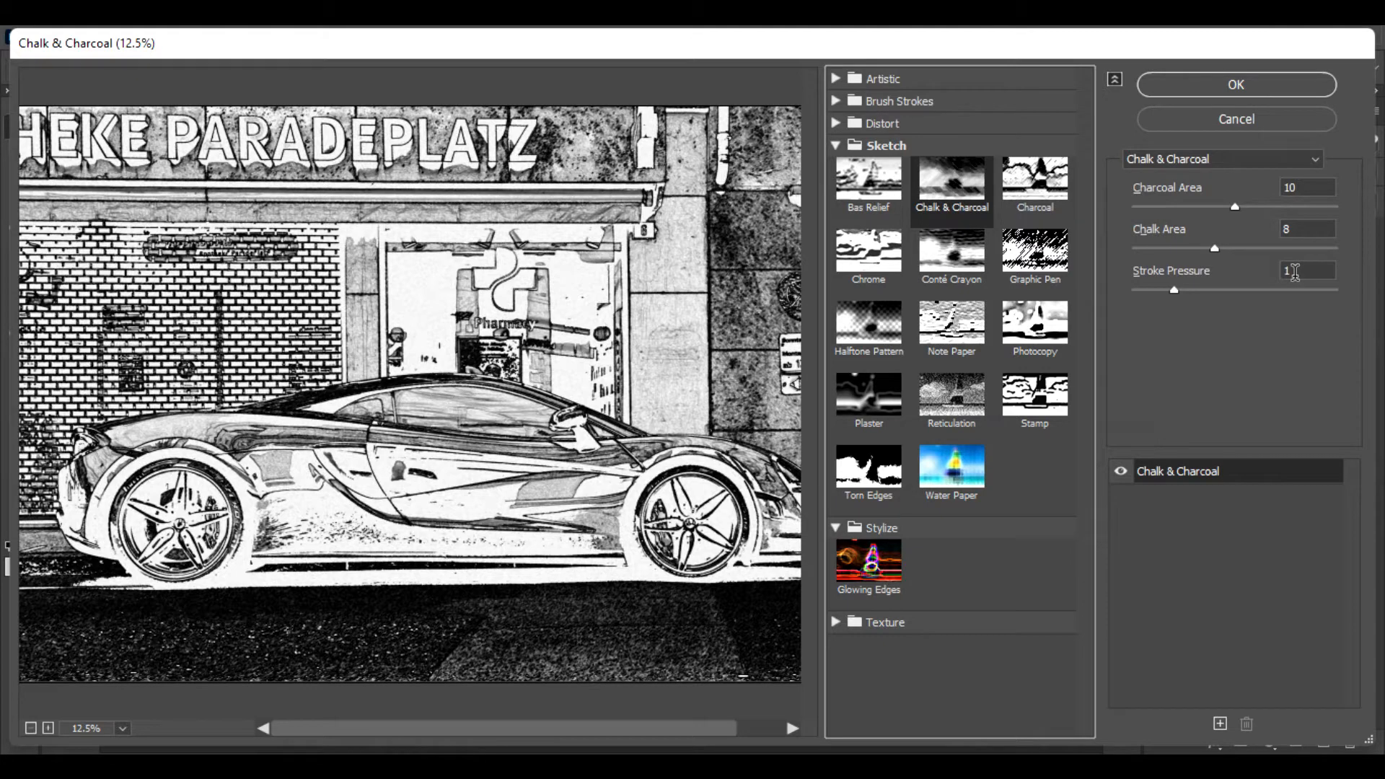
click(1230, 93)
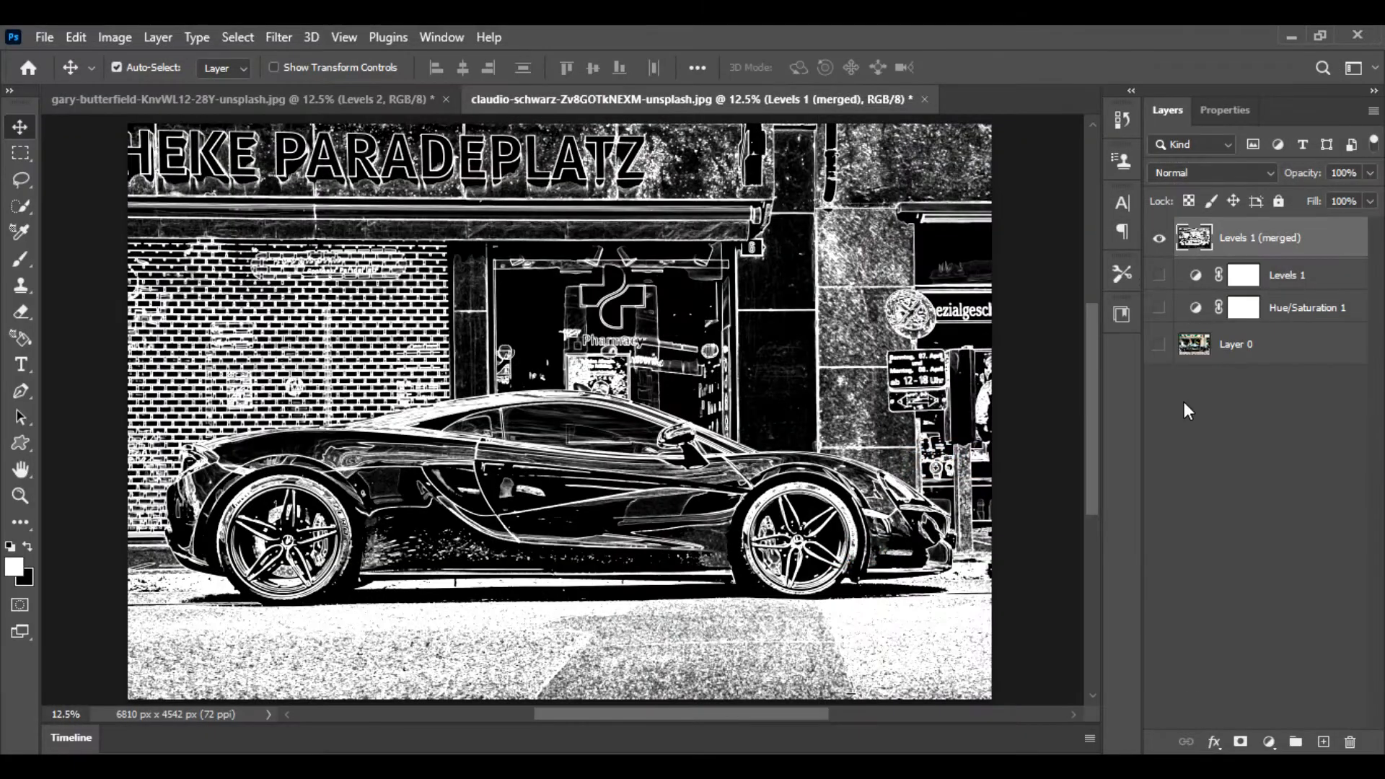
Step: Add a Levels adjustment above the merged layer with input levels of 14, 1.13 and 234
key(ctrl+i)
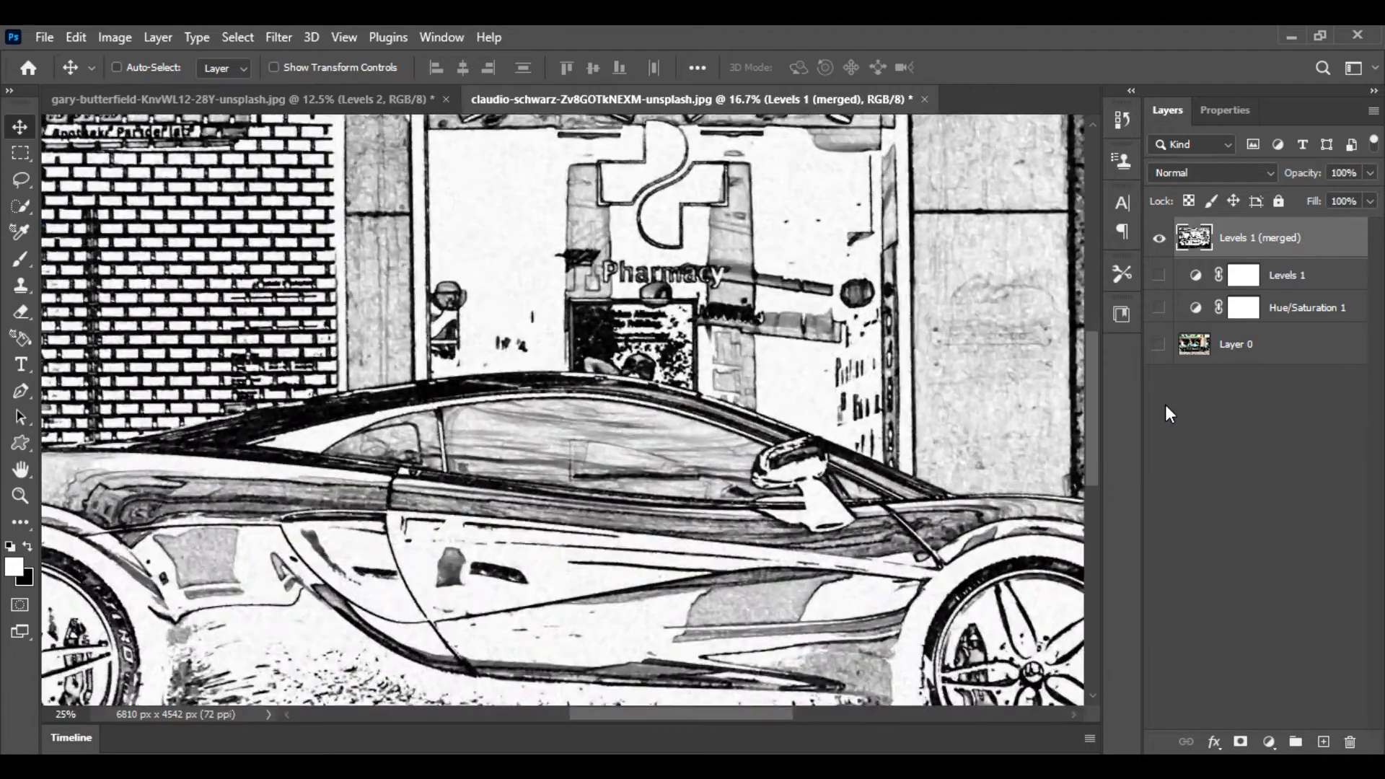
key(ctrl+plus)
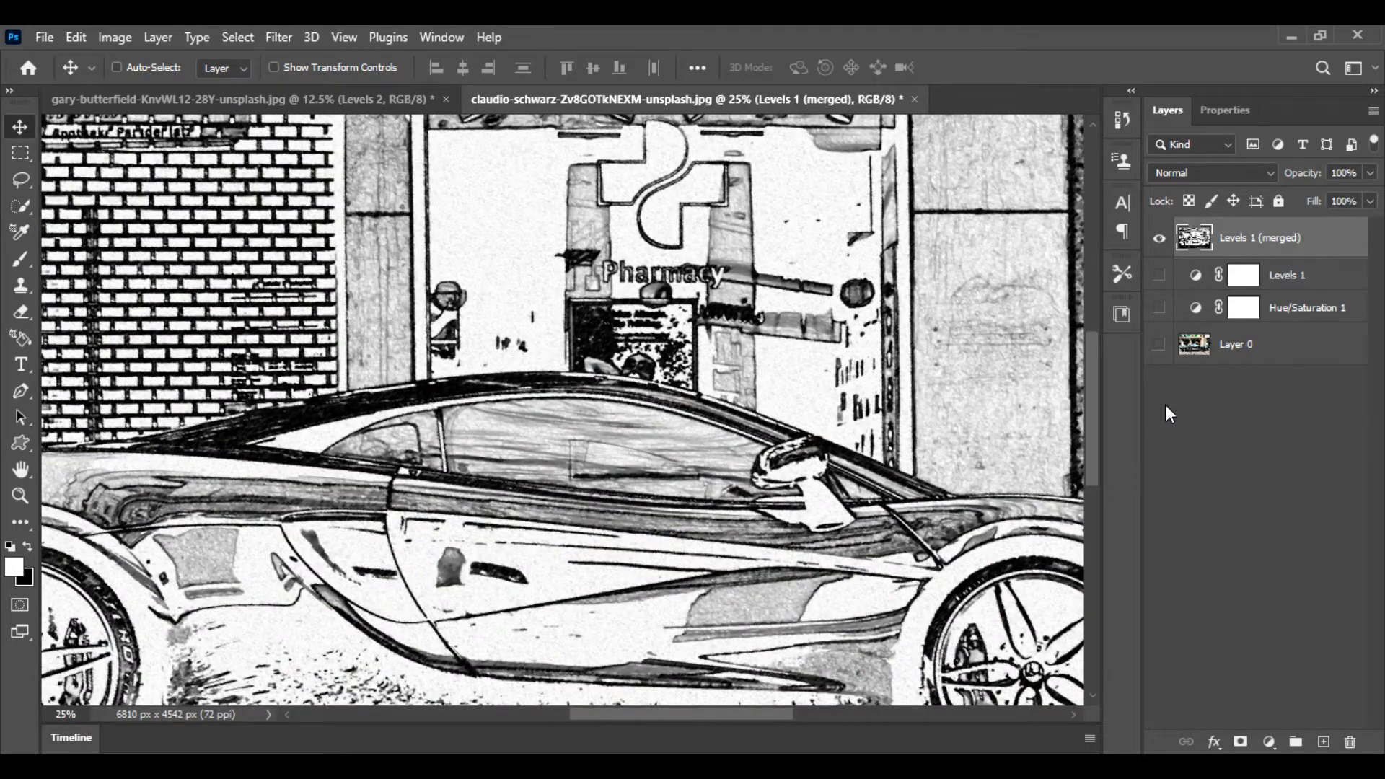
key(ctrl+minus)
key(ctrl+minus)
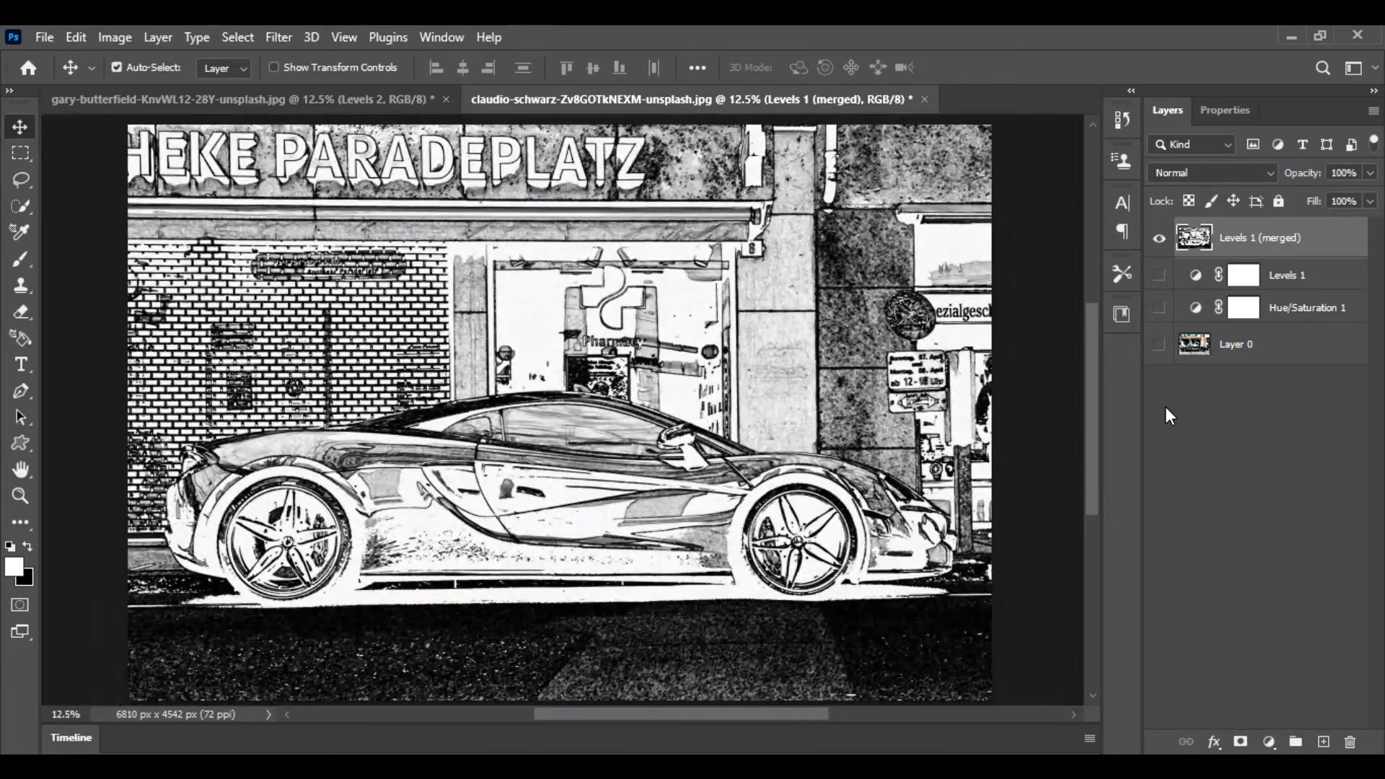
key(ctrl+plus)
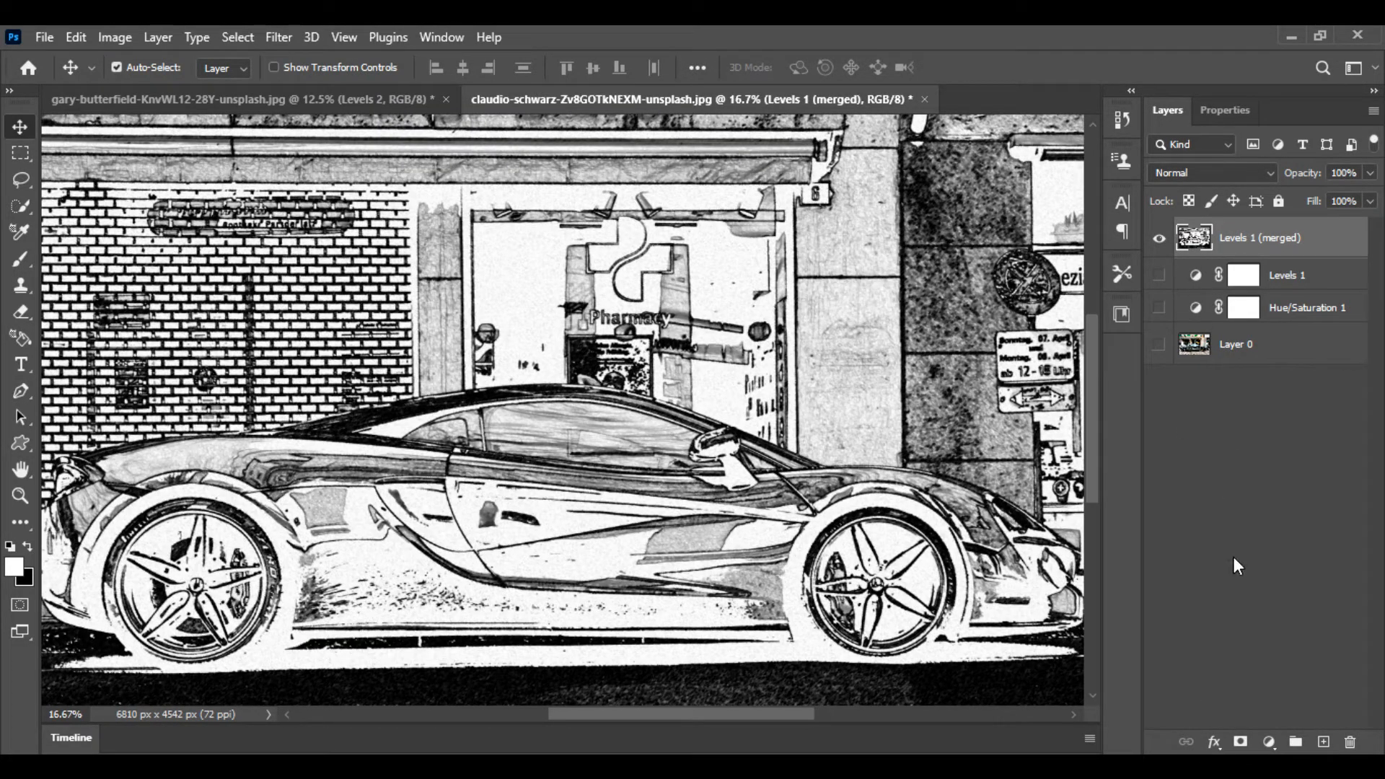
click(1268, 741)
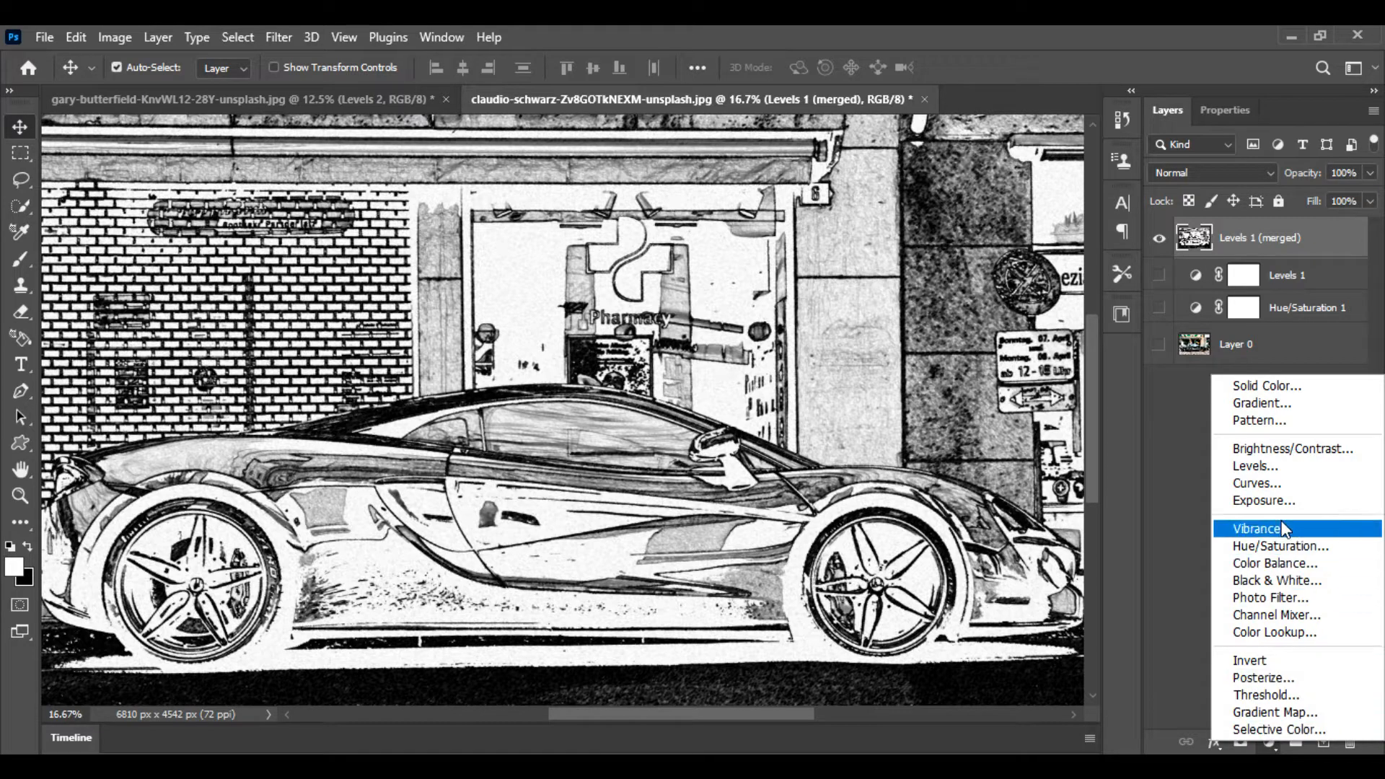
click(1276, 468)
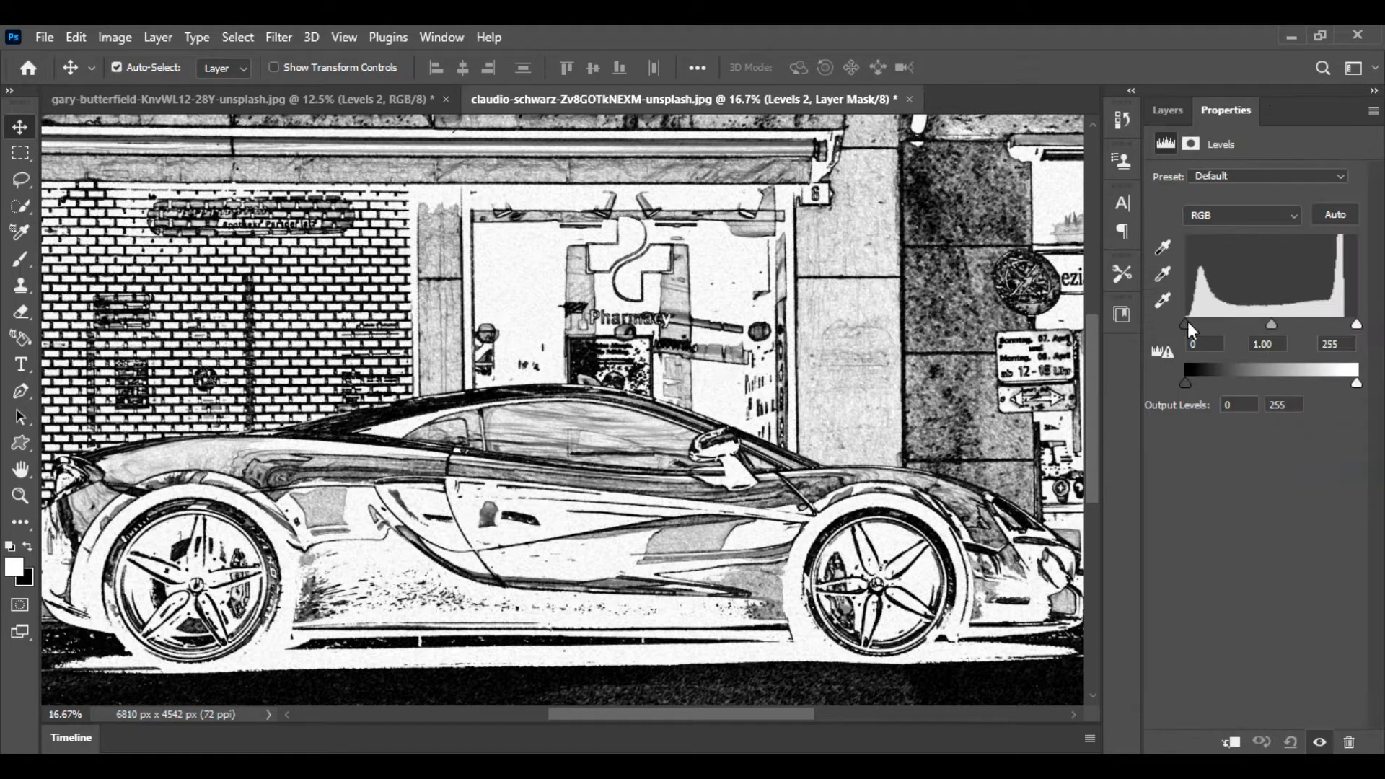
mouse_move(1187, 321)
mouse_down()
mouse_move(1225, 327)
mouse_move(1195, 325)
mouse_up()
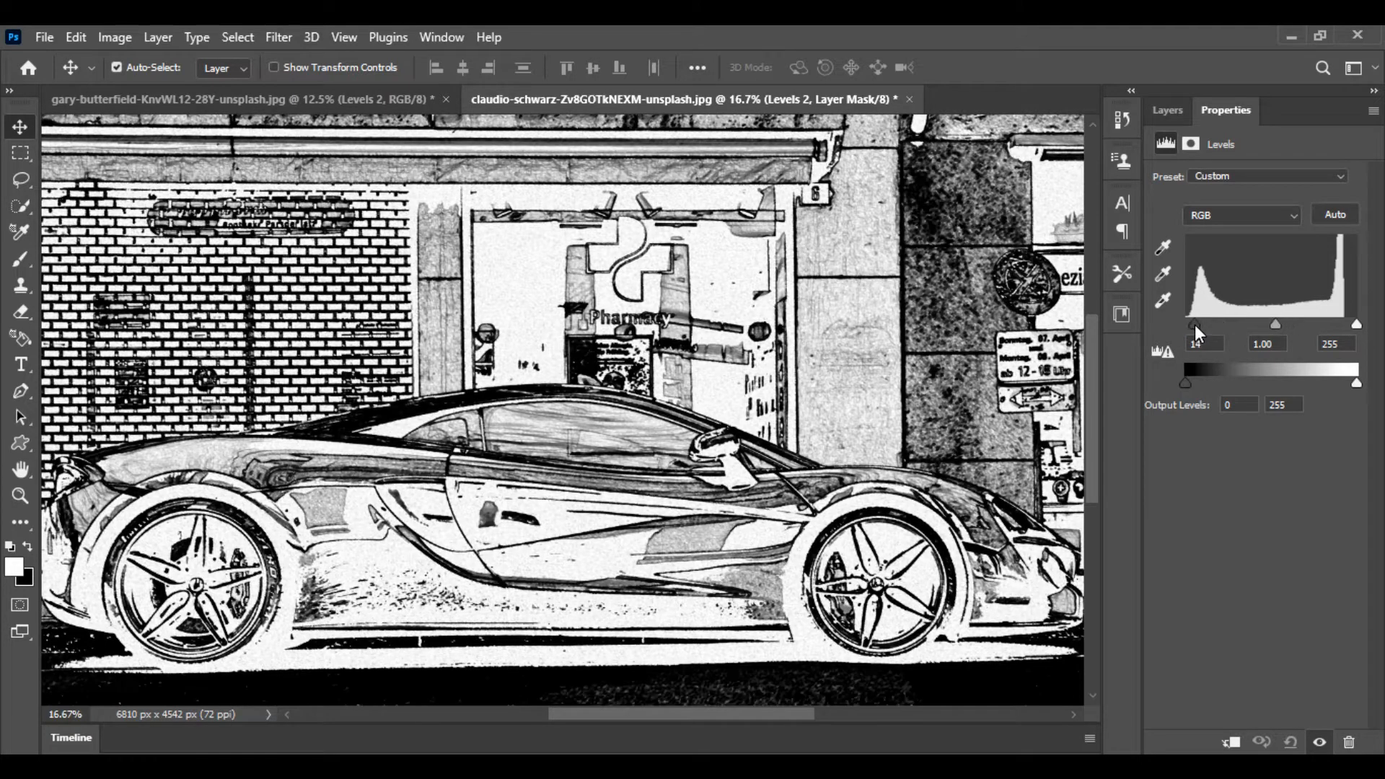
drag(1358, 324, 1257, 325)
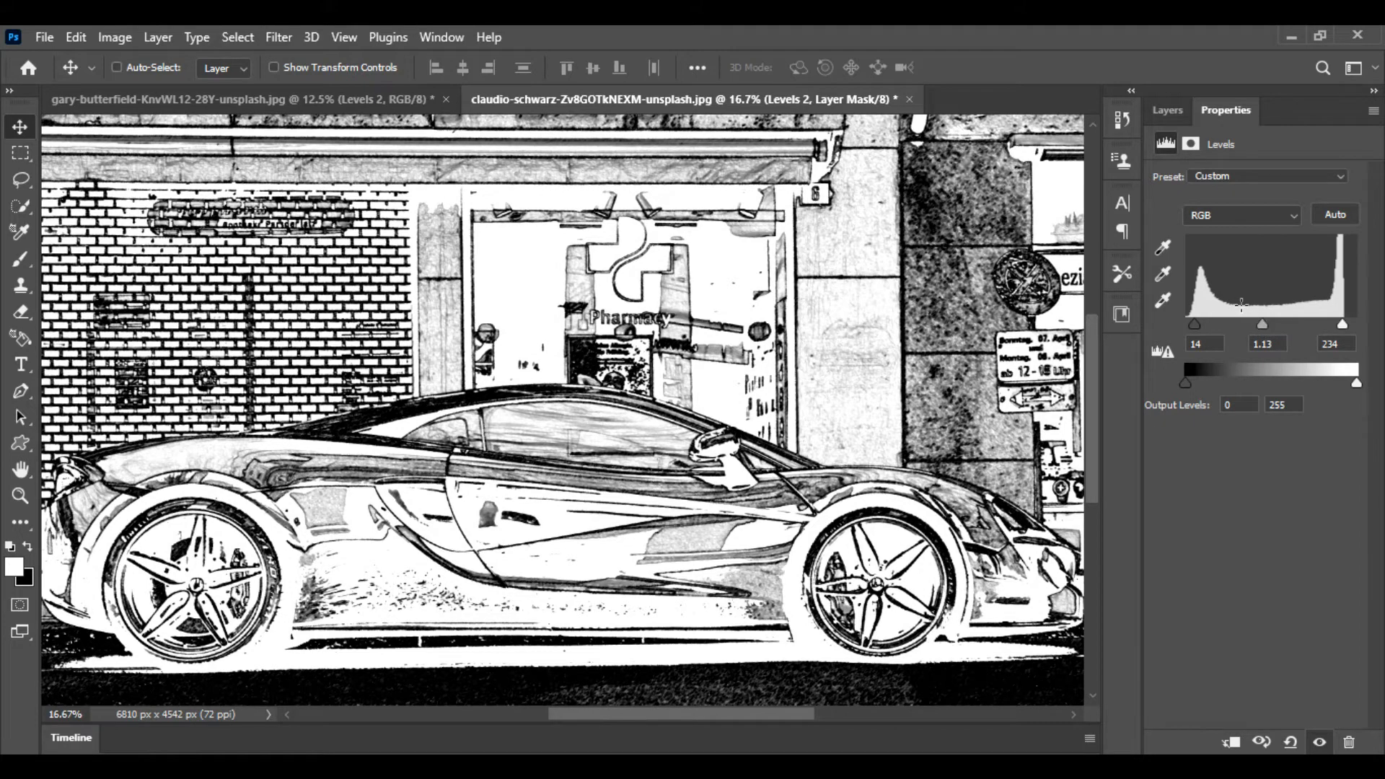
key(ctrl+minus)
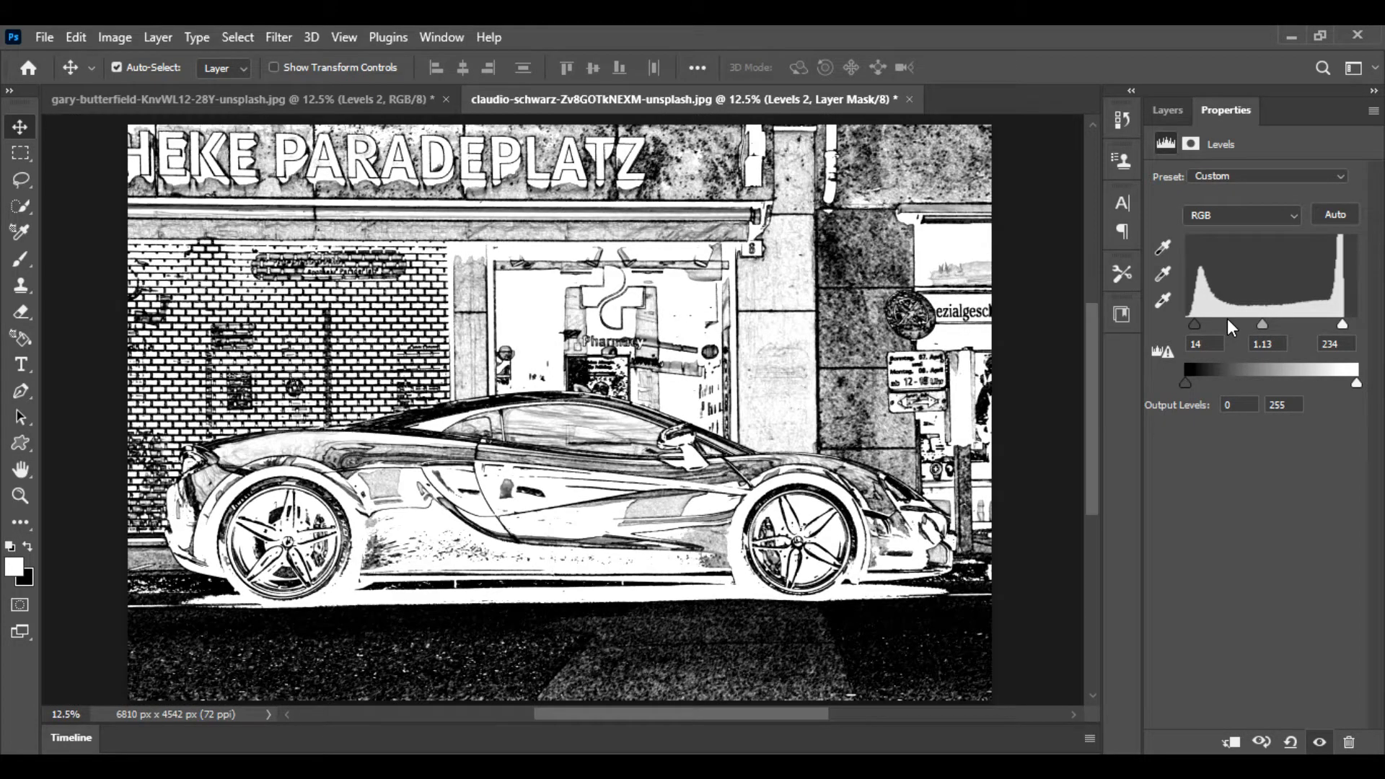
Step: Create a new empty layer and place it directly below the merged sketch layer
click(1163, 109)
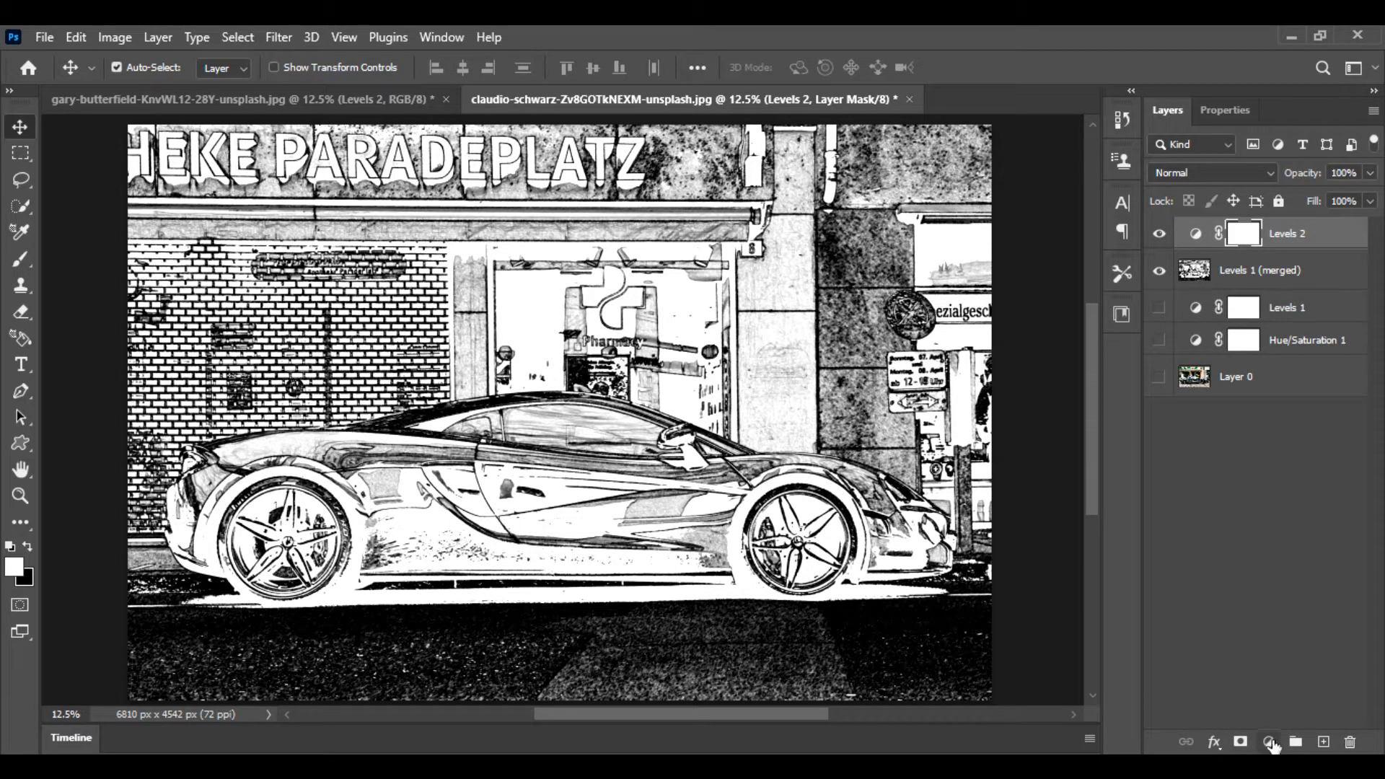
click(1313, 279)
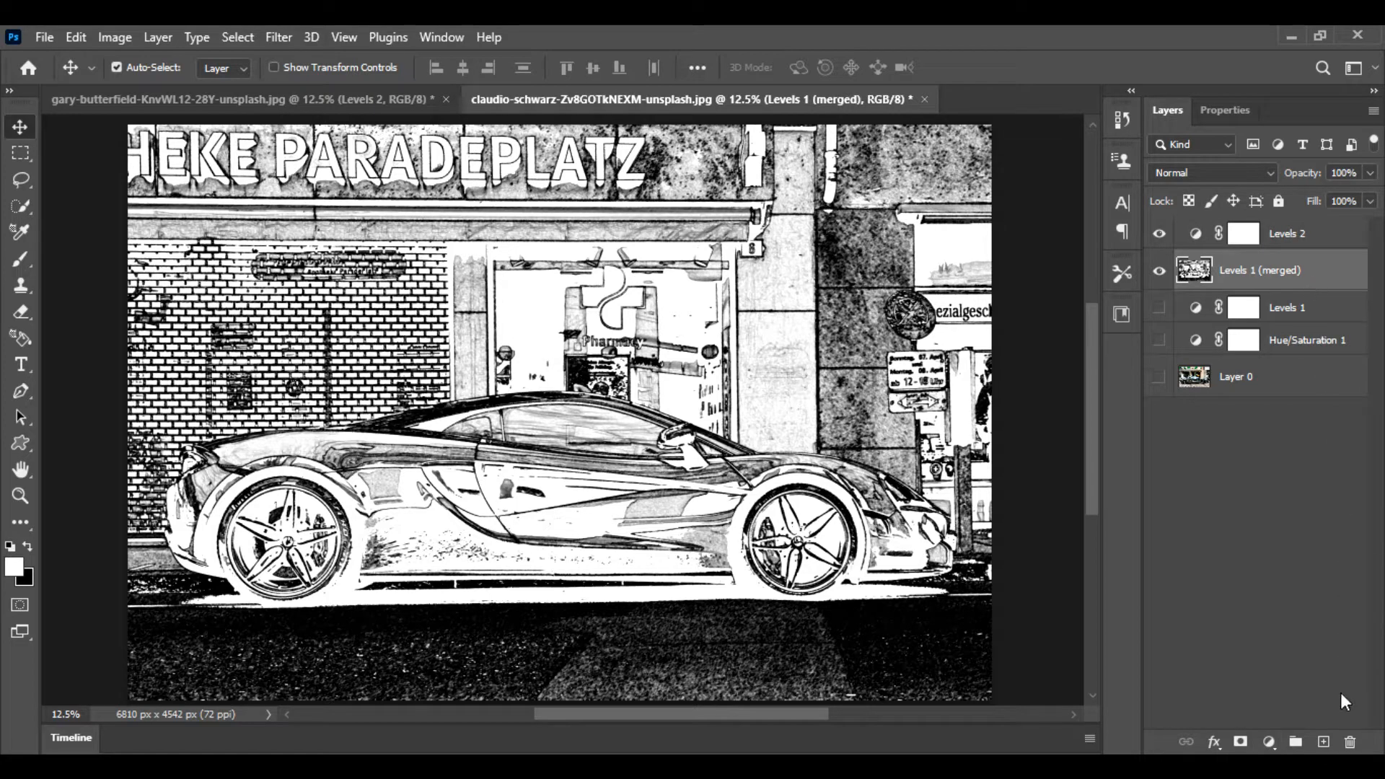
click(1323, 742)
drag(1314, 297, 1308, 326)
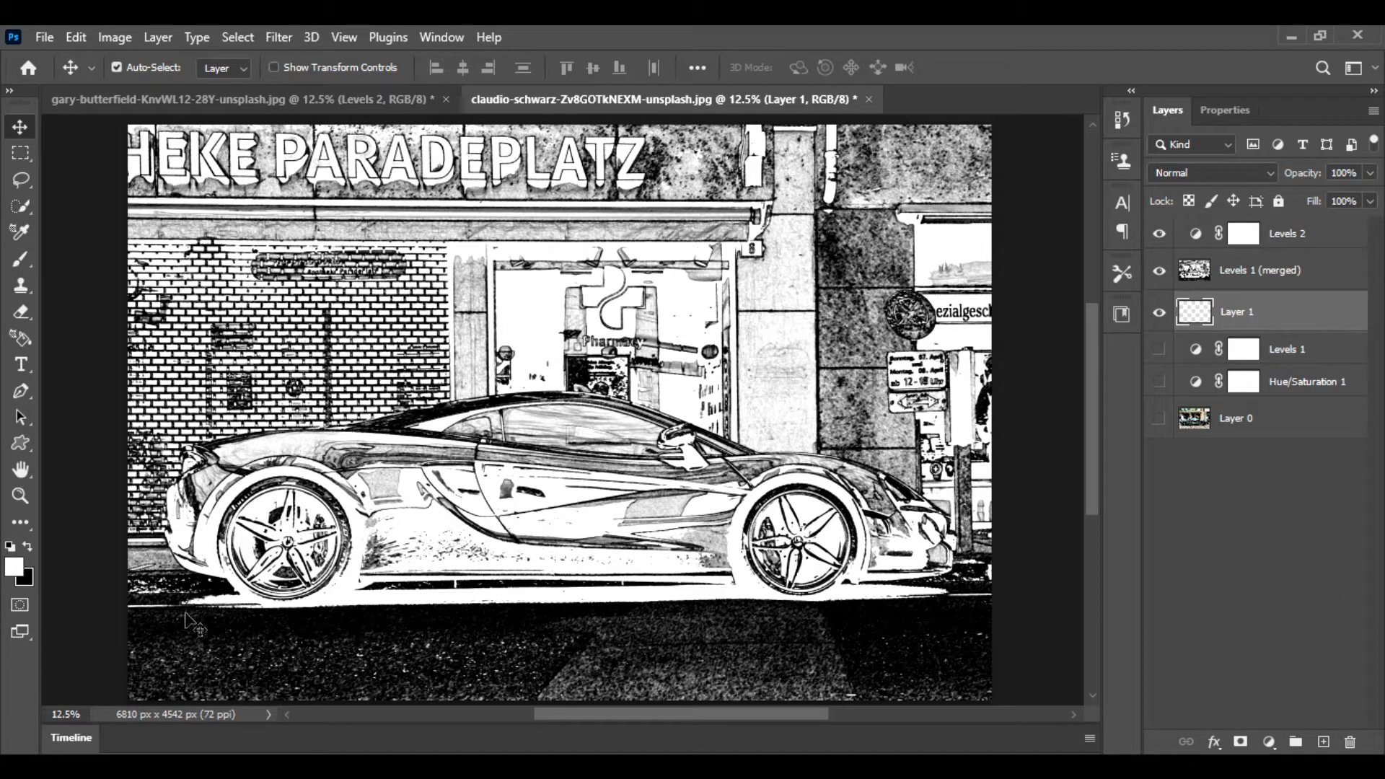
Step: Set the foreground color to light grey #dadada and fill the empty layer below the merged sketch with the Paint Bucket tool
click(16, 568)
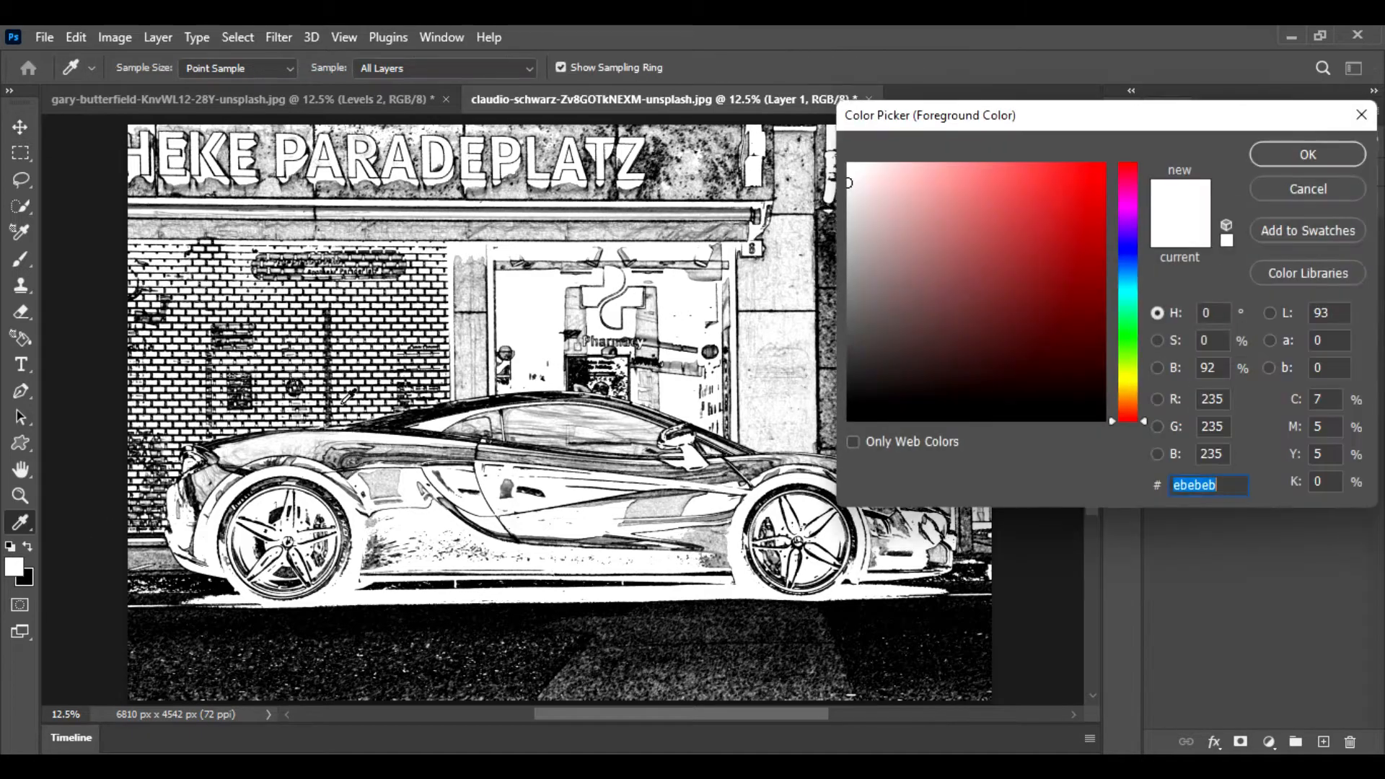
click(849, 201)
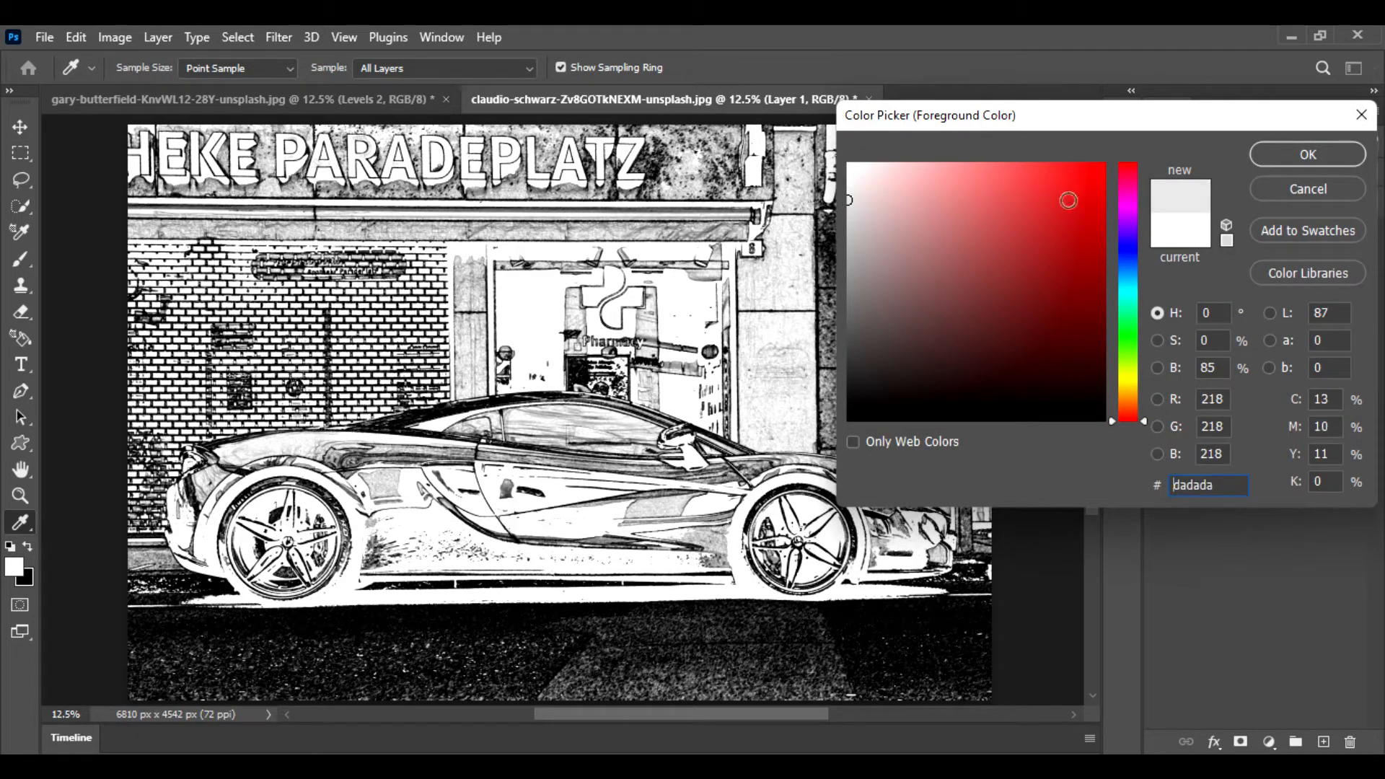
click(1254, 157)
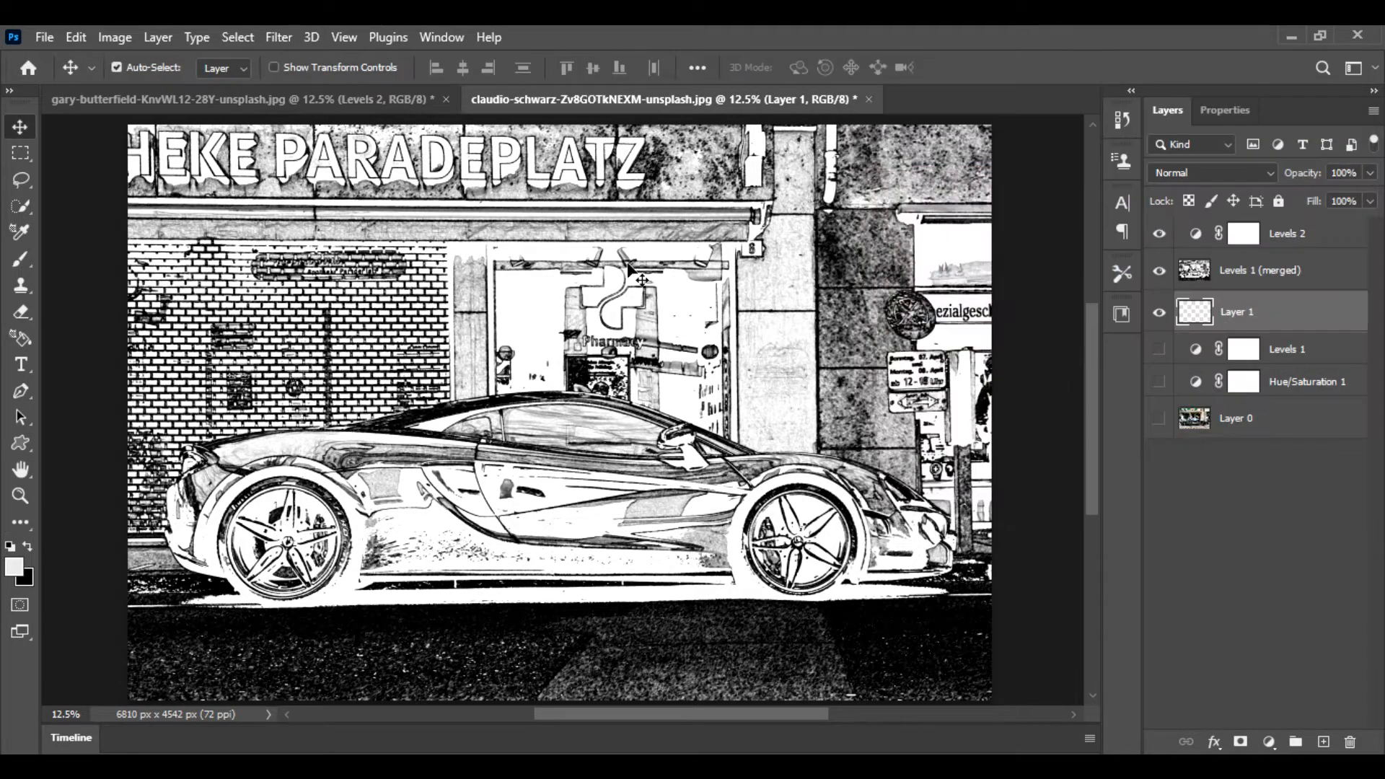
click(20, 522)
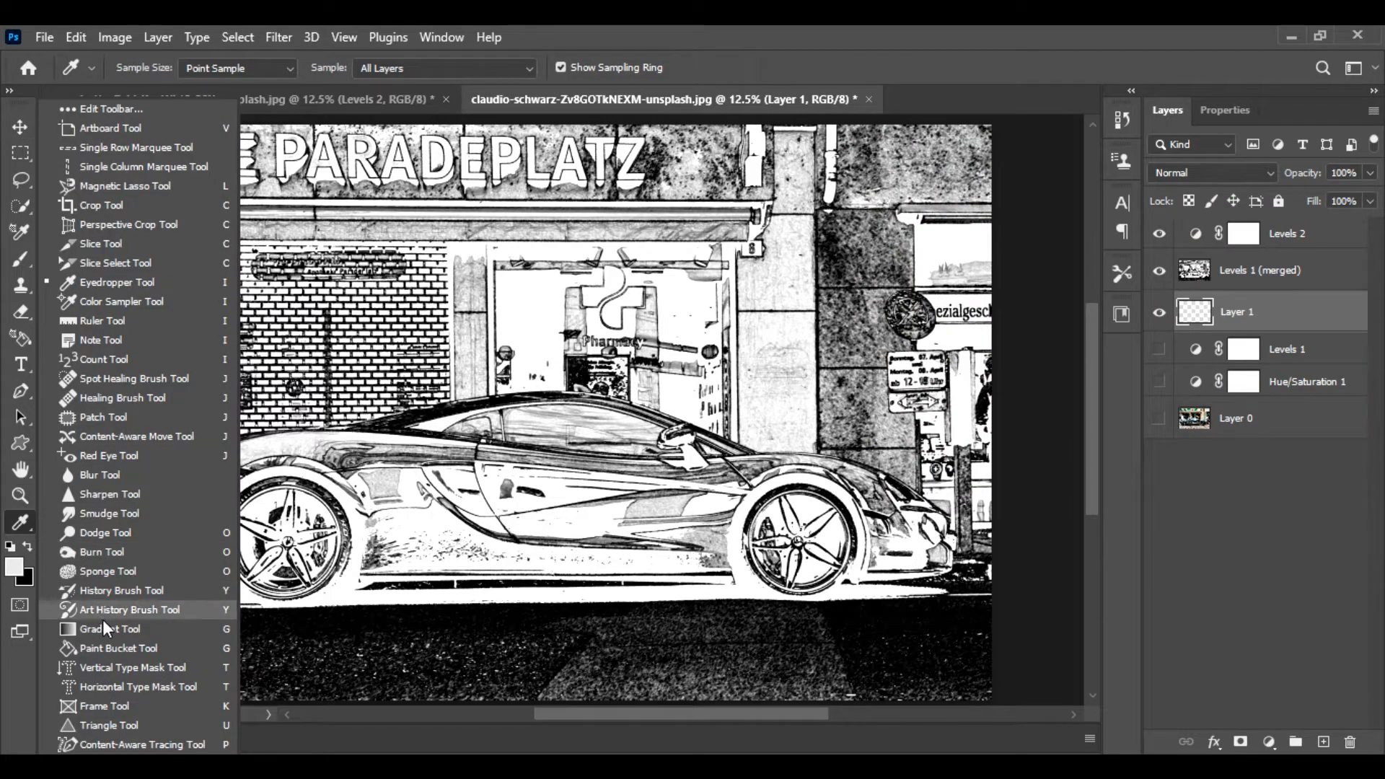
click(108, 649)
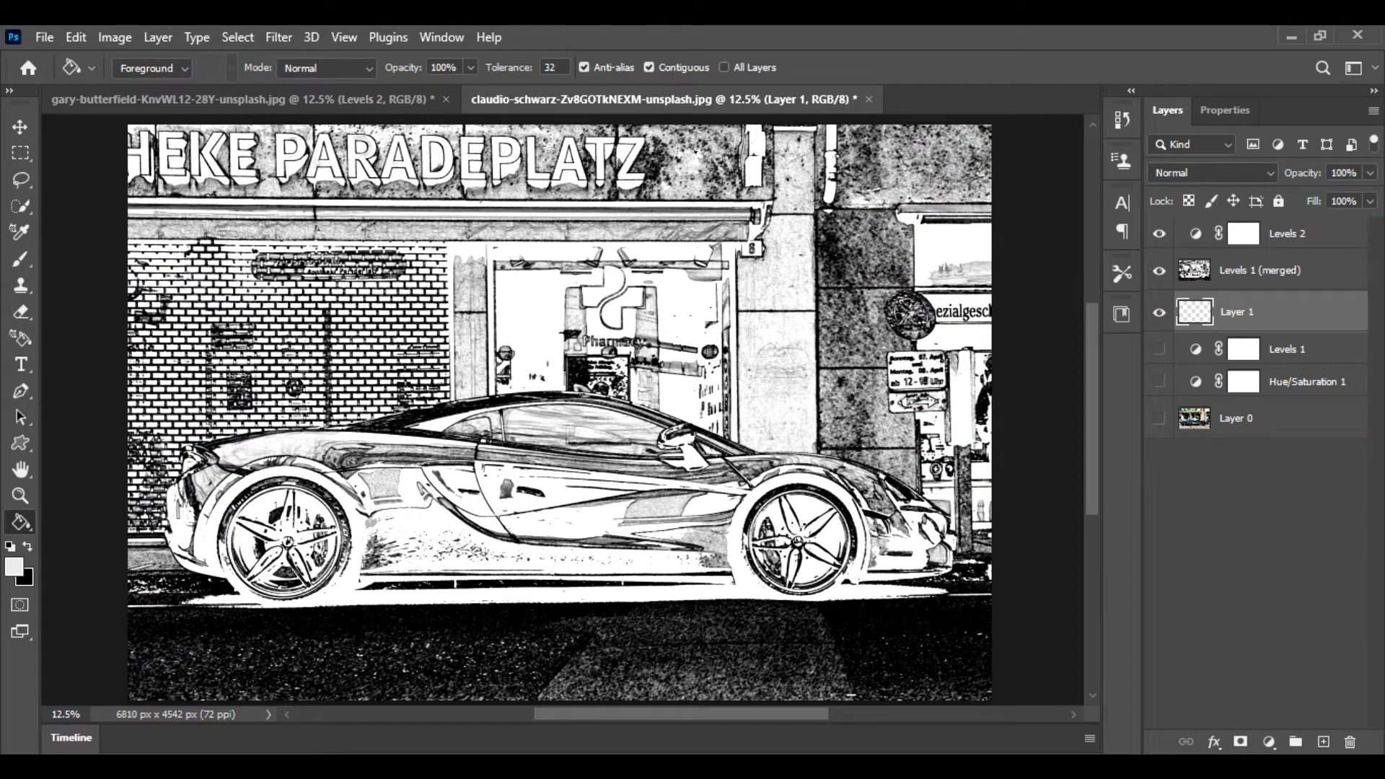
click(642, 346)
click(1162, 270)
click(1162, 271)
Step: Add a layer mask to the merged sketch layer and invert it to black to hide the sketch
click(1297, 275)
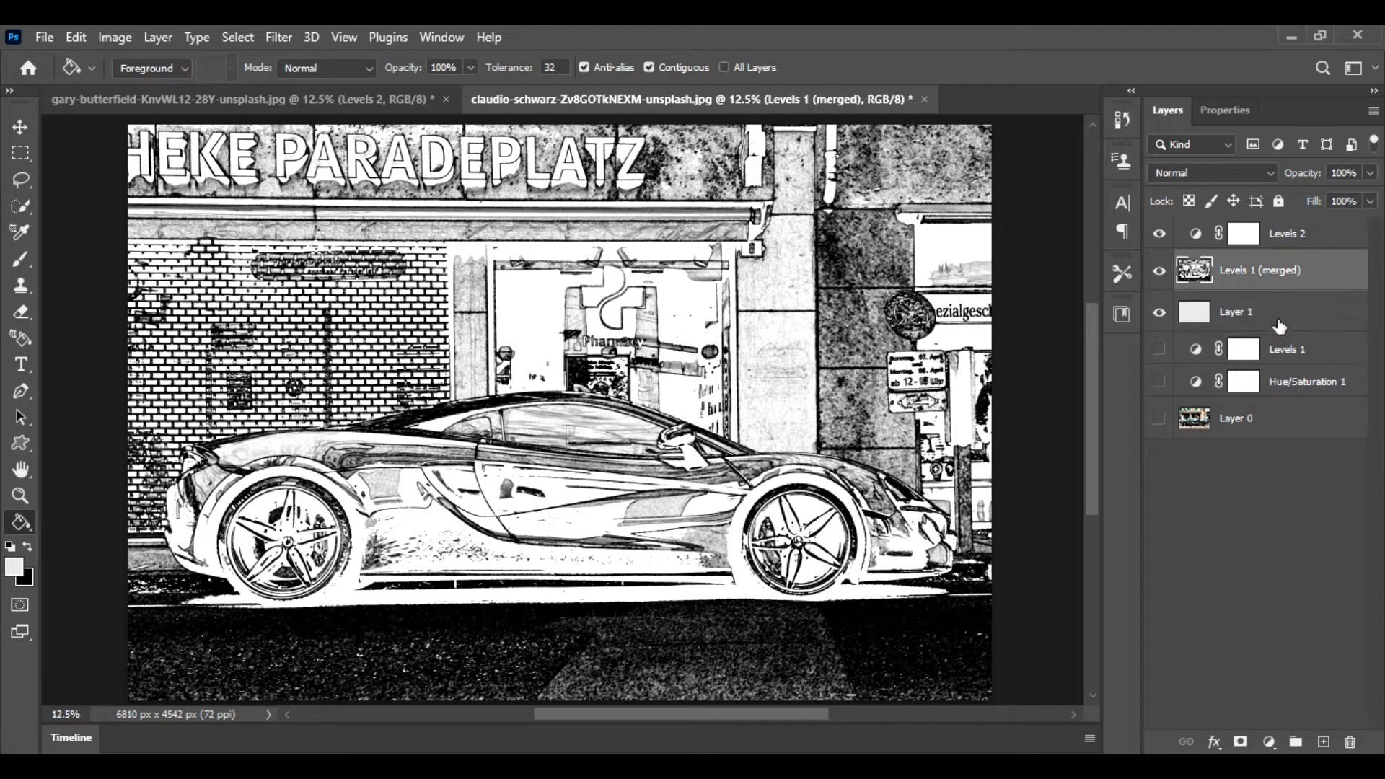
click(1240, 743)
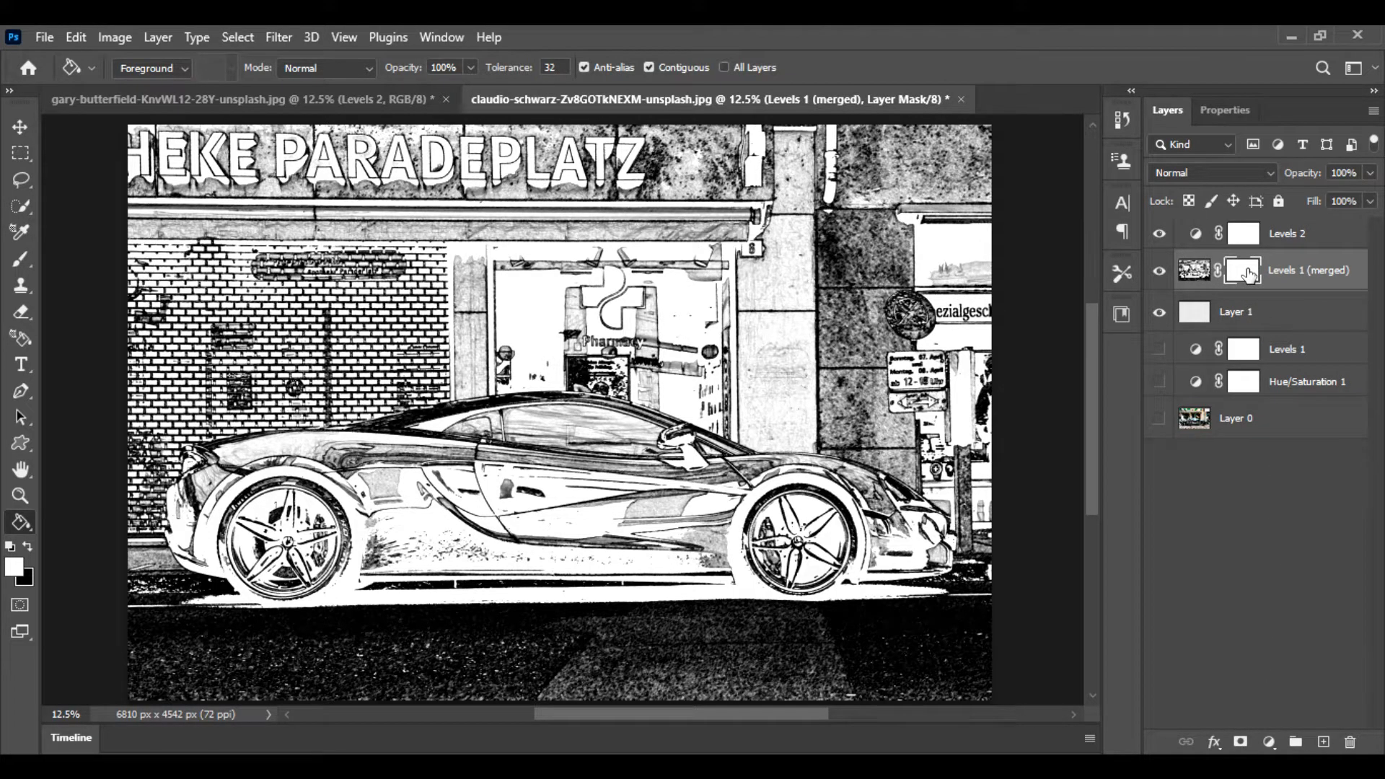
key(ctrl+i)
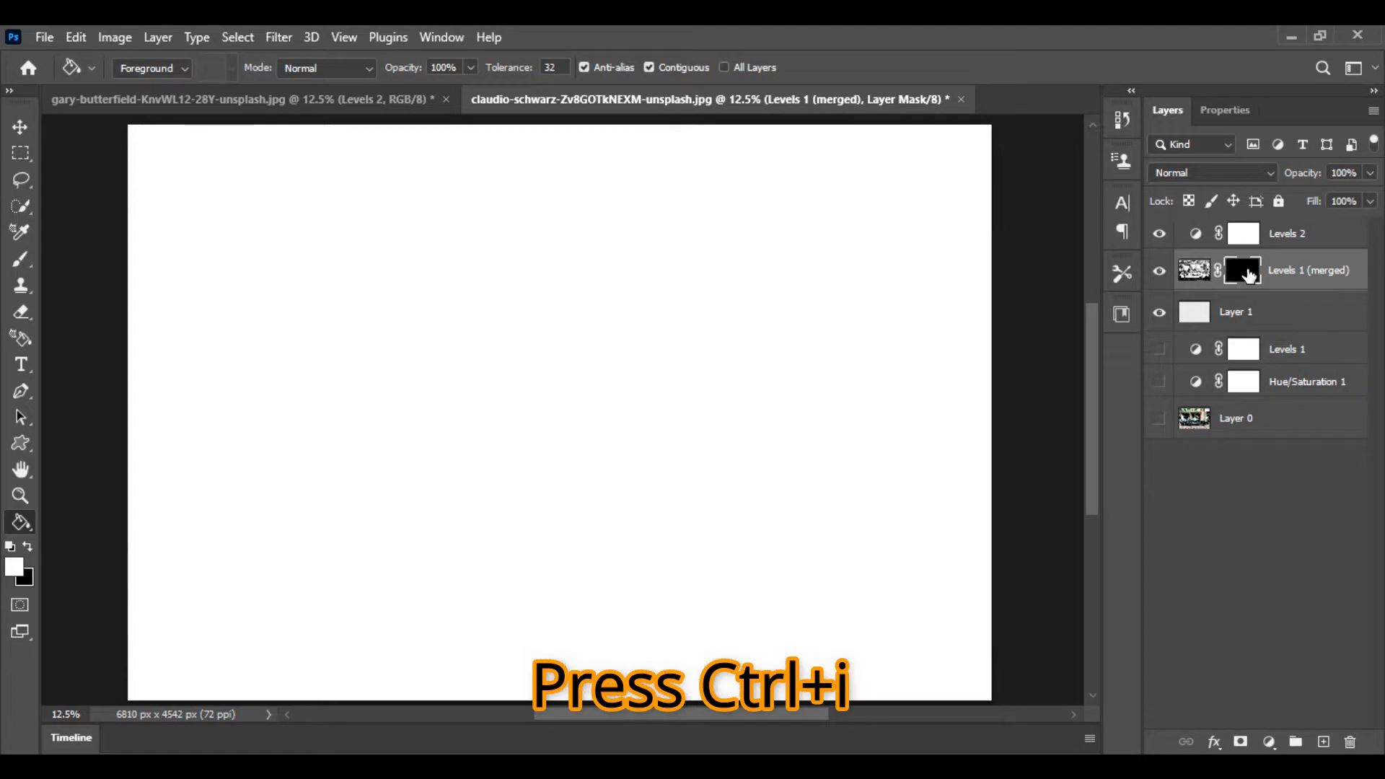
Step: Select the Brush tool with a 300 px Deharme-Oil-Oct-2017 brush from the photoshop-brushes-deharme set
click(24, 261)
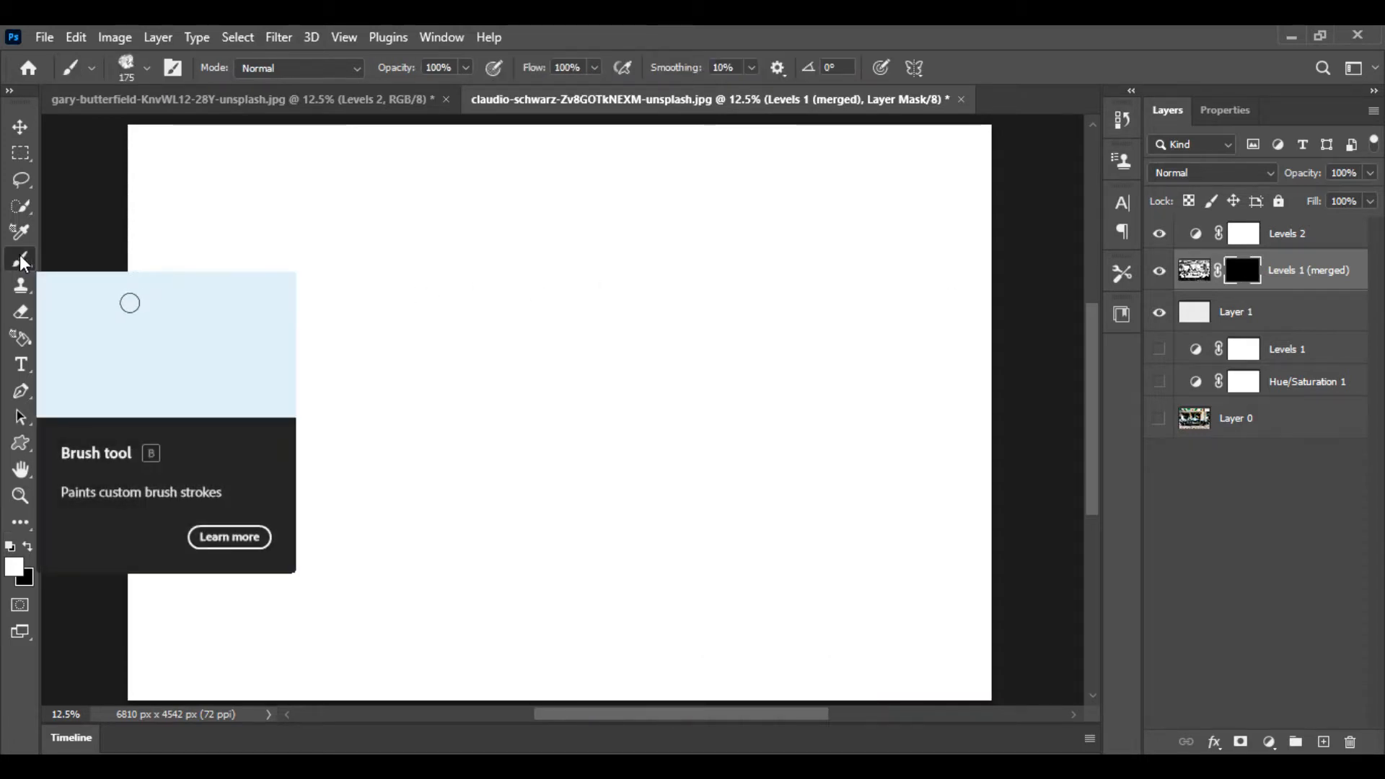
right_click(24, 261)
click(150, 69)
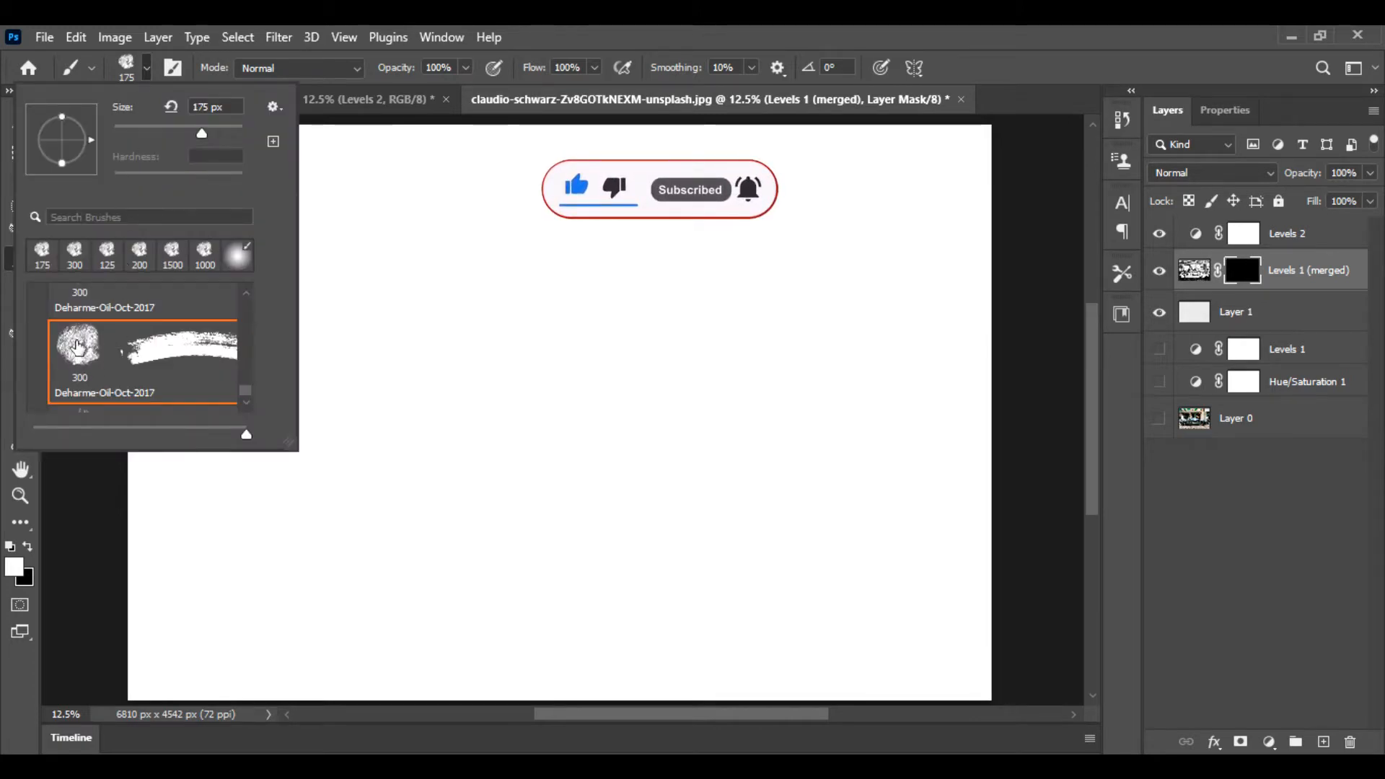
click(246, 294)
click(246, 294)
click(246, 294)
drag(246, 394, 246, 387)
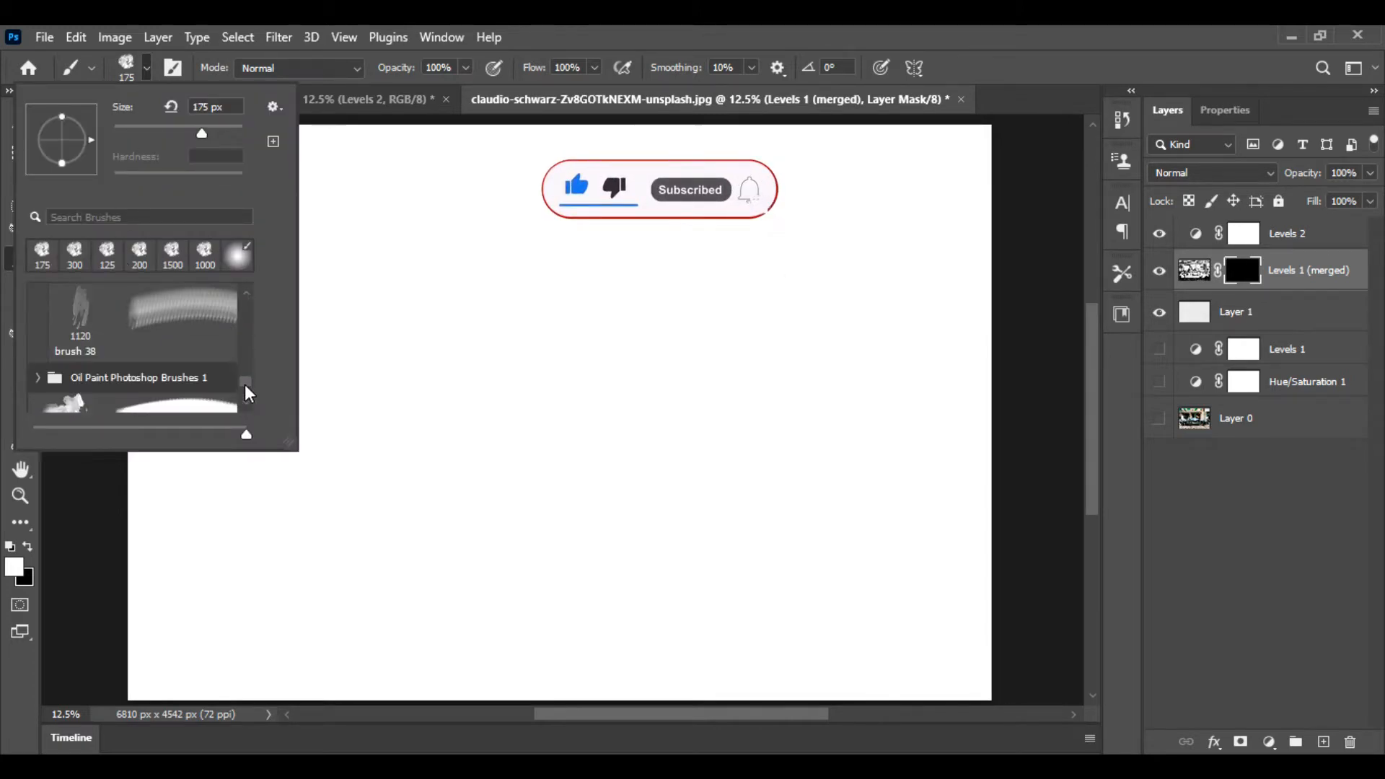
click(247, 405)
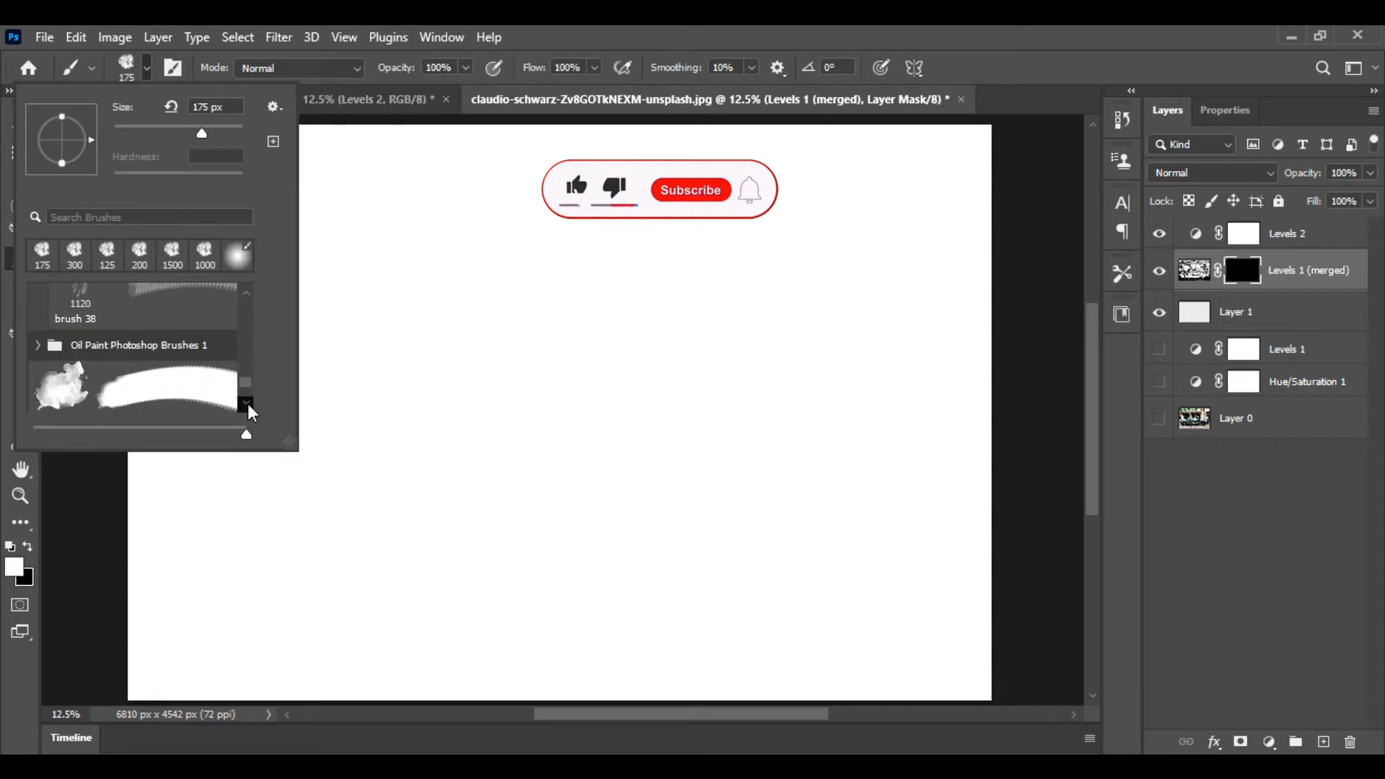
click(247, 406)
click(247, 406)
click(247, 406)
click(246, 405)
click(247, 406)
click(247, 405)
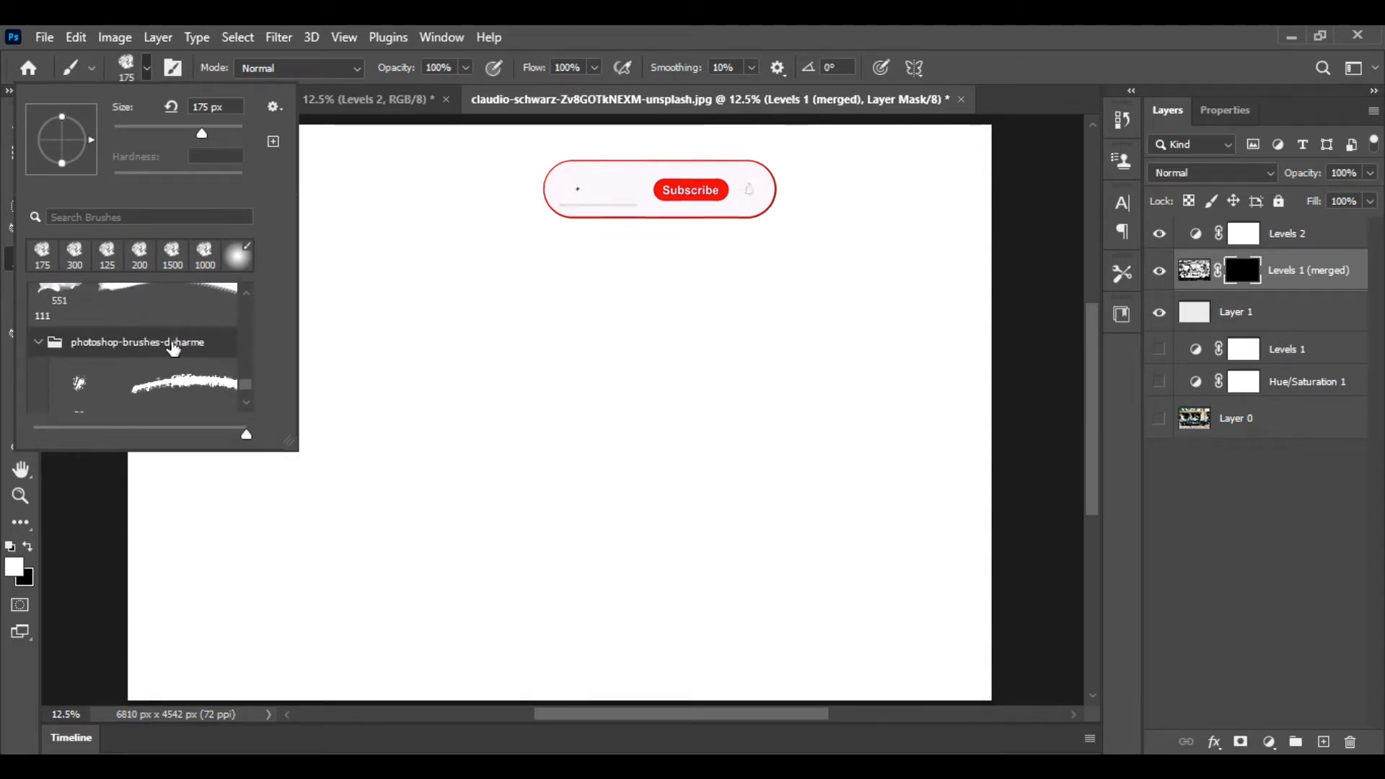
click(247, 405)
click(247, 405)
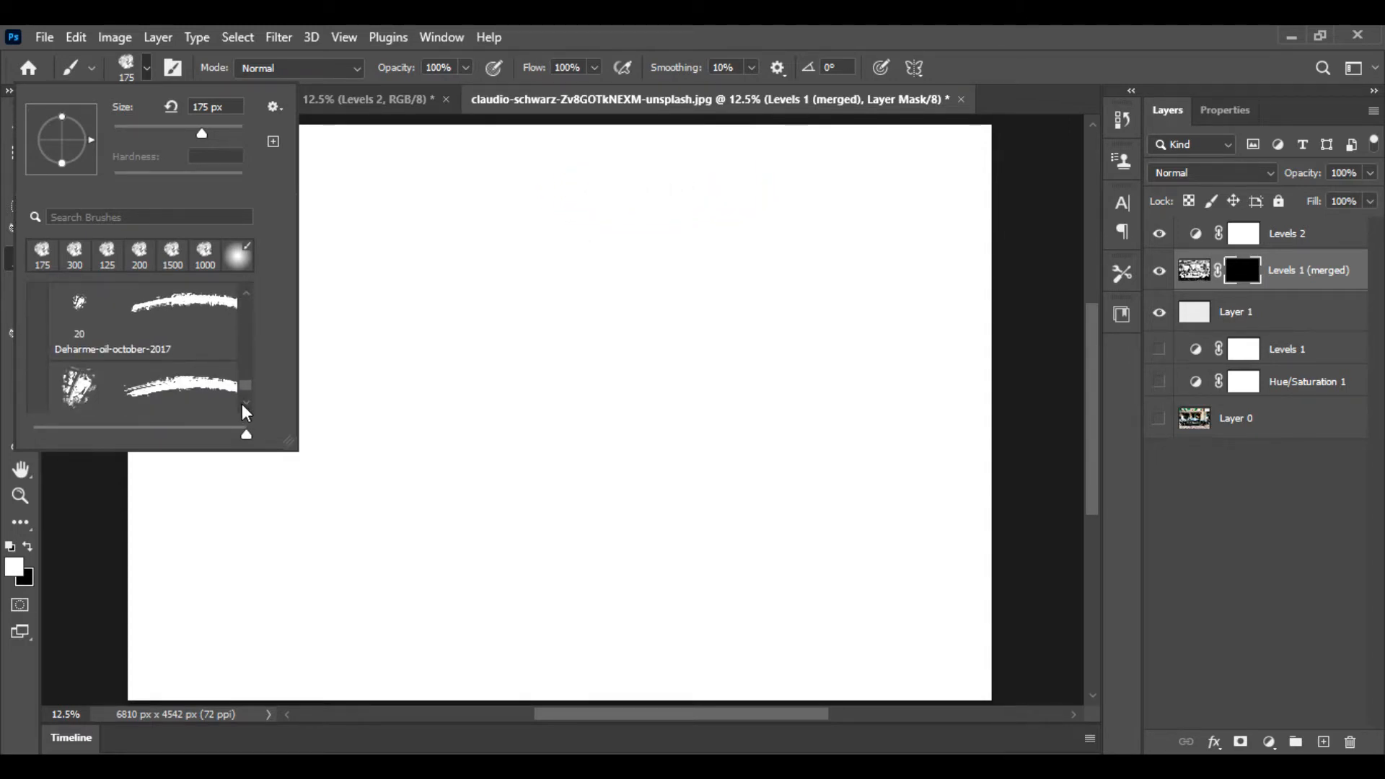
click(246, 404)
click(246, 402)
click(247, 401)
click(247, 401)
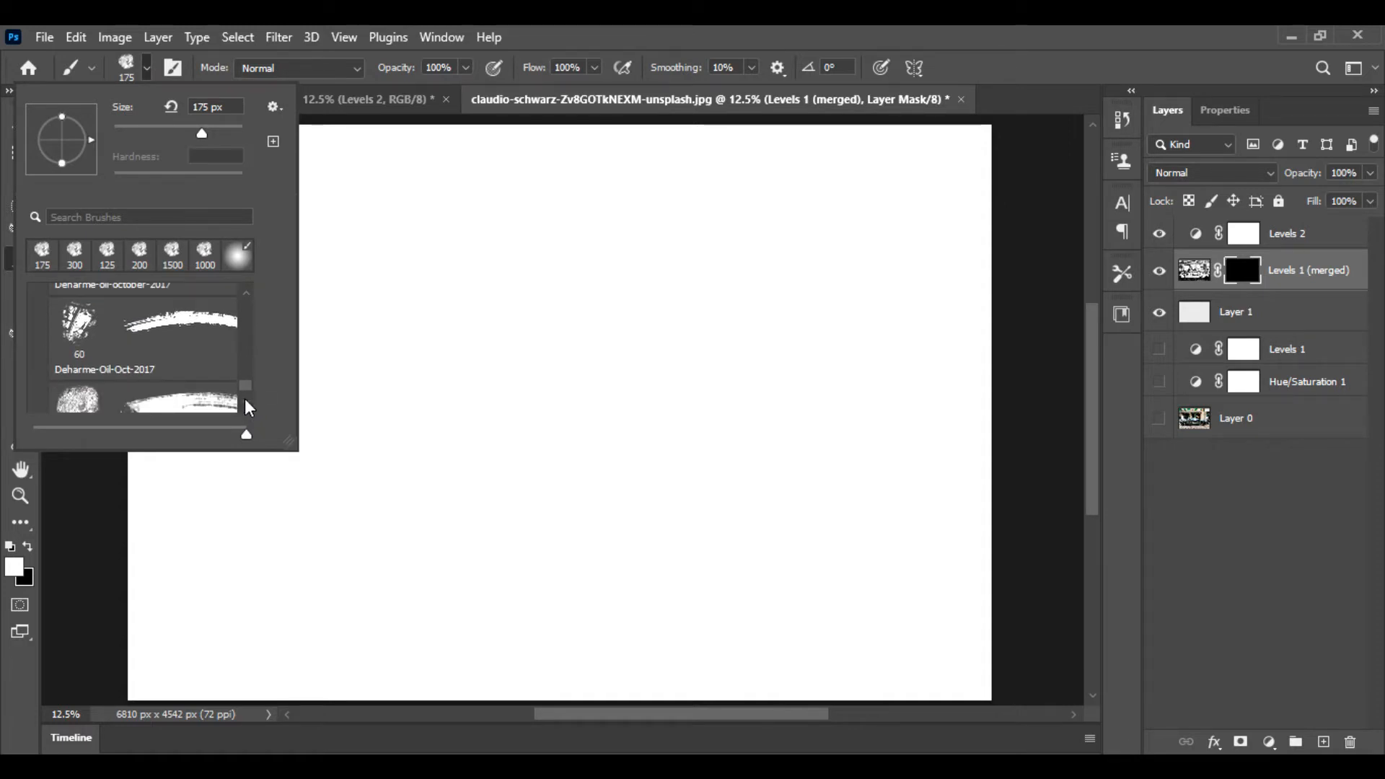
click(246, 401)
click(137, 369)
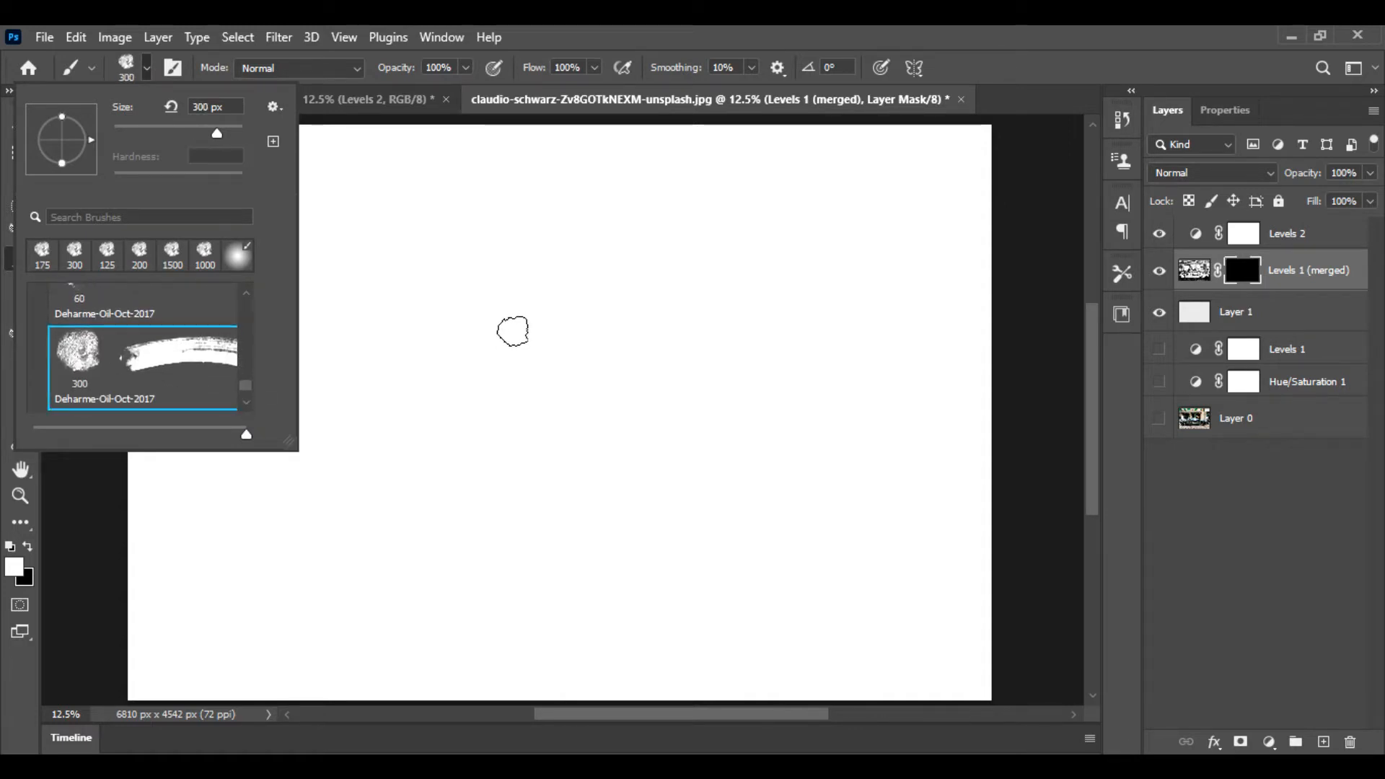
drag(217, 133, 230, 133)
click(245, 404)
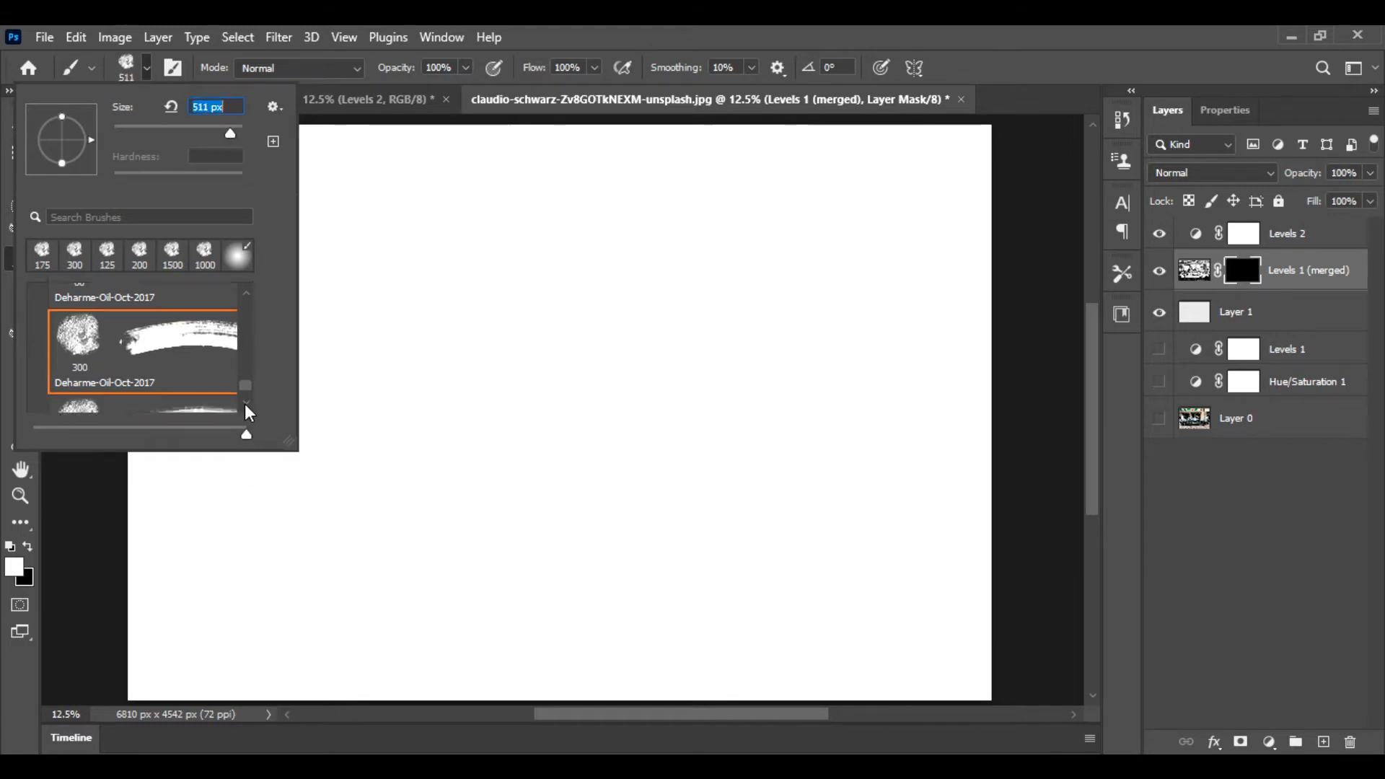
click(119, 398)
double_click(139, 364)
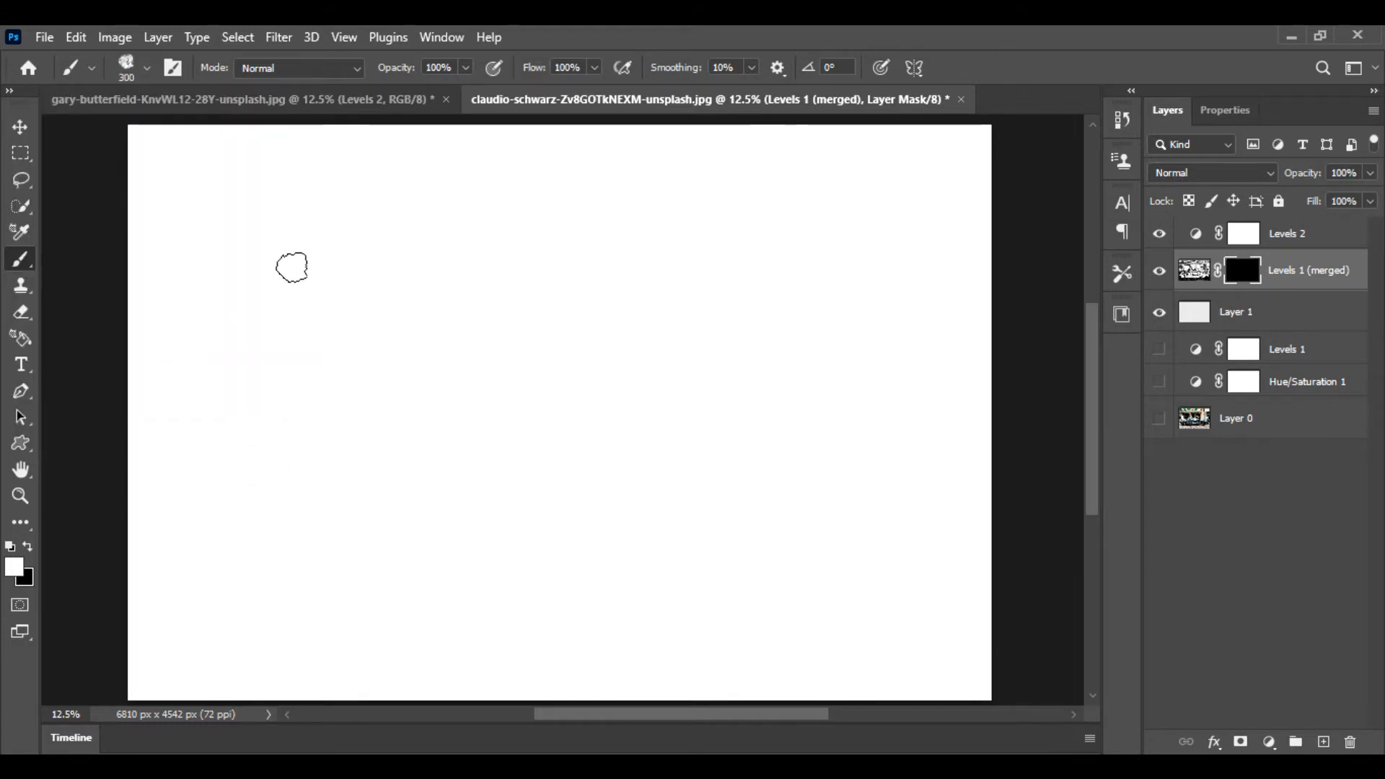
Step: Enlarge the brush to 1600 px and paint white on the mask to reveal the car and storefront with ragged outer edges
key(bracketright)
key(bracketright)
key(bracketright)
key(bracketright)
key(bracketright)
key(bracketright)
key(bracketright)
key(bracketright)
key(bracketright)
key(bracketright)
key(bracketright)
key(bracketright)
key(bracketright)
mouse_move(305, 310)
mouse_down()
mouse_move(835, 266)
mouse_move(869, 201)
mouse_move(584, 377)
mouse_move(201, 659)
mouse_move(194, 683)
mouse_move(723, 228)
mouse_move(317, 245)
mouse_move(245, 375)
mouse_move(326, 525)
mouse_move(296, 519)
mouse_move(866, 305)
mouse_move(912, 321)
mouse_move(863, 341)
mouse_move(657, 602)
mouse_move(814, 503)
mouse_move(809, 583)
mouse_move(460, 614)
mouse_move(413, 529)
mouse_move(296, 576)
mouse_move(501, 676)
mouse_up()
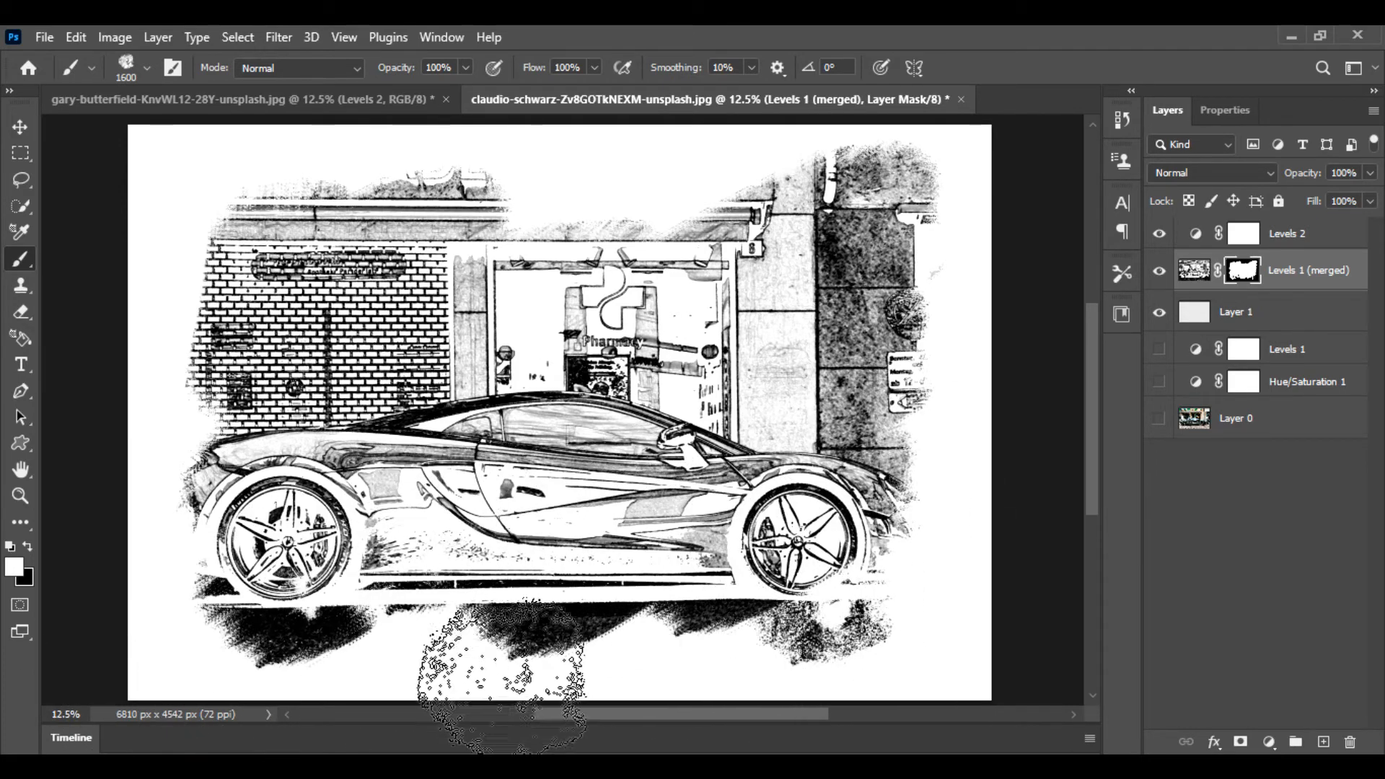
Step: Paint black on the mask to fade the sketch's outer edges around the brick wall, the pavement and the upper-right facade
click(26, 548)
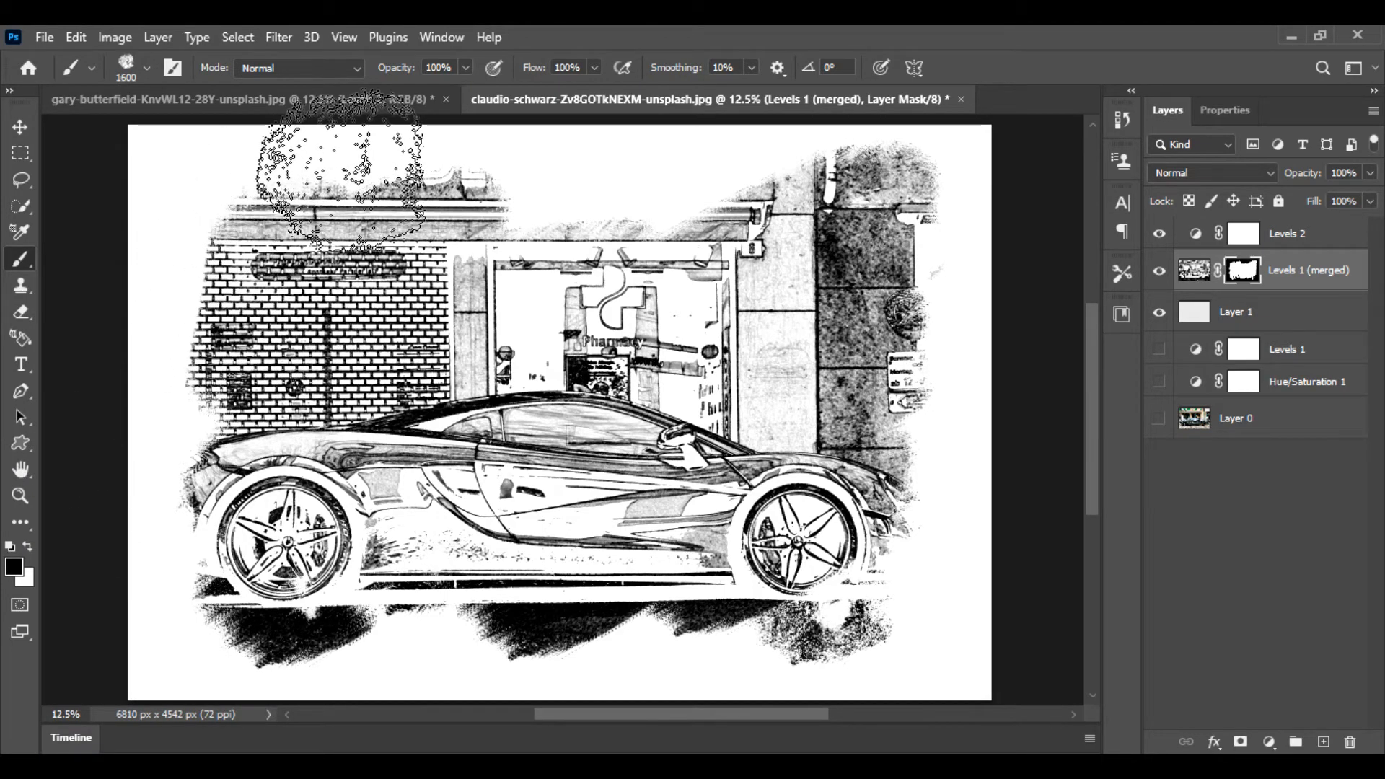
click(344, 172)
click(175, 325)
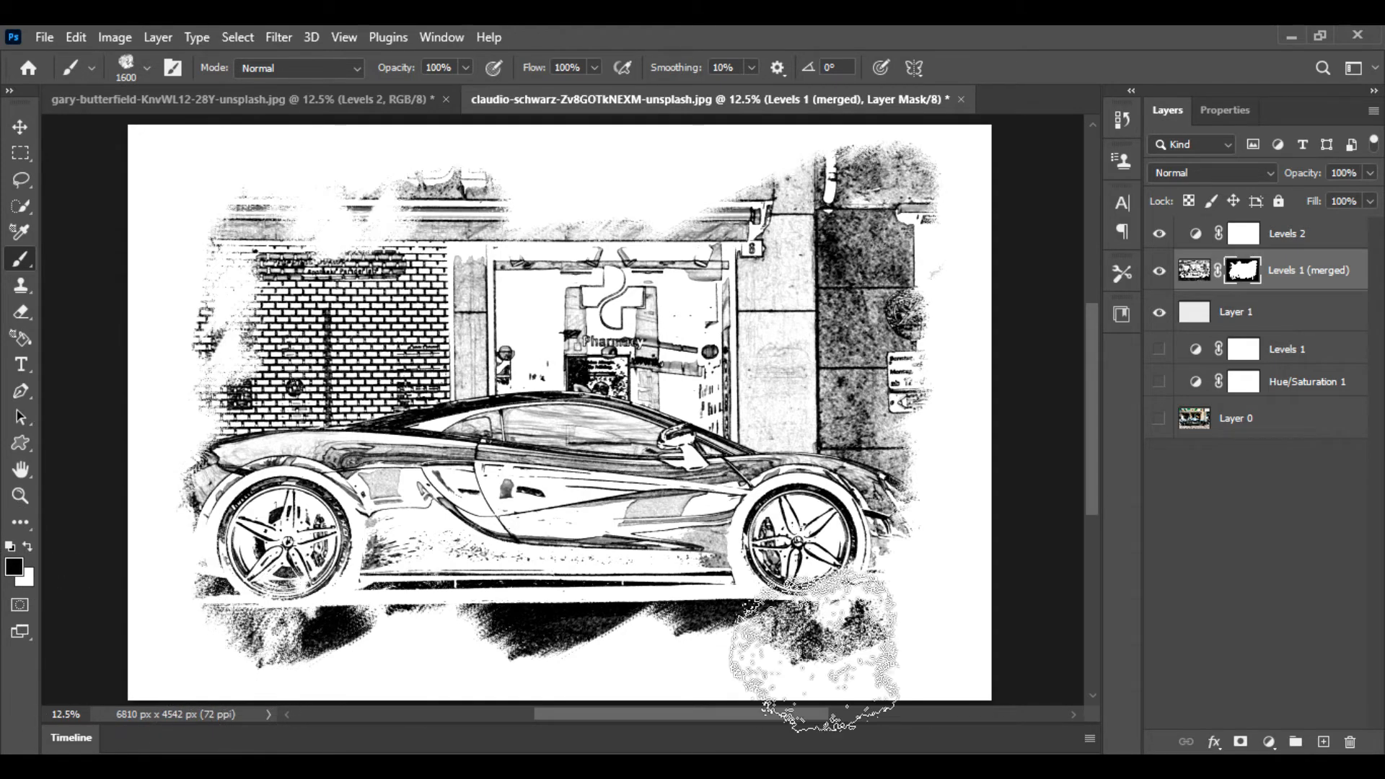
click(891, 220)
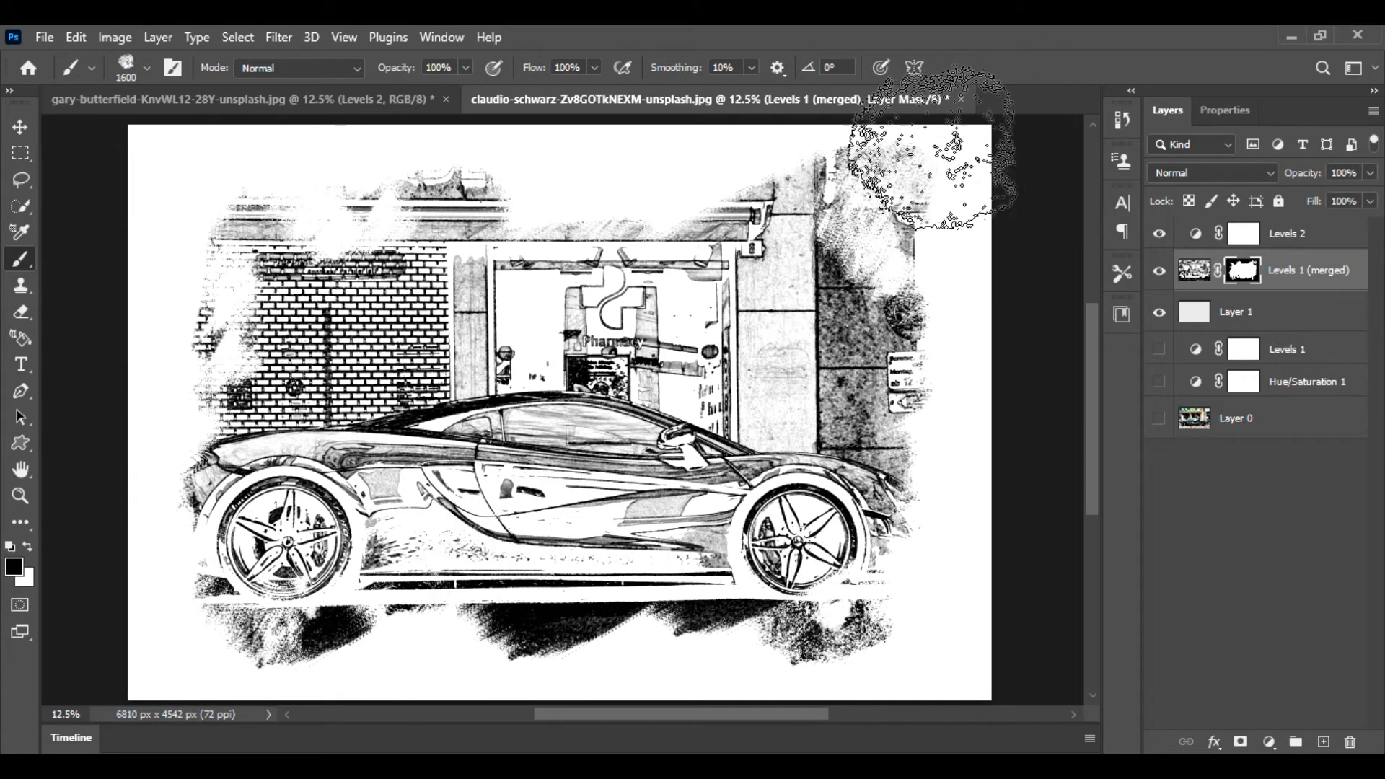
key(ctrl+z)
click(915, 182)
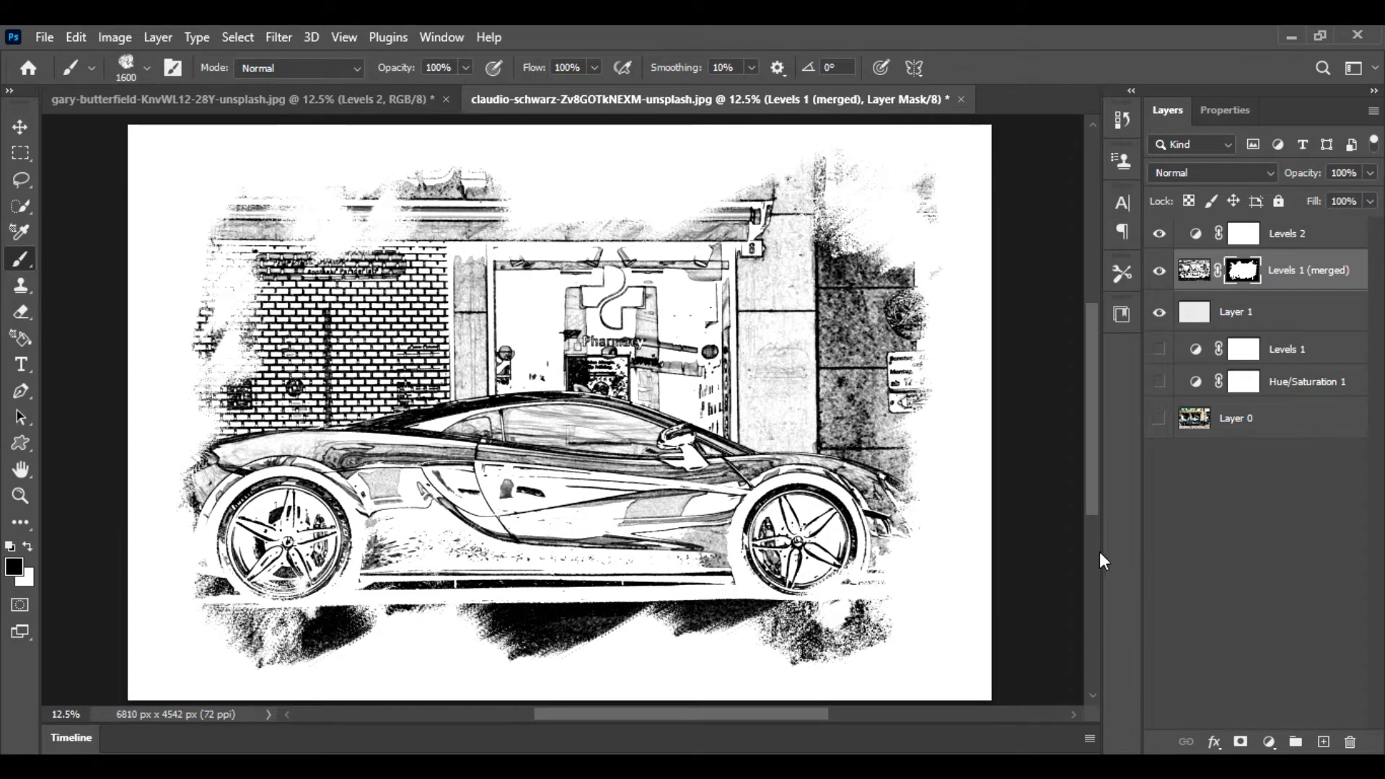
key(ctrl+plus)
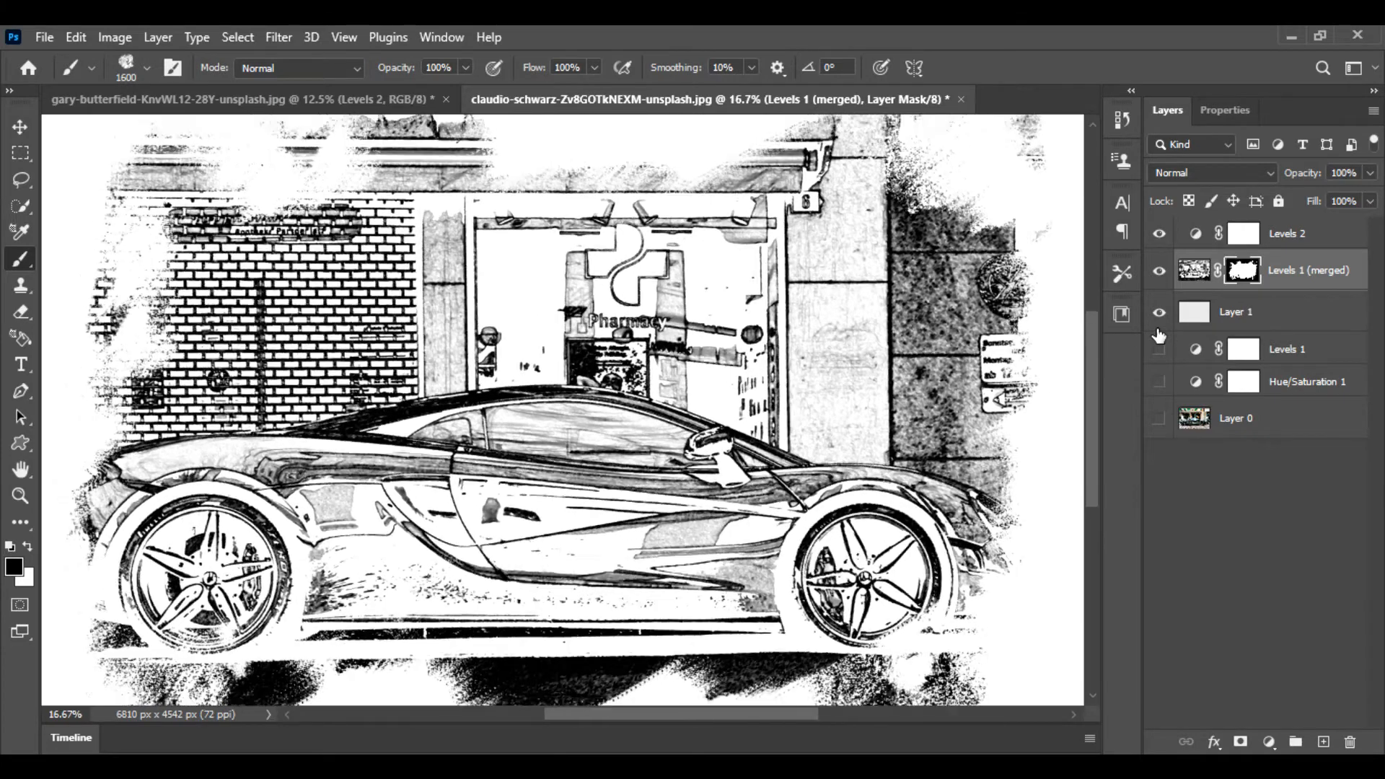
key(ctrl+minus)
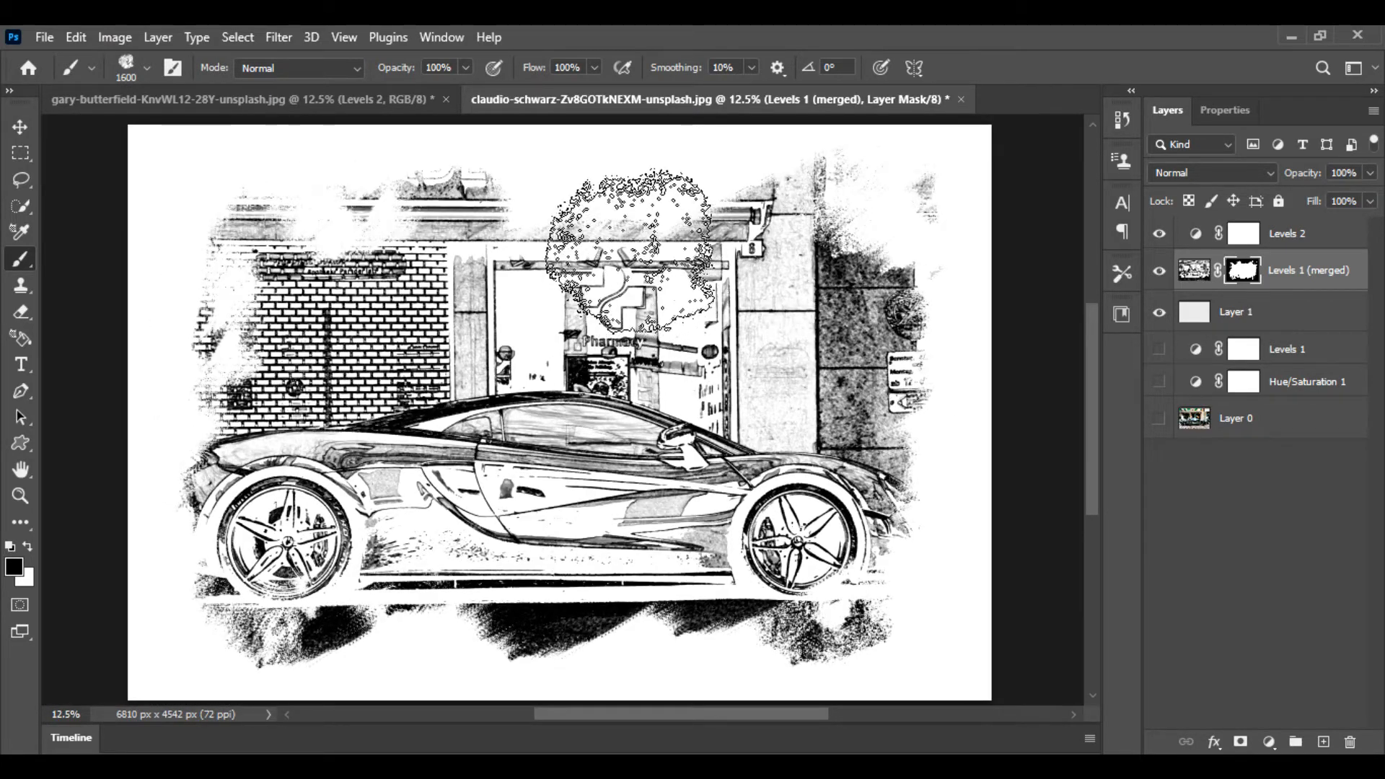
drag(675, 221, 603, 225)
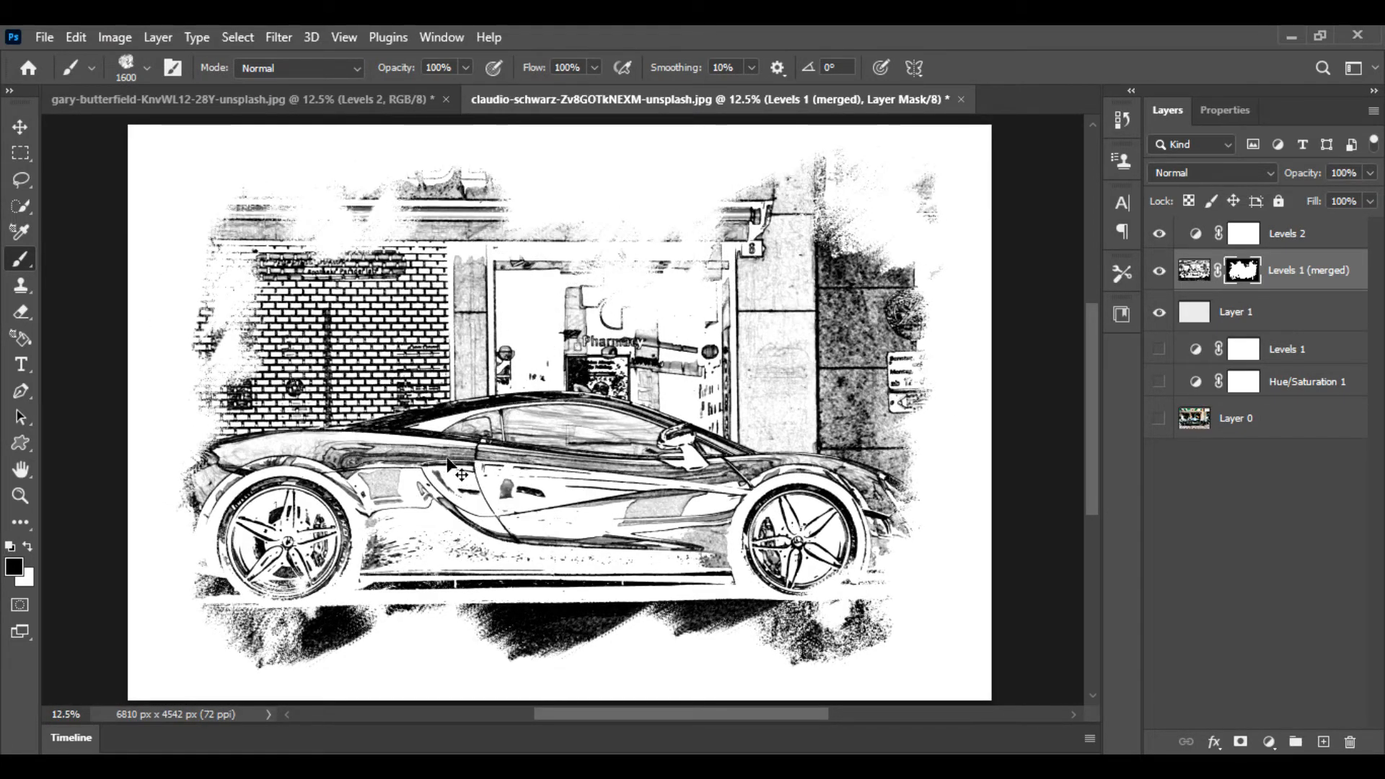
key(ctrl+z)
Step: Paint white on the mask to reveal part of the shop sign lettering above the awning
click(29, 544)
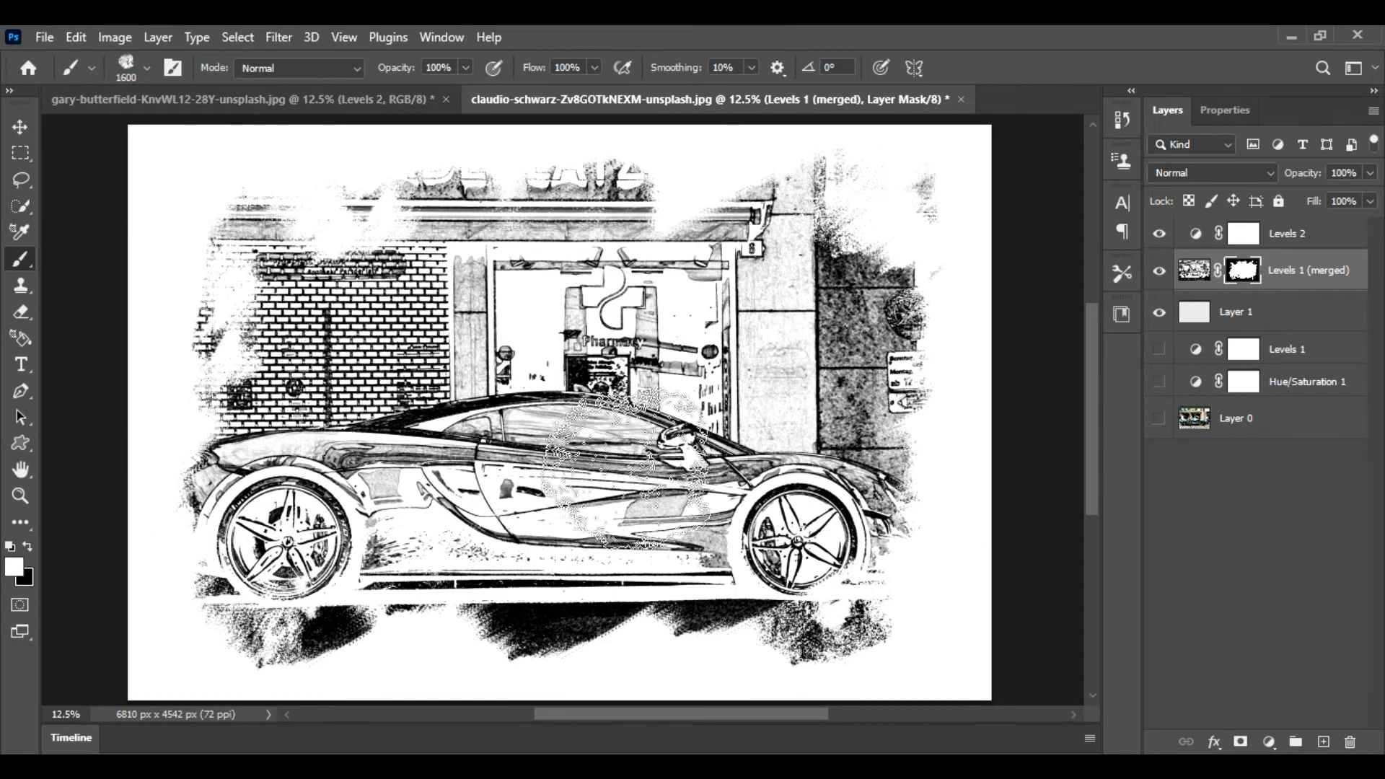
key(ctrl+plus)
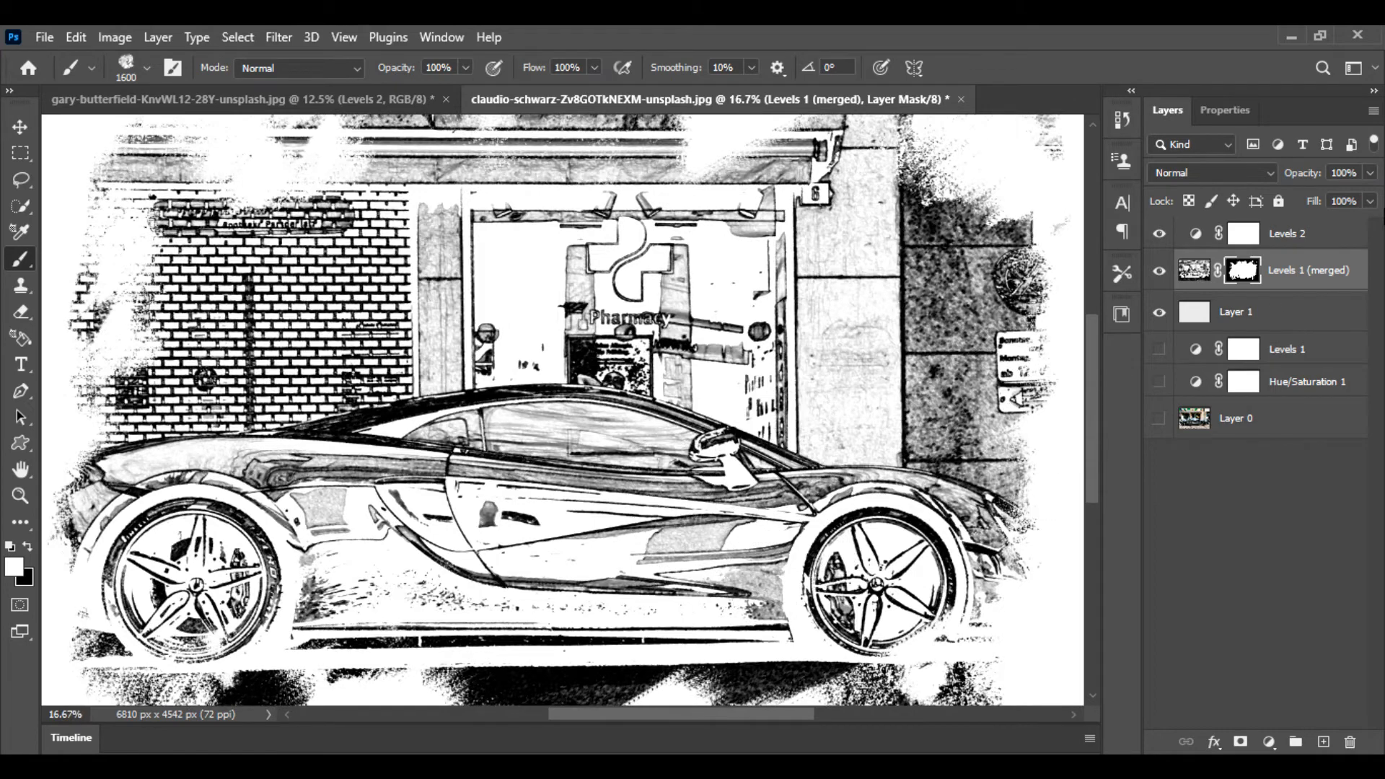
Step: Create a new empty layer above the Levels 2 adjustment and set its blend mode to Multiply
click(1330, 238)
click(1323, 741)
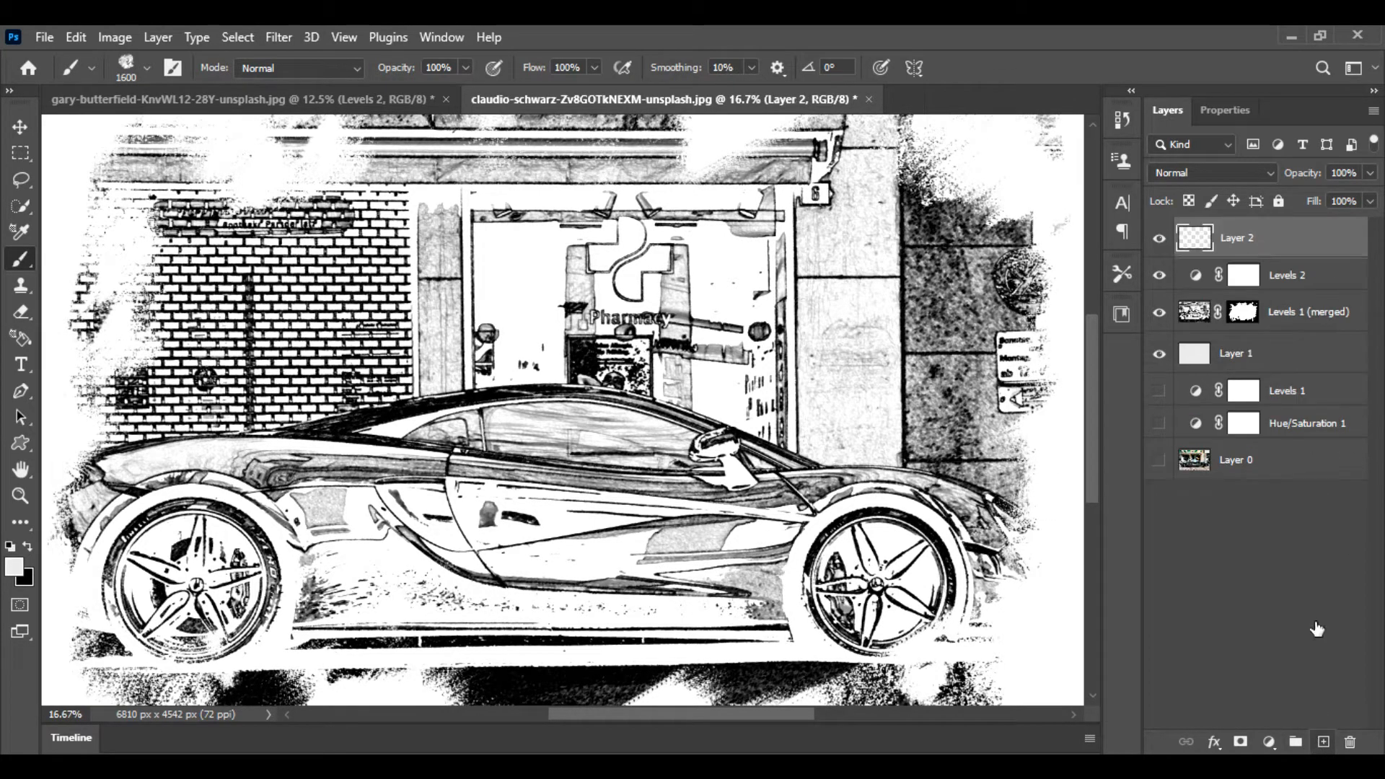
click(1264, 175)
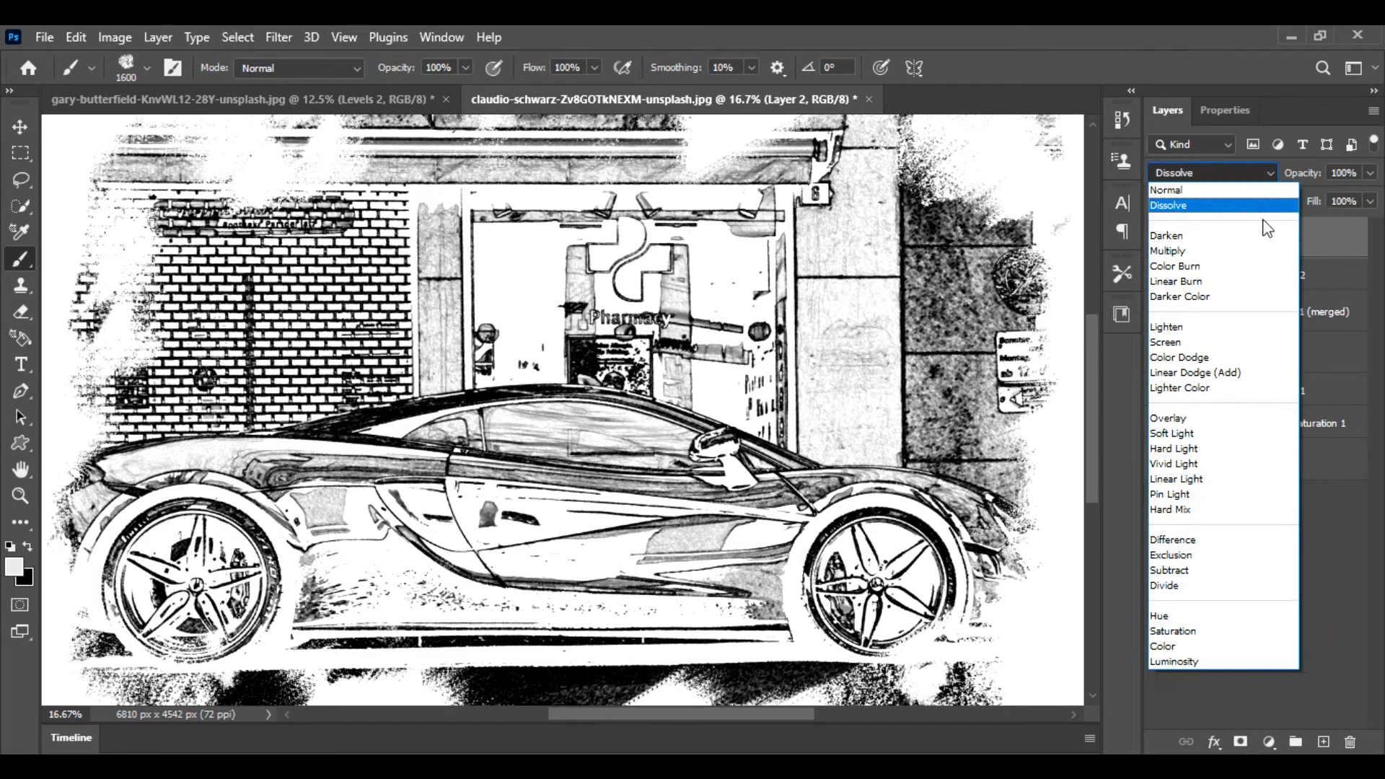
click(1219, 258)
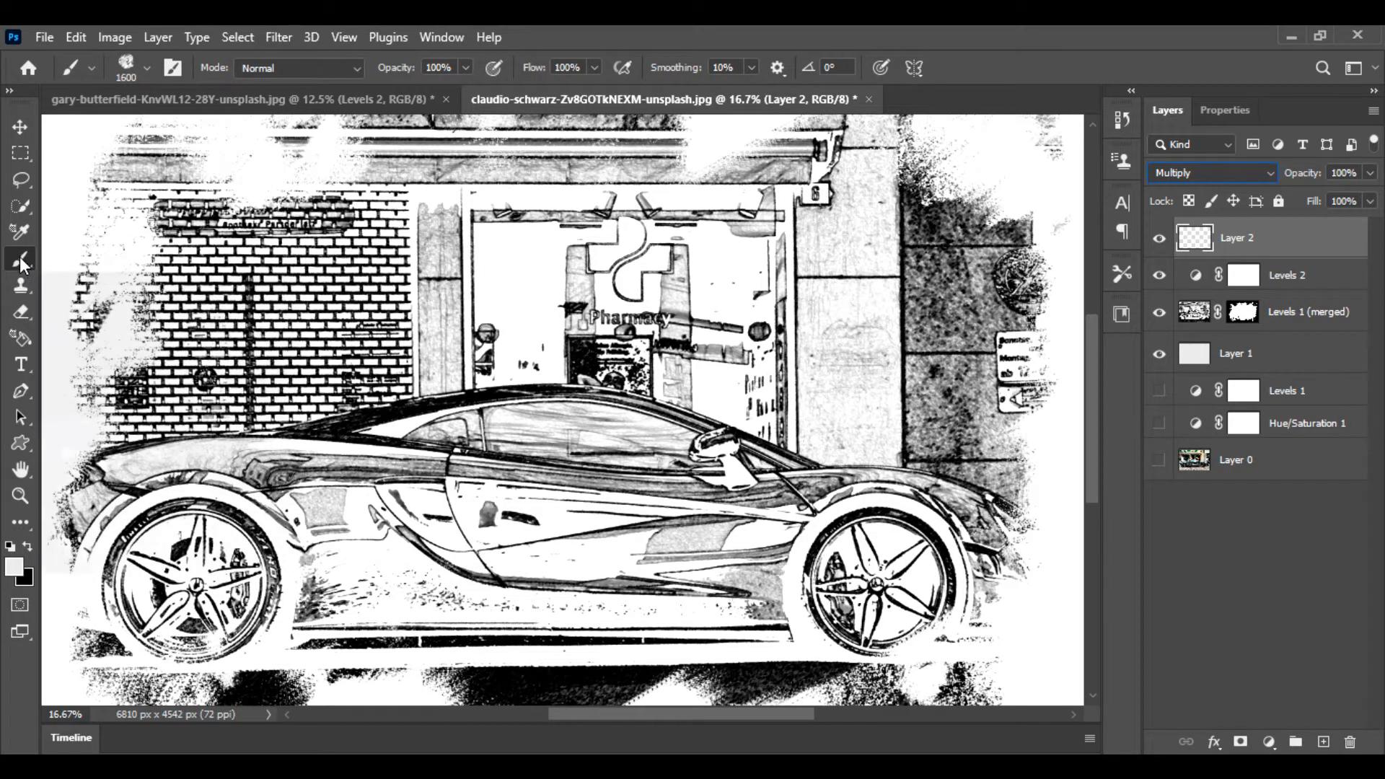
Step: Set the foreground color to a bright cyan with a hue of about 191°
click(14, 567)
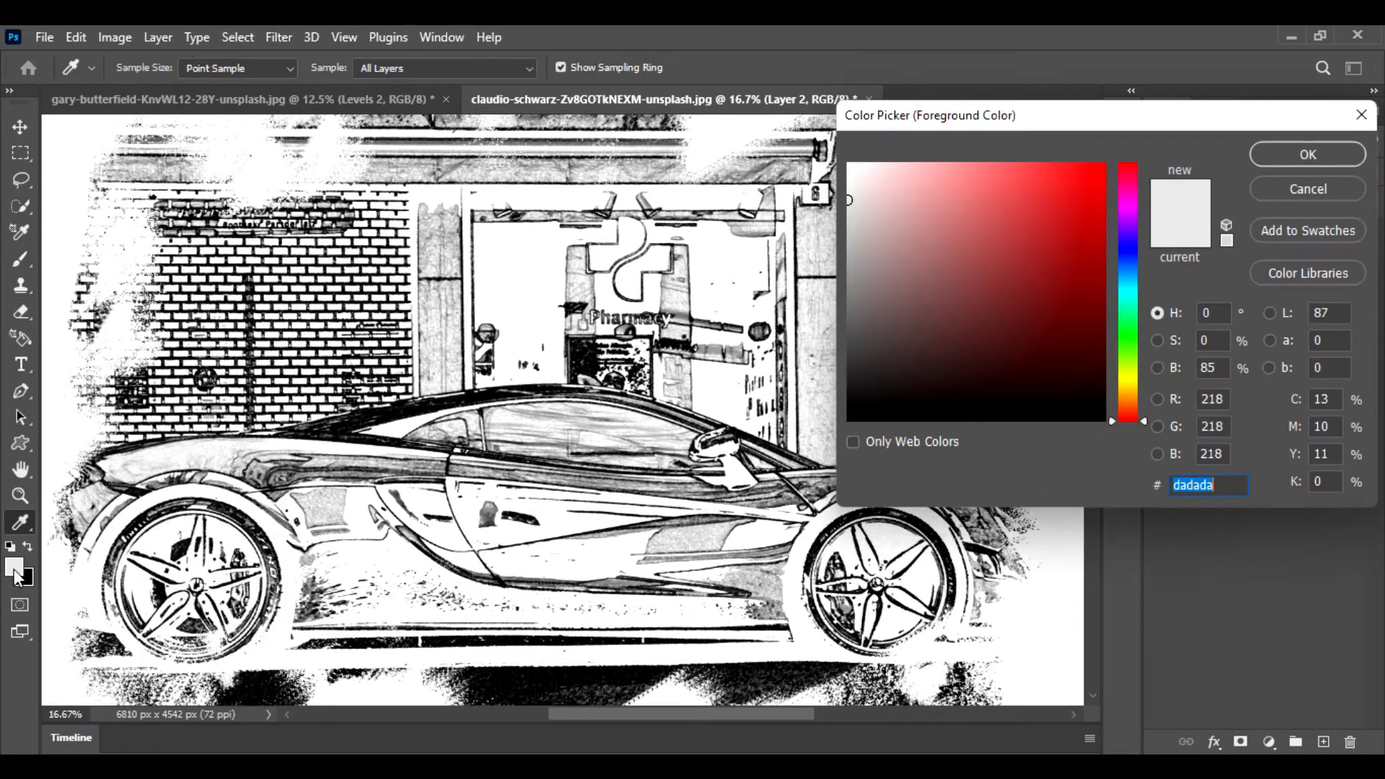
click(1128, 293)
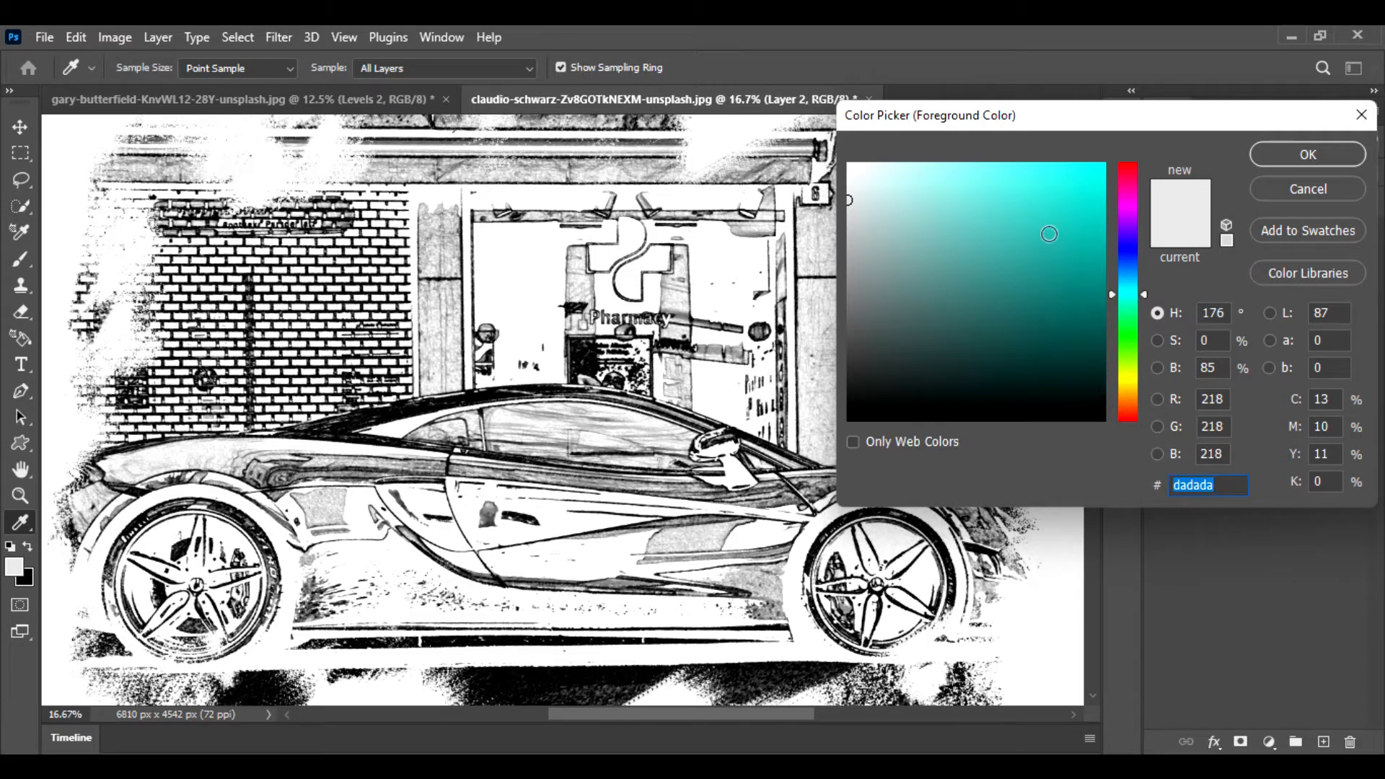
click(1134, 285)
click(984, 157)
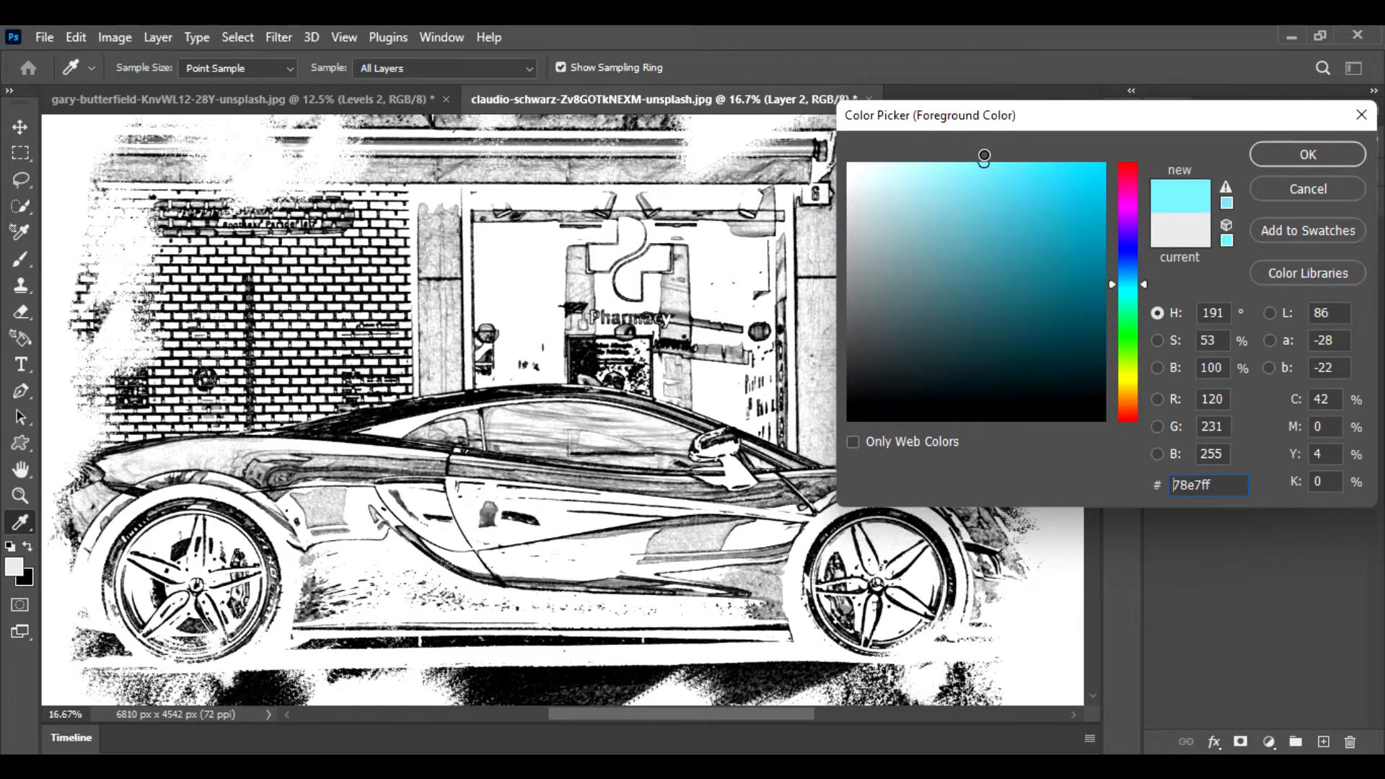
click(1288, 158)
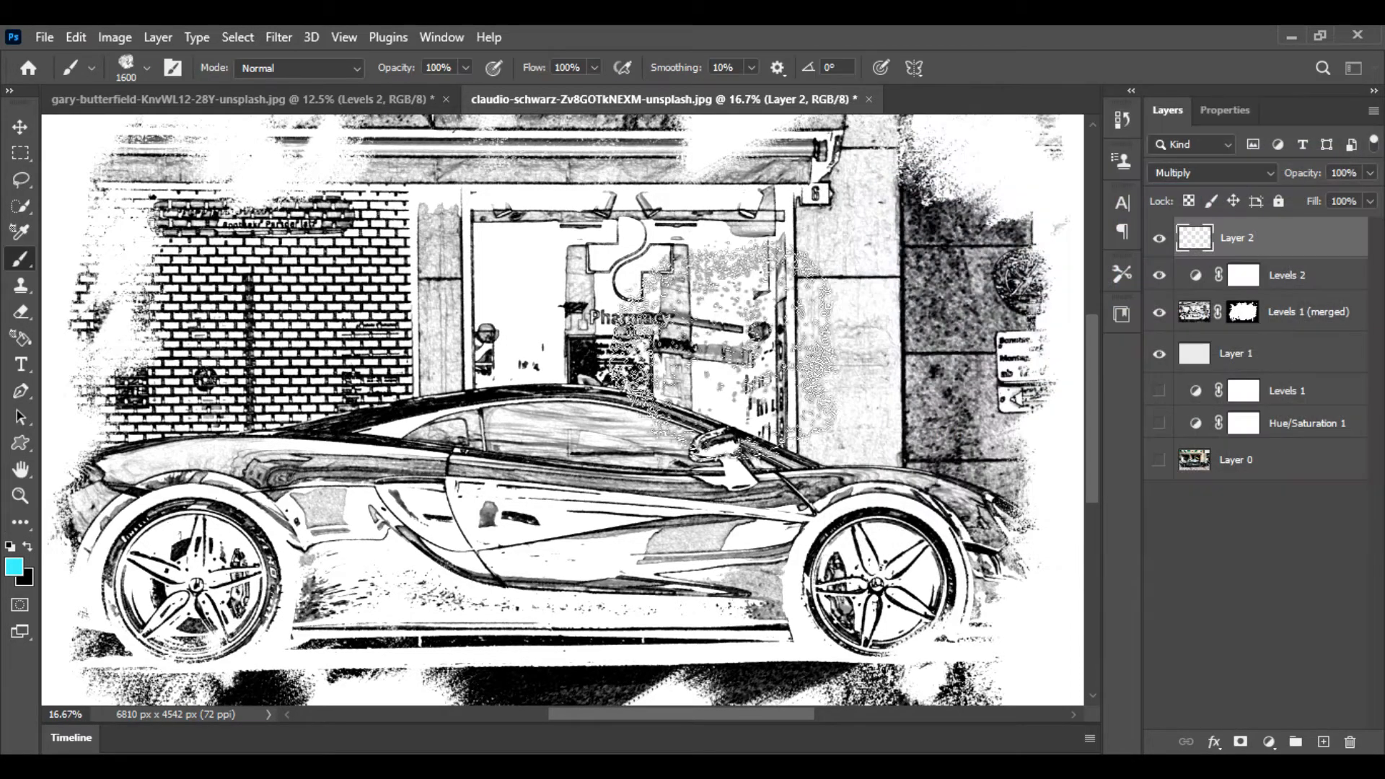
Step: Reduce the brush size to 250 and paint cyan patches on the glass of the shop front
key(bracketleft)
key(bracketleft)
key(bracketleft)
key(bracketleft)
key(bracketleft)
key(bracketleft)
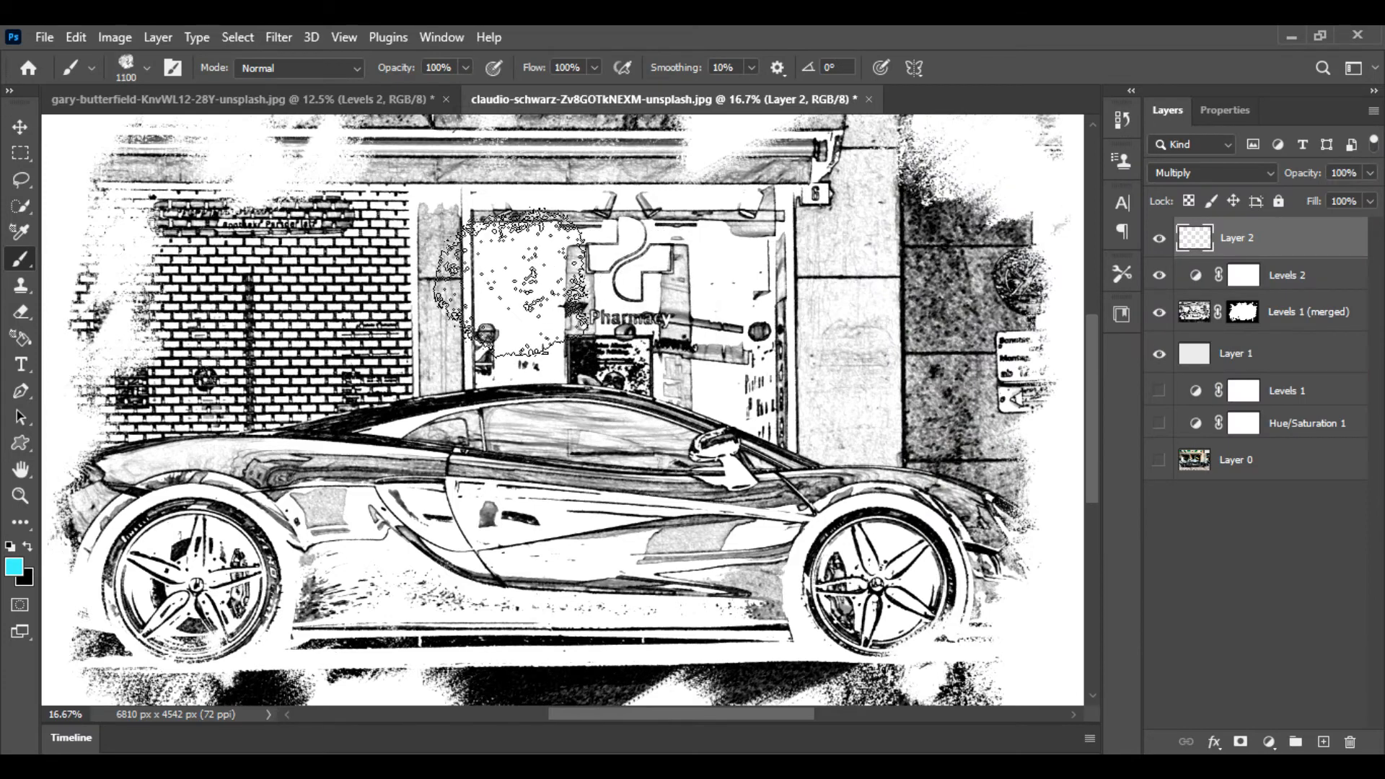
key(bracketleft)
key(bracketleft)
key(bracketleft)
key(bracketleft)
key(bracketleft)
key(bracketleft)
key(bracketleft)
key(bracketleft)
mouse_move(505, 246)
mouse_down()
mouse_move(497, 291)
mouse_move(528, 304)
mouse_move(529, 338)
mouse_up()
drag(717, 238, 743, 314)
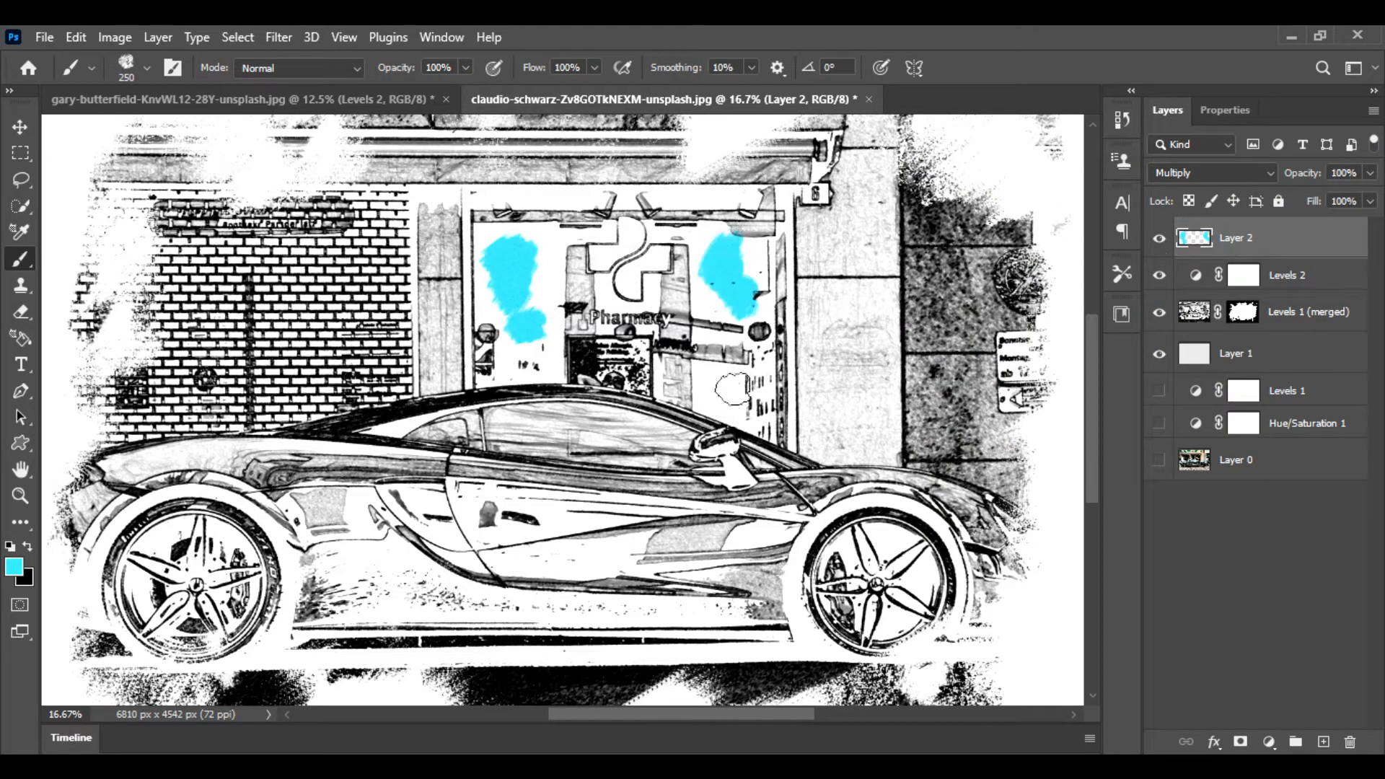
drag(729, 383, 736, 397)
Step: Paint cyan patches on the car's side windows, using a brush size of 150 for the small rear window
mouse_move(509, 426)
mouse_down()
mouse_move(581, 417)
mouse_move(523, 446)
mouse_move(611, 418)
mouse_move(606, 438)
mouse_move(678, 453)
mouse_up()
drag(443, 431, 458, 434)
key(bracketleft)
key(bracketleft)
key(bracketleft)
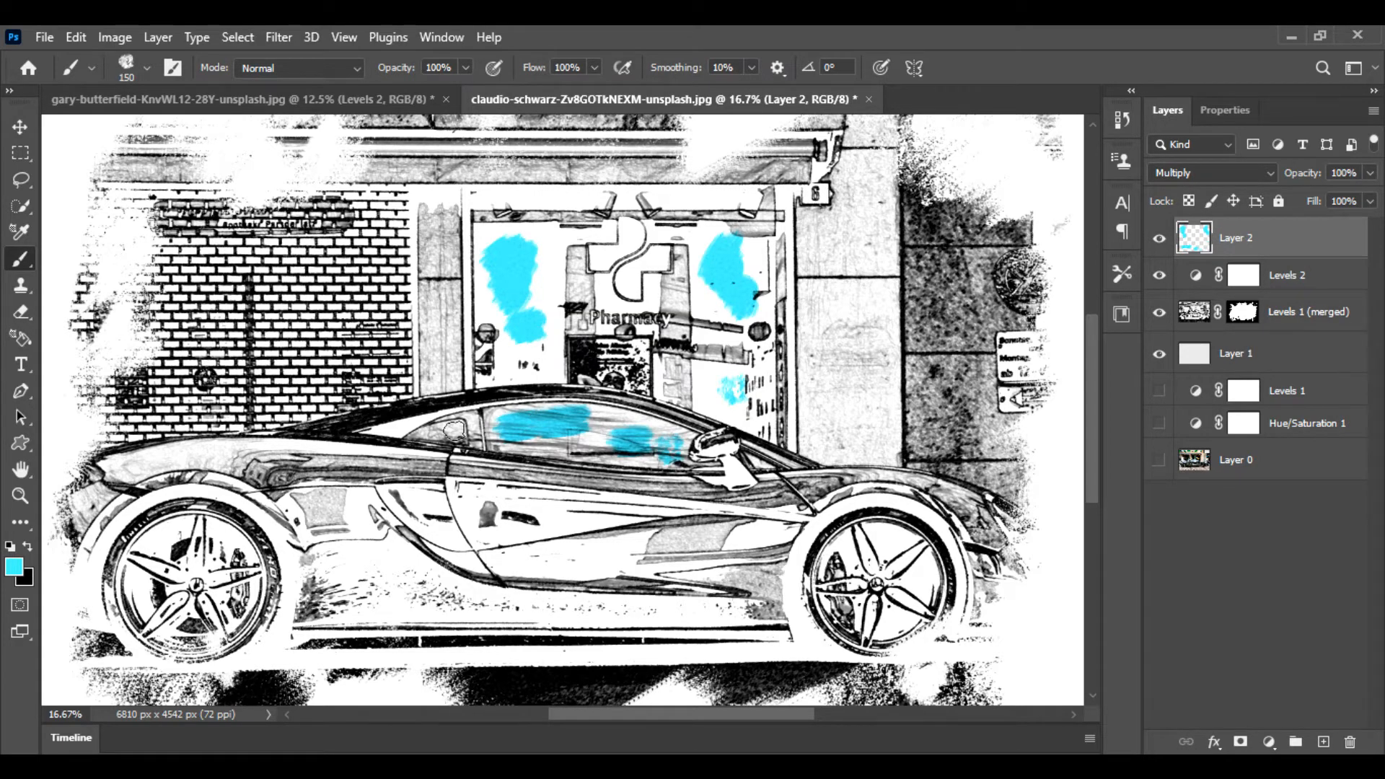
Step: Lower the cyan layer's opacity to 63% and add a few more cyan dabs to the shop glass
click(1369, 173)
drag(1374, 195, 1335, 199)
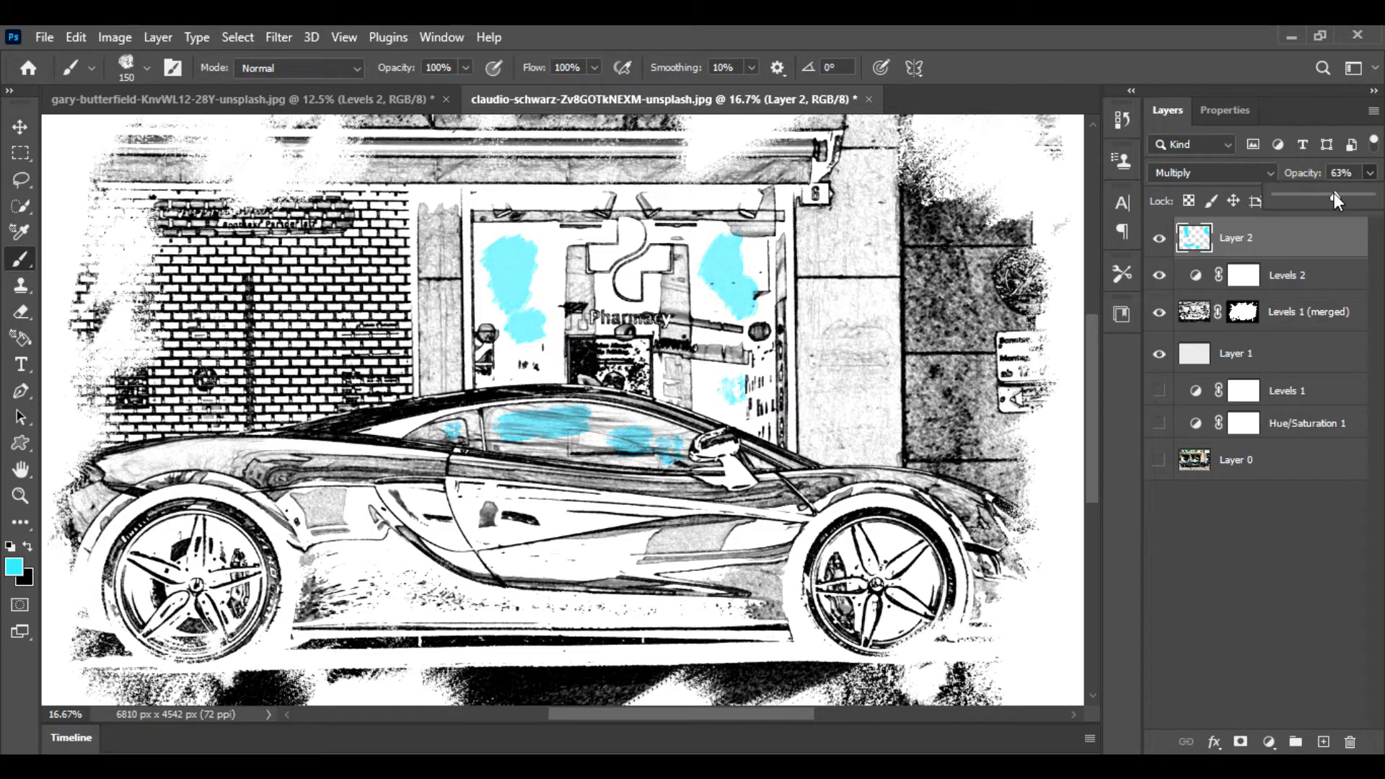
click(535, 296)
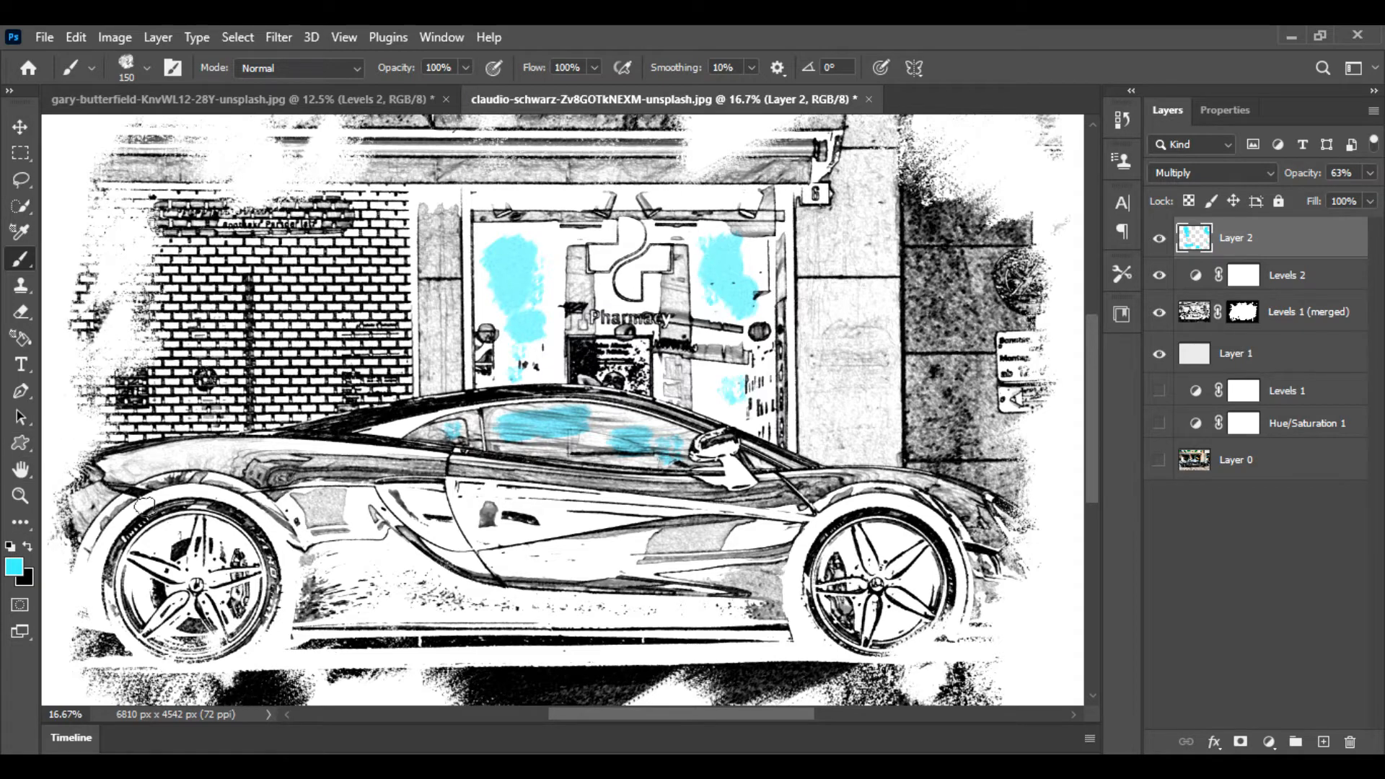
Step: Set the foreground color to a fully saturated yellow, #fffc00
click(16, 567)
click(1127, 379)
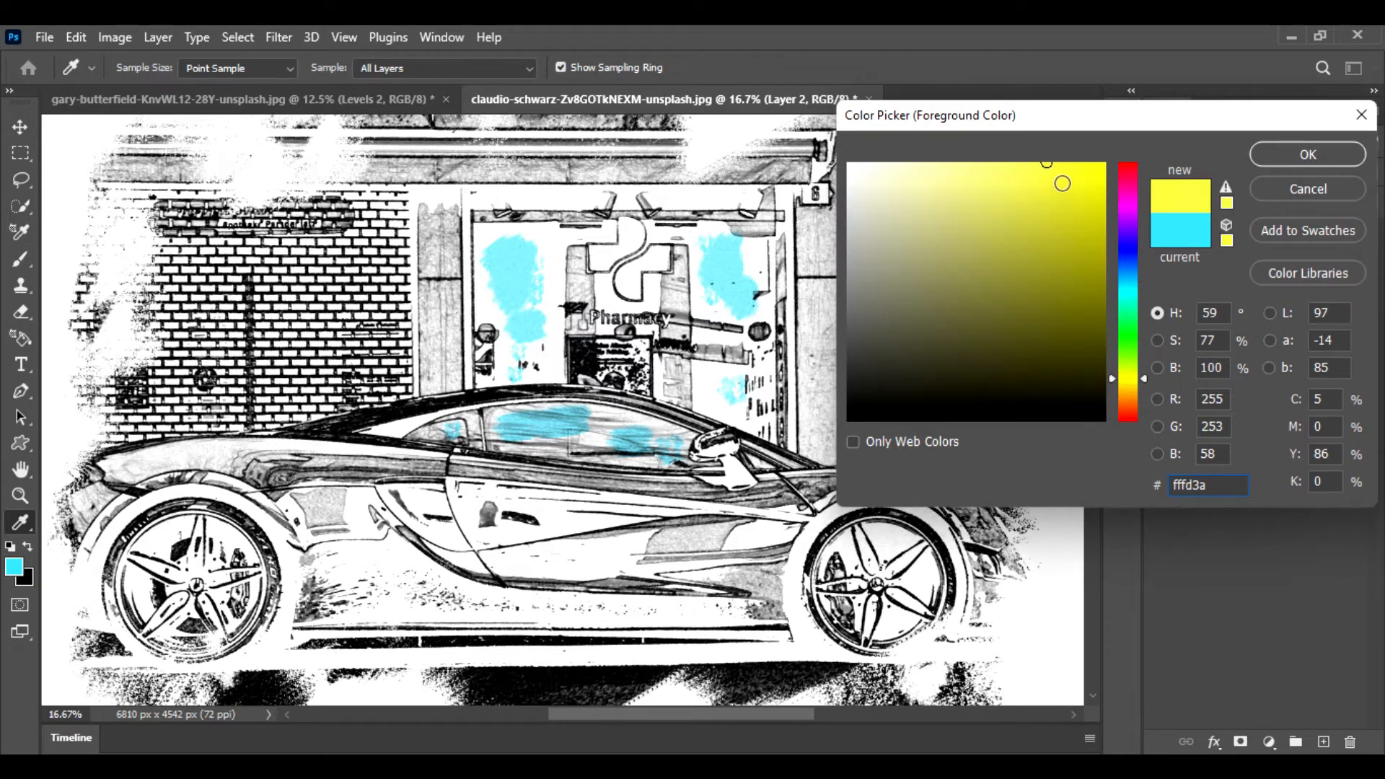
drag(1063, 184, 1110, 158)
click(1299, 153)
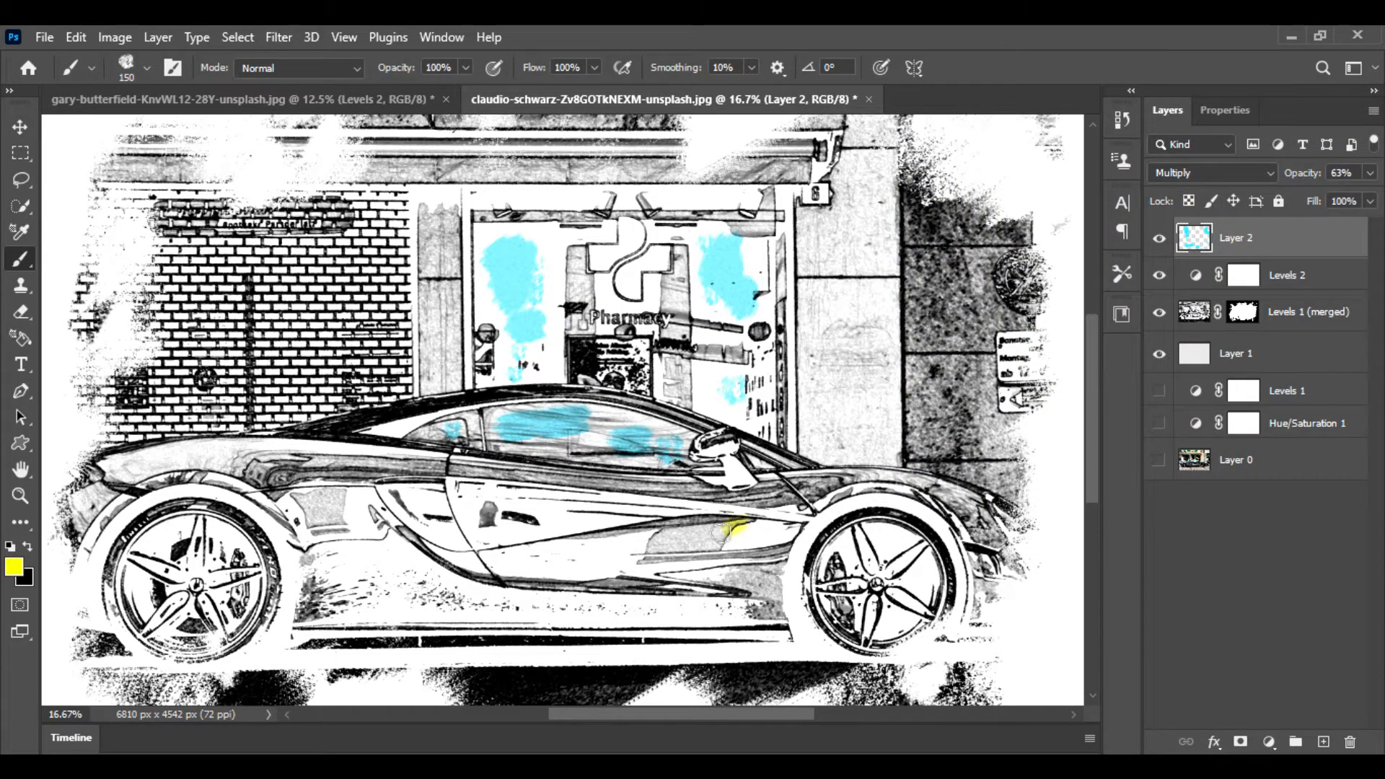
Step: Create a new layer above the cyan layer and set its blend mode to Multiply
click(1322, 736)
click(1212, 172)
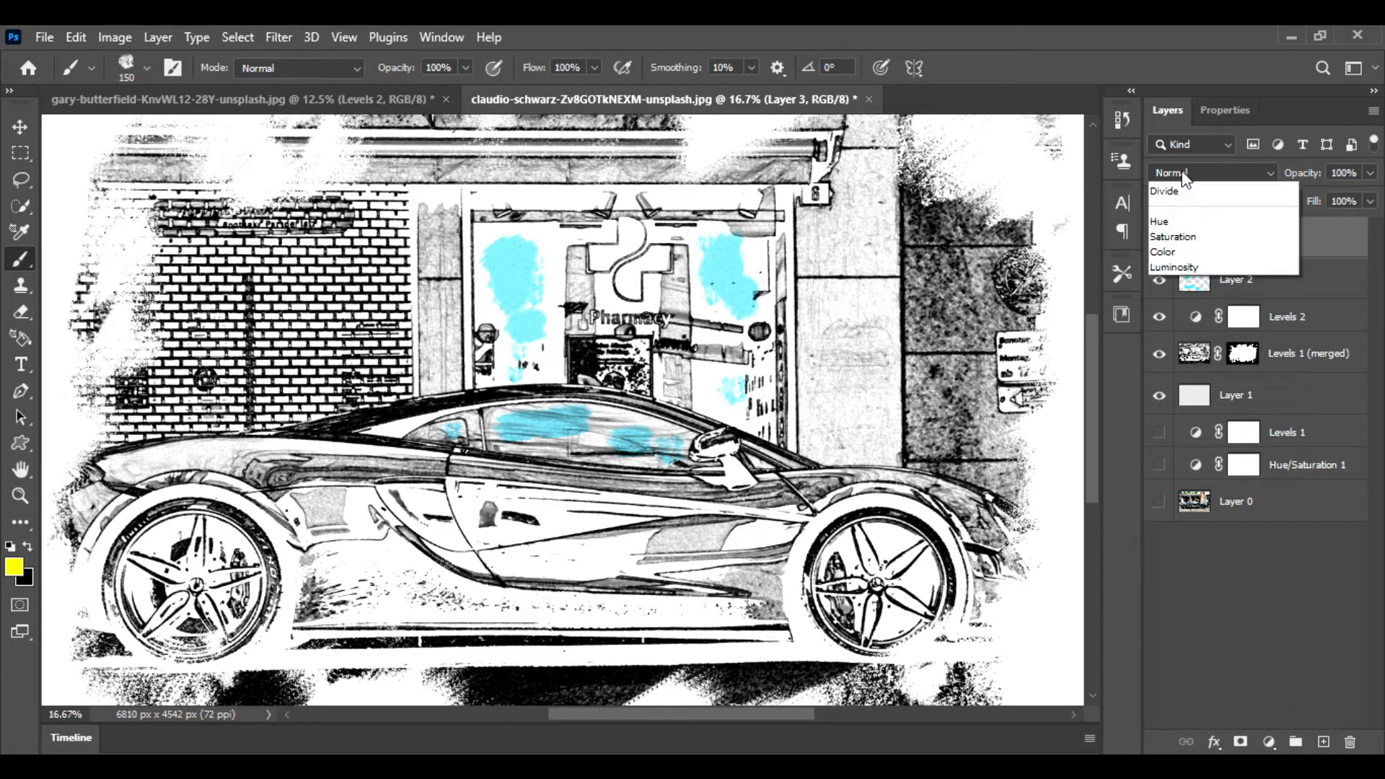
click(1183, 250)
Step: Paint yellow patches on the car's front fender, front corner and the lower body behind the front wheel
drag(813, 493, 855, 476)
drag(978, 539, 1000, 535)
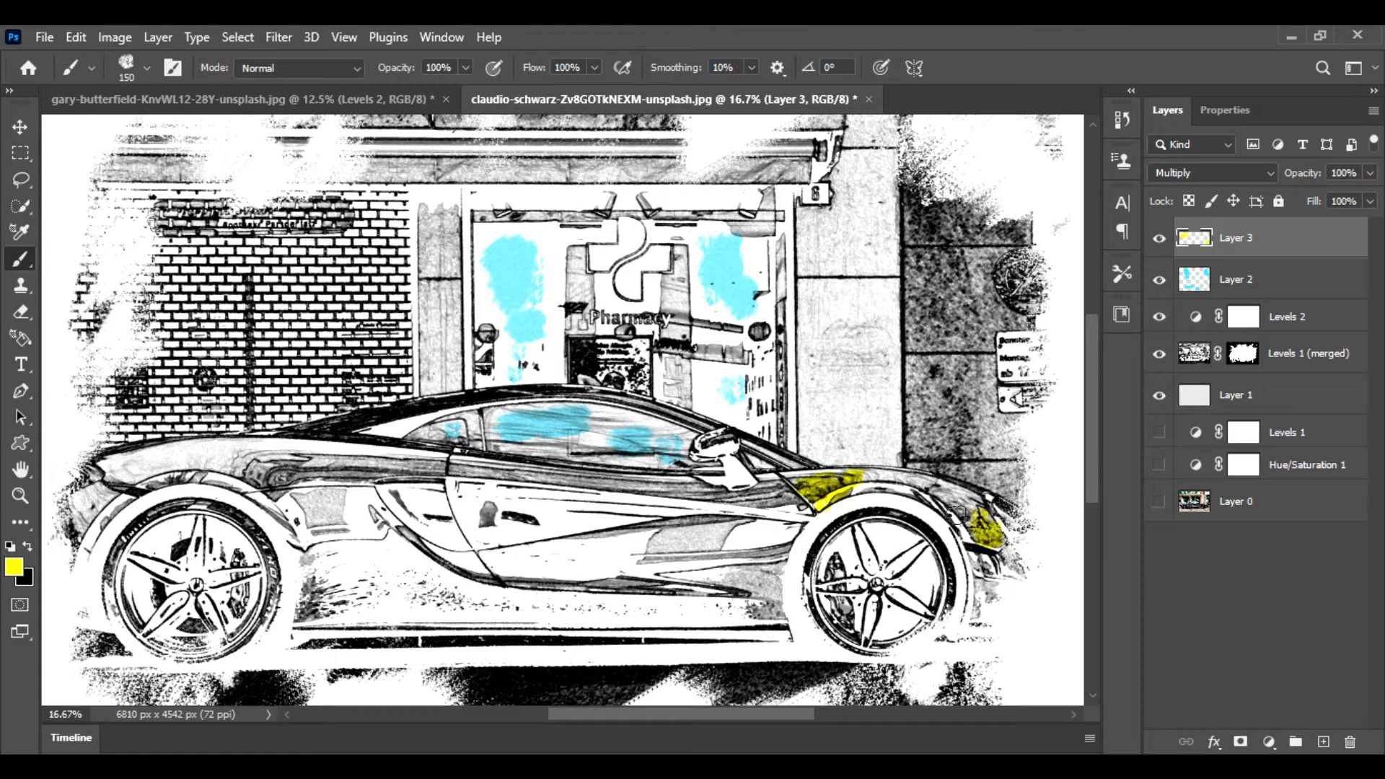
drag(922, 485, 974, 505)
mouse_move(778, 629)
mouse_down()
mouse_move(734, 617)
mouse_move(773, 622)
mouse_move(754, 607)
mouse_move(769, 603)
mouse_move(690, 625)
mouse_move(768, 595)
mouse_move(646, 599)
mouse_move(687, 619)
mouse_move(774, 577)
mouse_up()
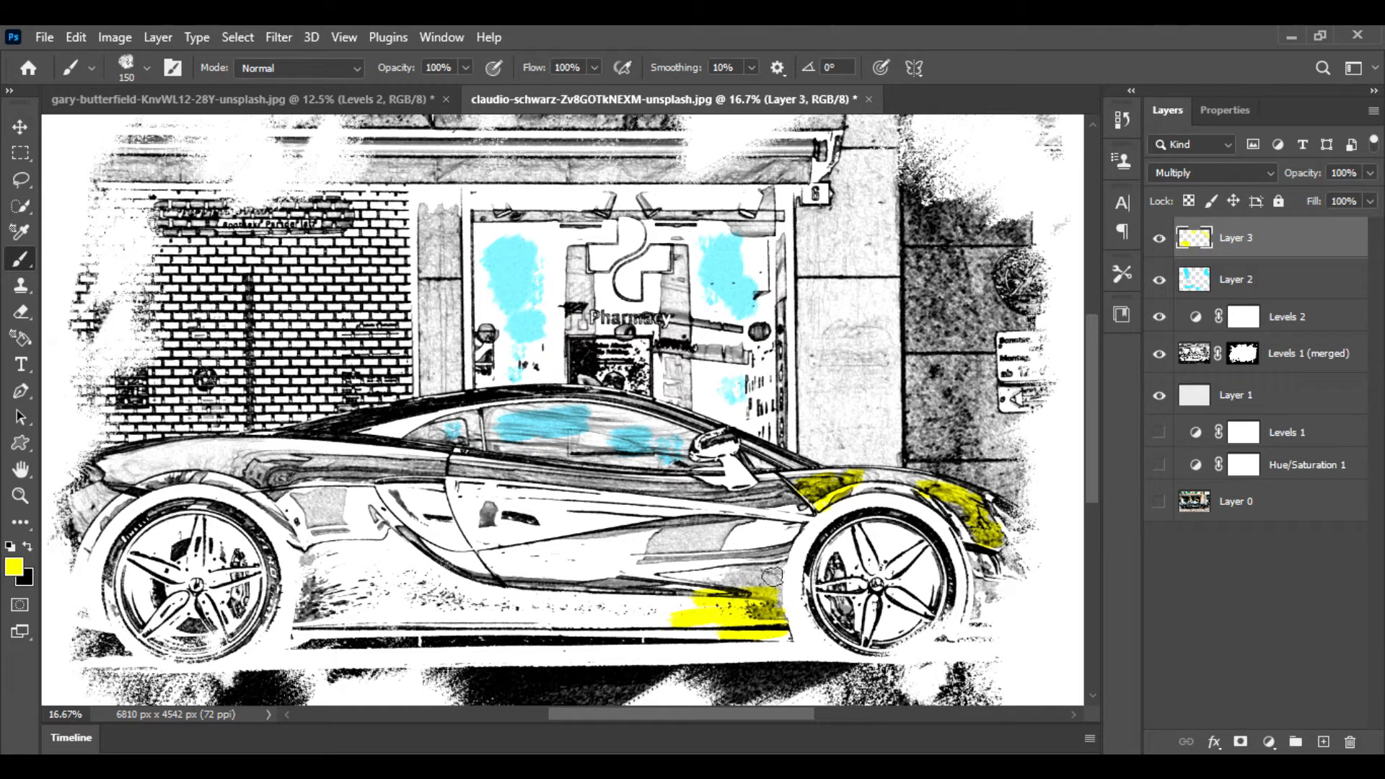
Step: Paint yellow patches on the rear fender, roof pillar, side intake, door, sill, rear bumper and side mirror
mouse_move(116, 476)
mouse_down()
mouse_move(145, 490)
mouse_move(245, 465)
mouse_move(188, 451)
mouse_up()
mouse_move(361, 415)
mouse_down()
mouse_move(397, 422)
mouse_move(380, 435)
mouse_move(433, 415)
mouse_up()
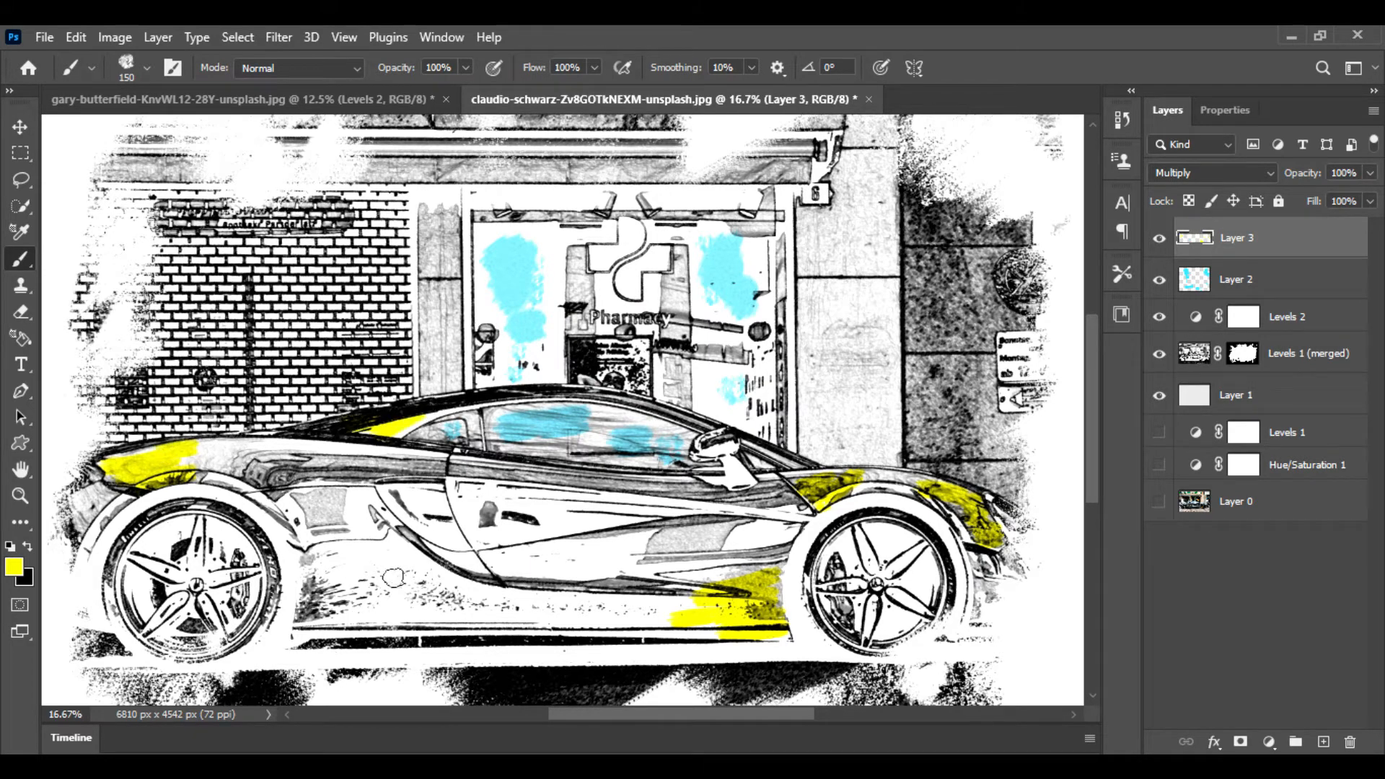
mouse_move(404, 489)
mouse_down()
mouse_move(415, 526)
mouse_move(452, 533)
mouse_move(468, 577)
mouse_move(422, 526)
mouse_move(457, 556)
mouse_up()
mouse_move(694, 519)
mouse_down()
mouse_move(618, 537)
mouse_move(656, 564)
mouse_move(570, 581)
mouse_up()
mouse_move(294, 638)
mouse_down()
mouse_move(361, 604)
mouse_move(327, 594)
mouse_move(355, 562)
mouse_move(328, 537)
mouse_up()
drag(278, 447, 354, 479)
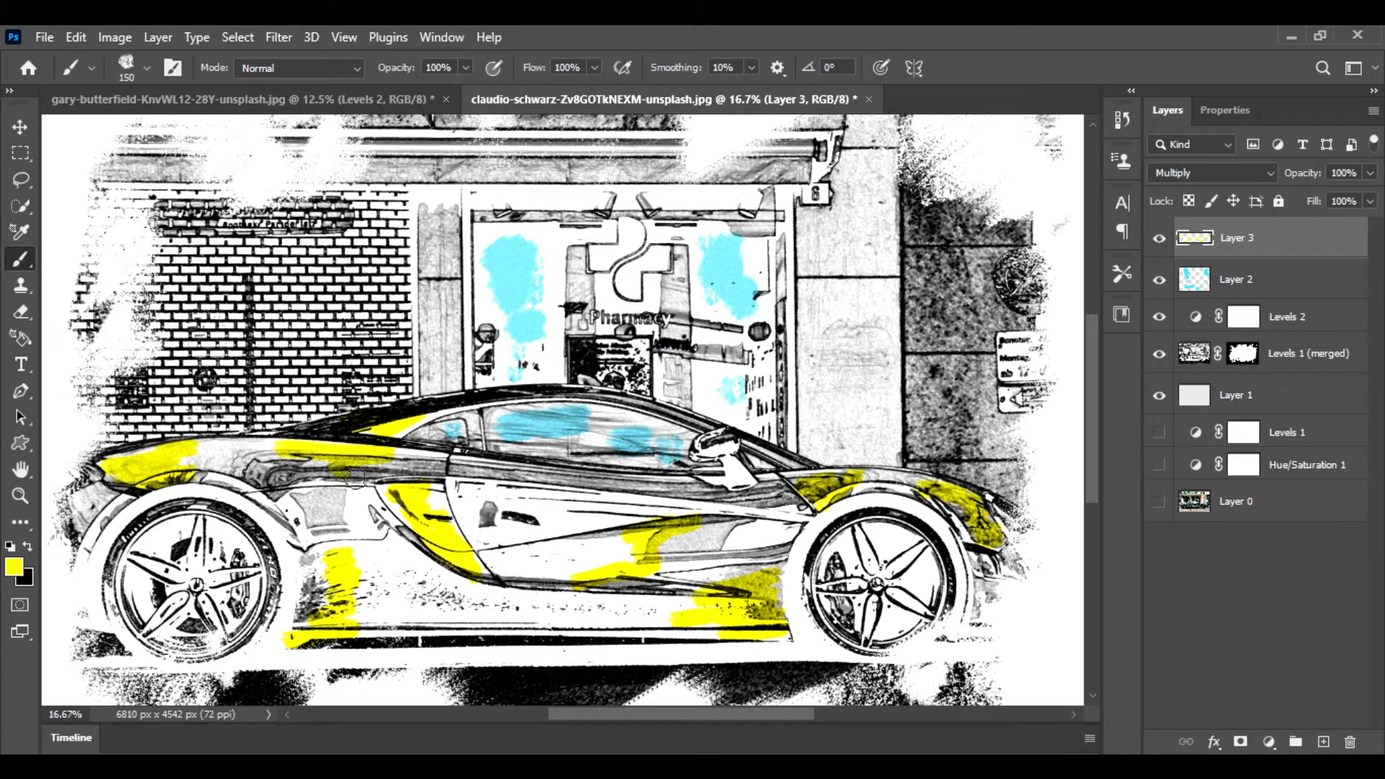
drag(71, 499, 81, 547)
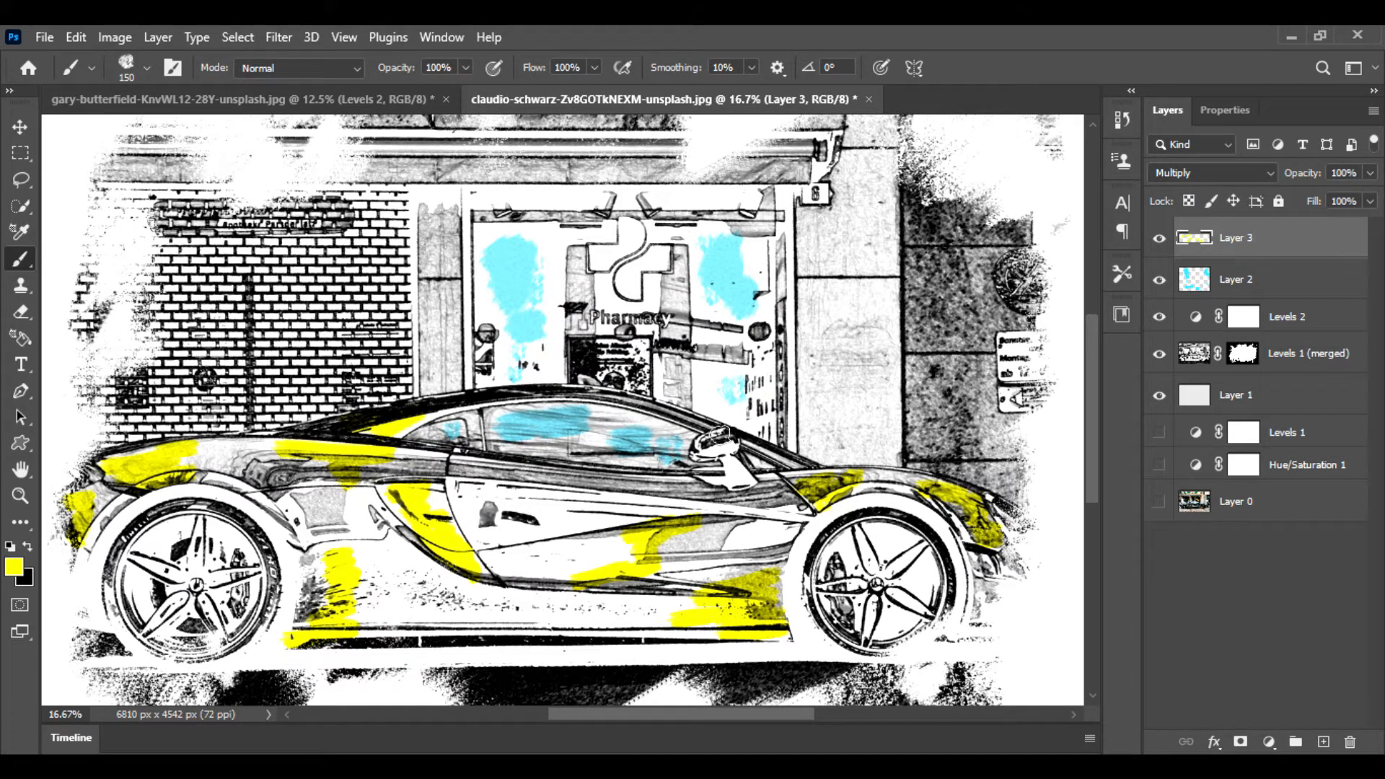
drag(710, 433, 732, 471)
Step: Set the yellow layer's opacity to 83% and its blend mode to Darken
click(1368, 200)
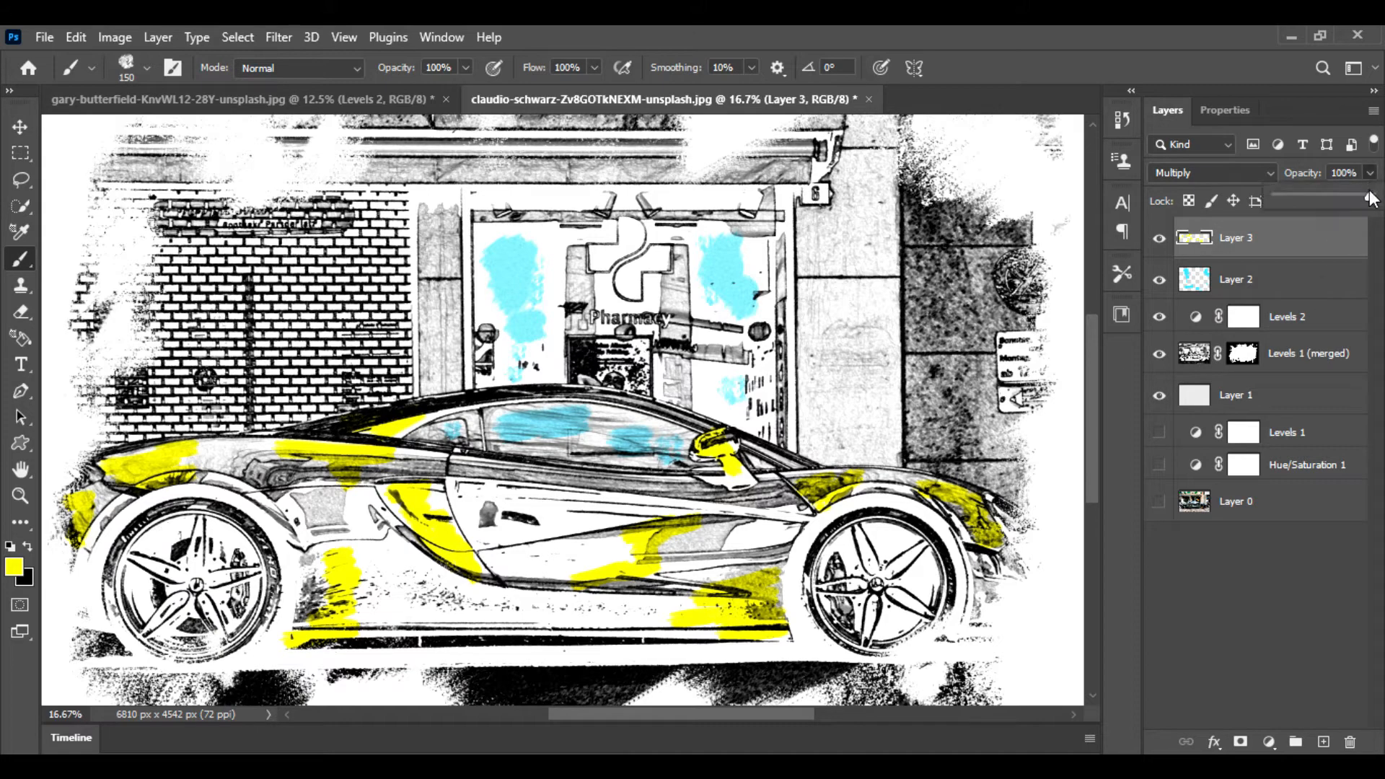
drag(1351, 196, 1344, 196)
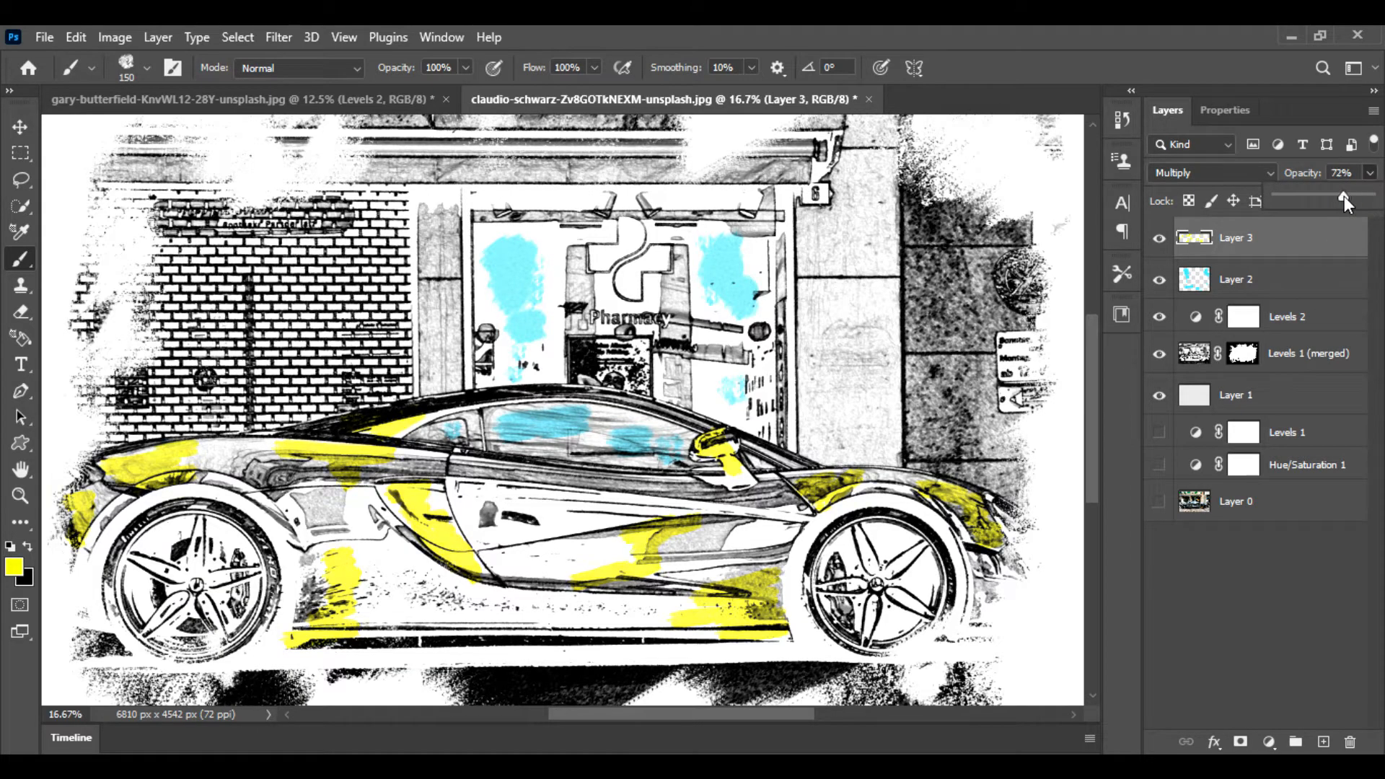
click(1274, 173)
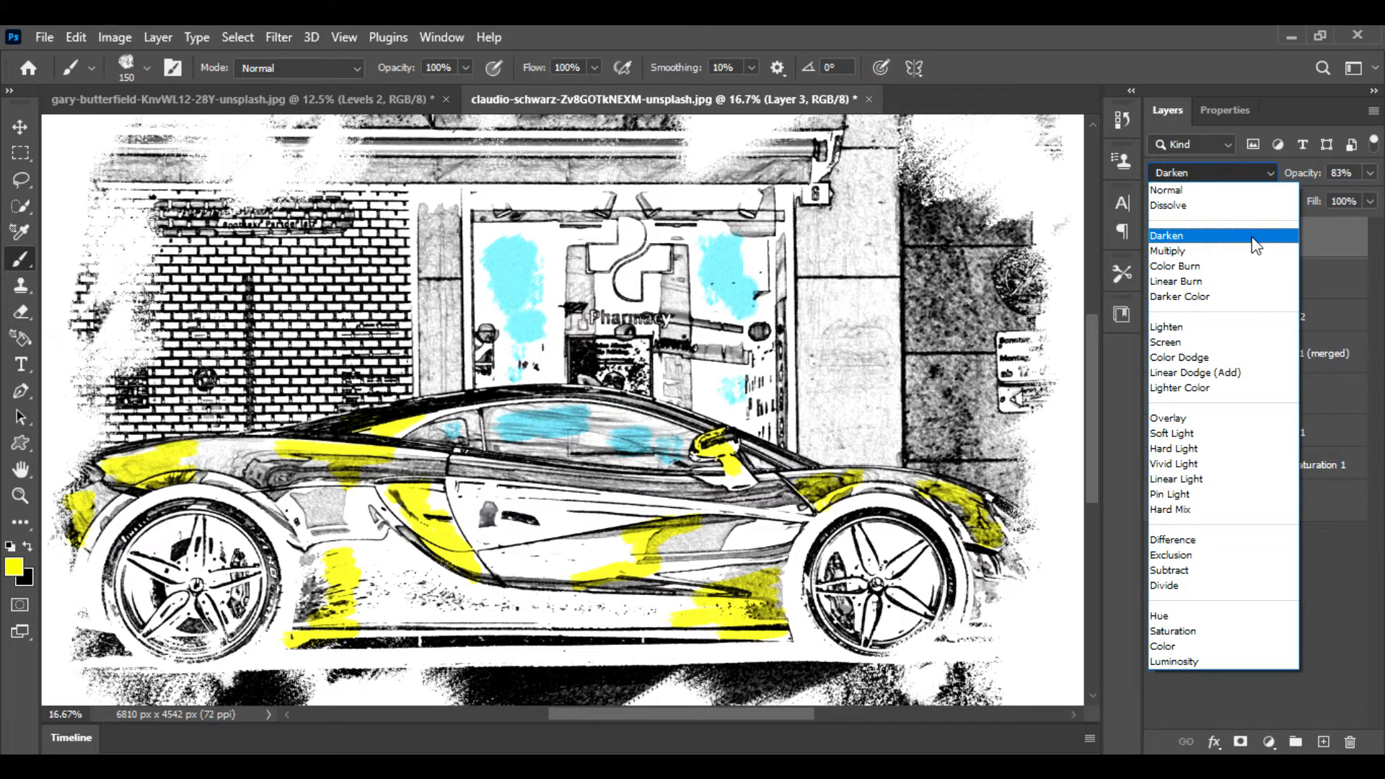
click(1257, 238)
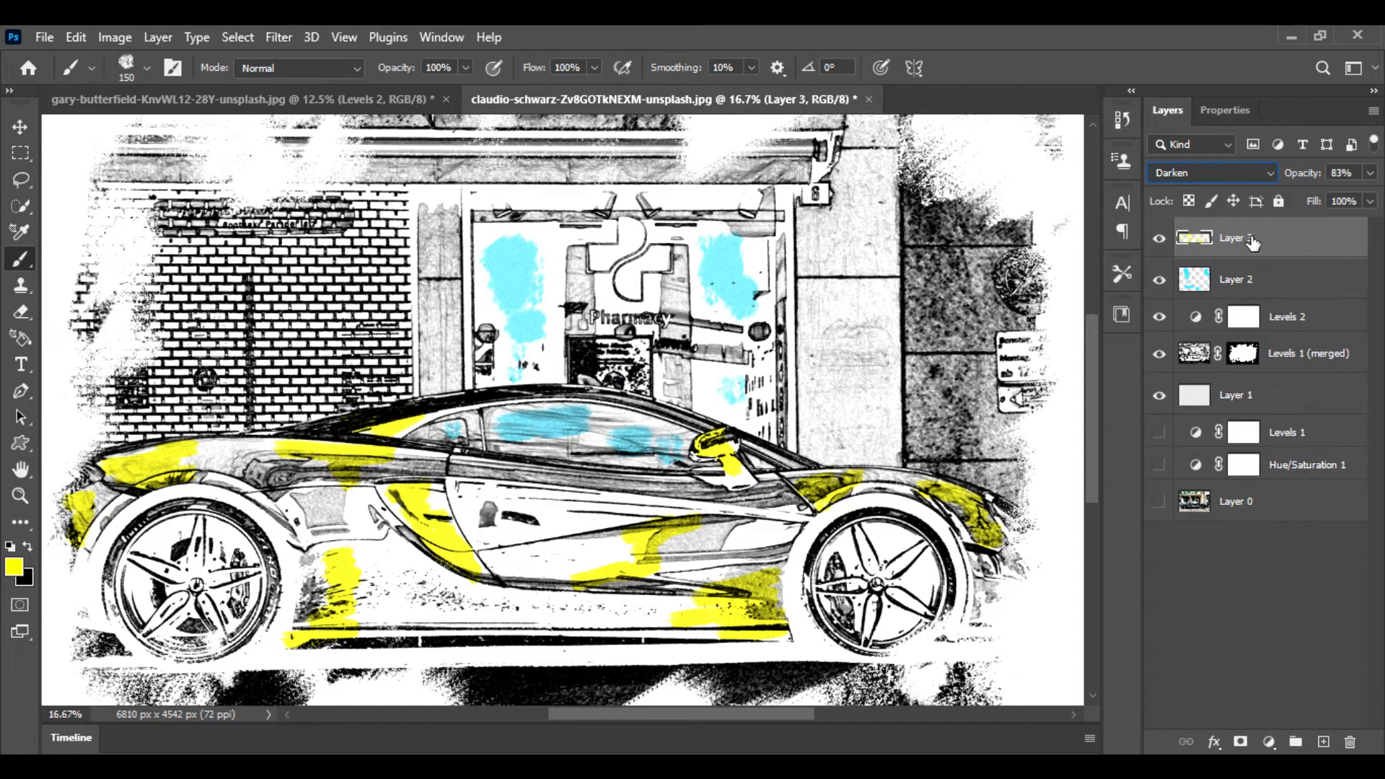
Step: Change the blend mode of the cyan layer, Layer 2, to Darken
click(1273, 287)
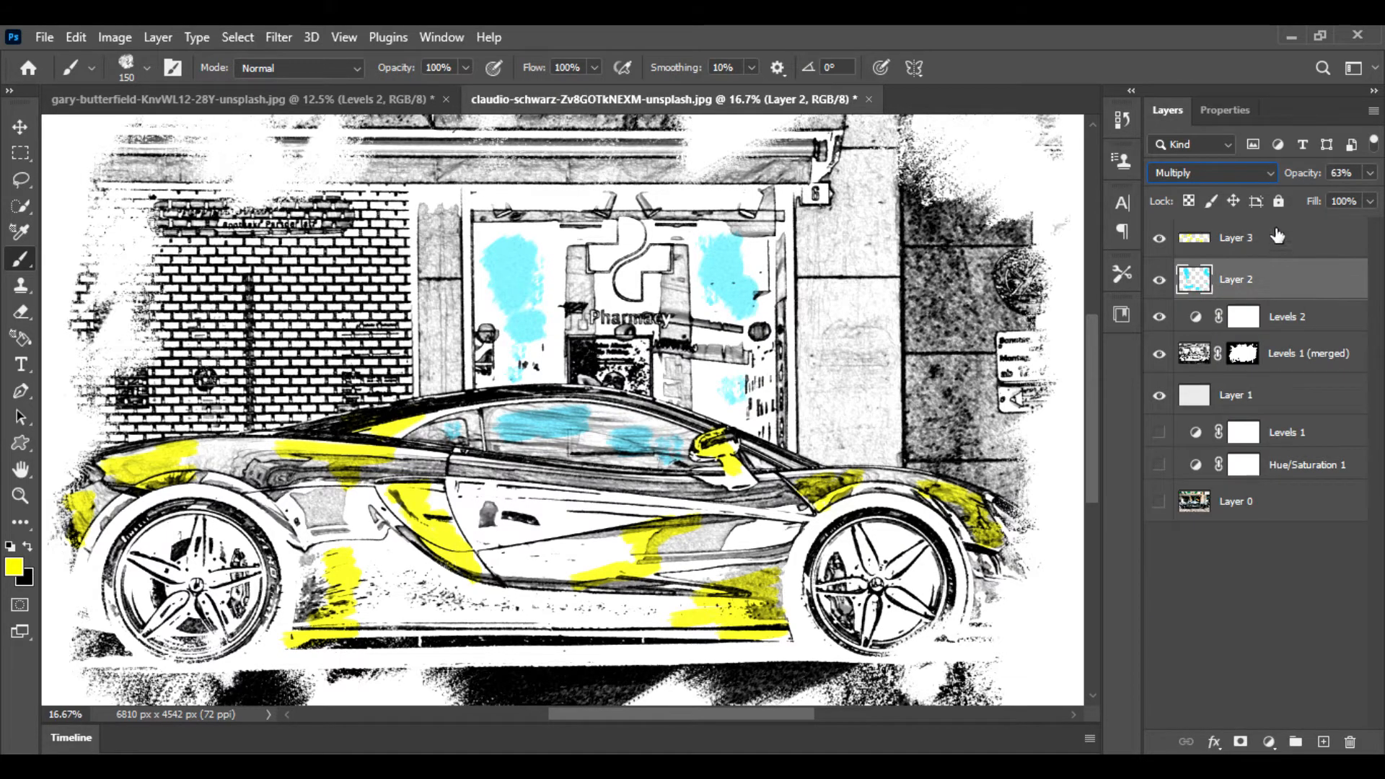
click(1268, 176)
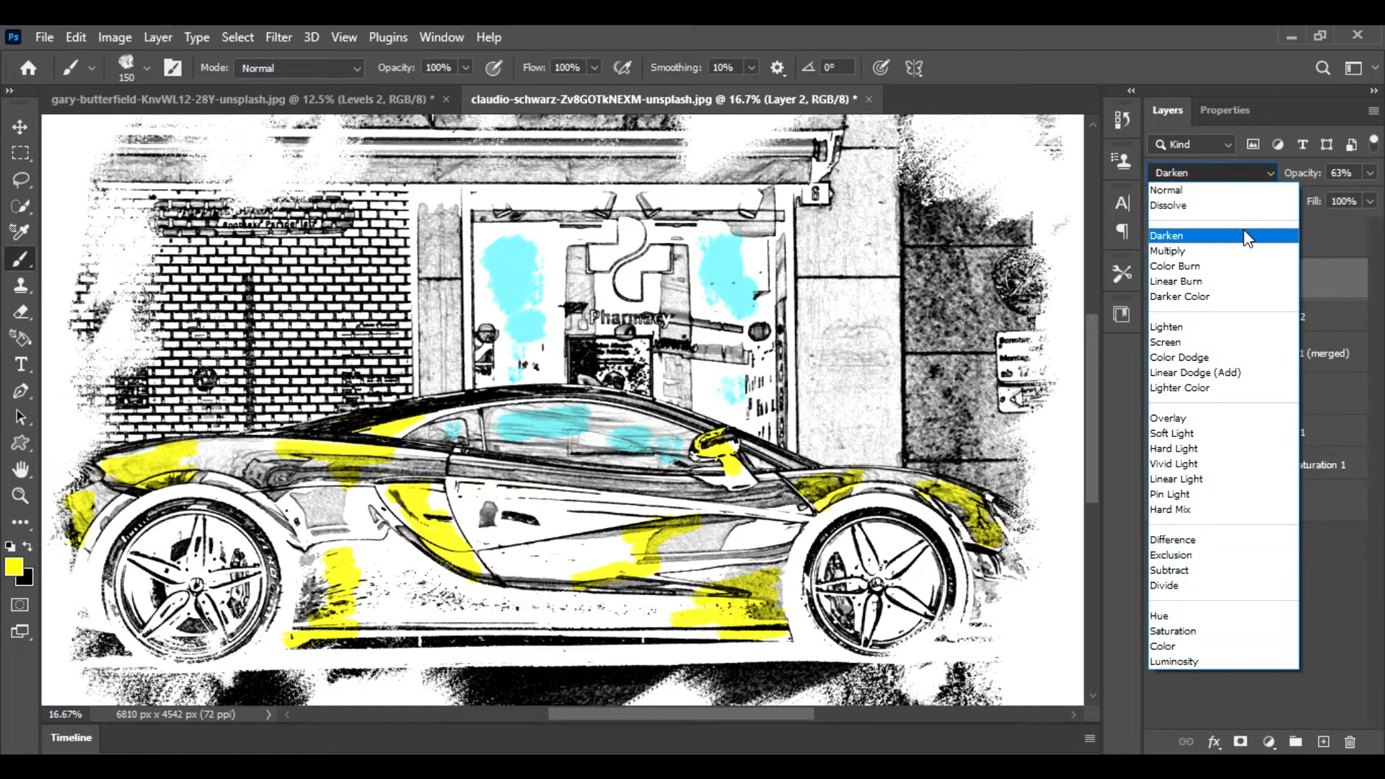
click(1247, 238)
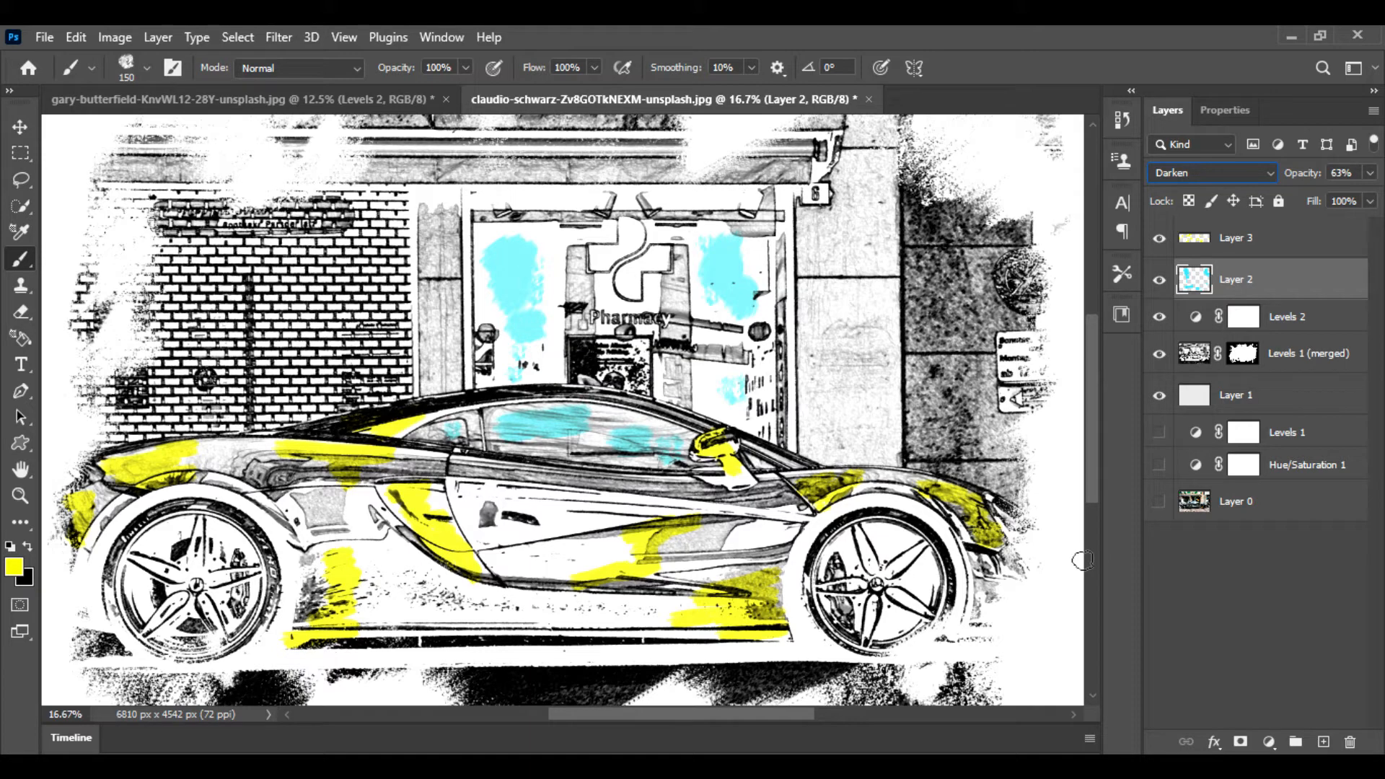
Step: On the yellow layer, Layer 3, paint more yellow along the lower body ahead of the rear wheel
click(1287, 246)
mouse_move(364, 631)
mouse_down()
mouse_move(488, 595)
mouse_move(399, 620)
mouse_move(445, 589)
mouse_move(369, 612)
mouse_up()
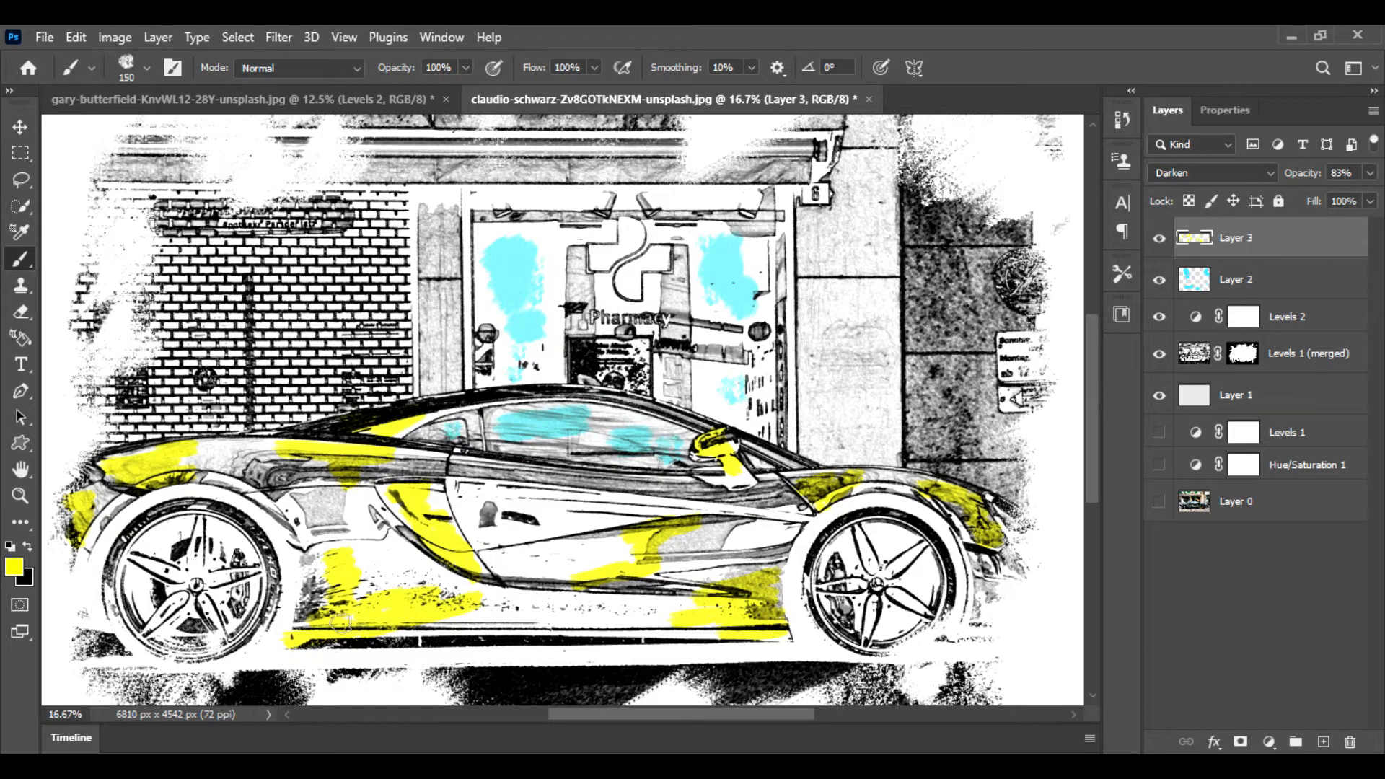
click(411, 643)
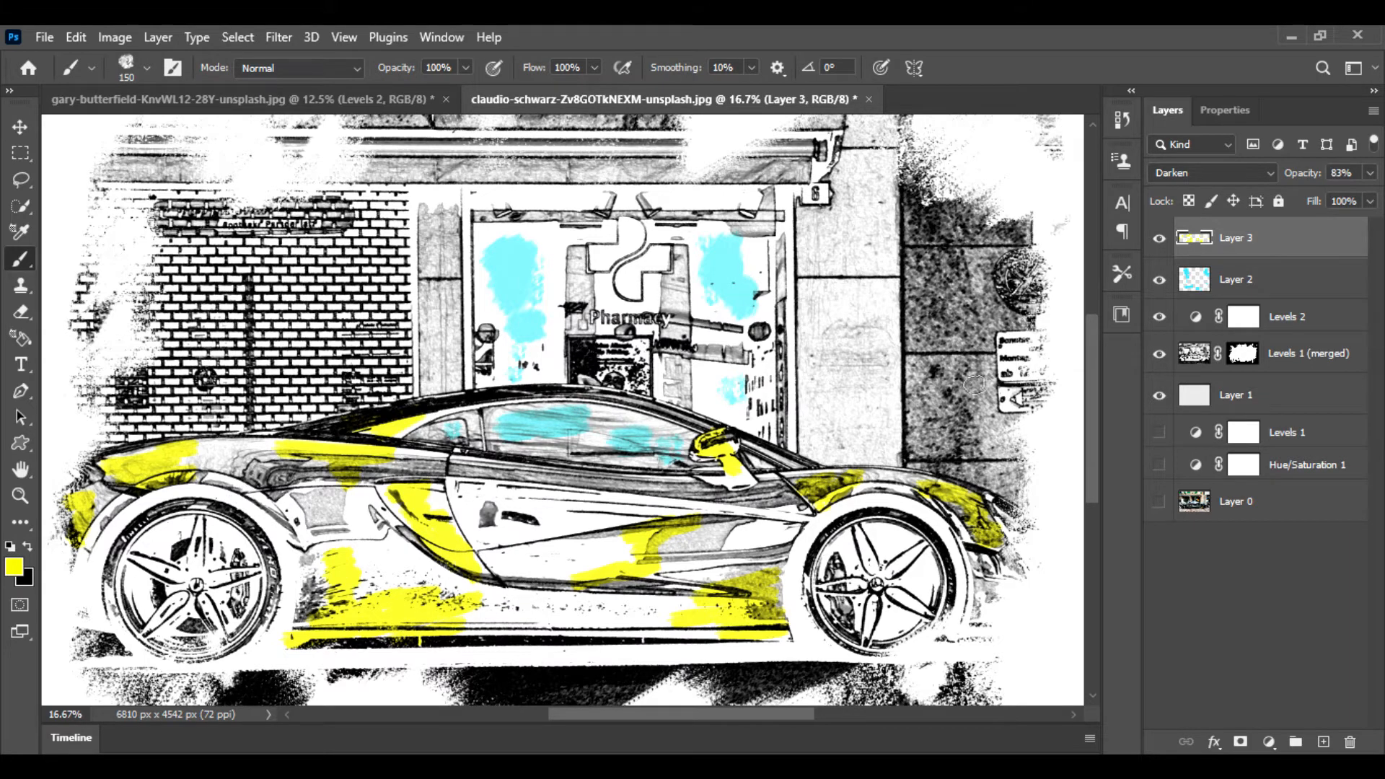
Step: Create a new layer above the yellow one and set the foreground color to brownish orange, #c67e0c
click(1323, 742)
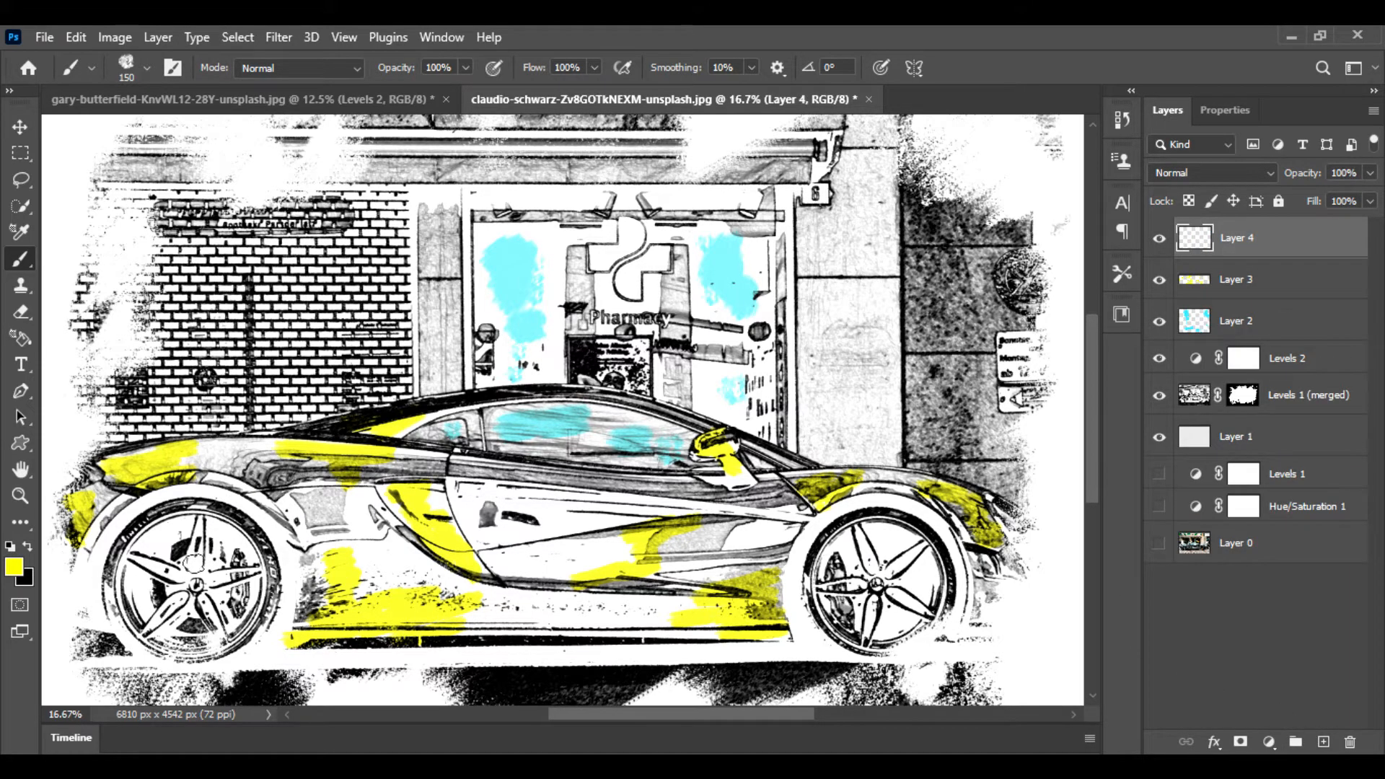
click(13, 570)
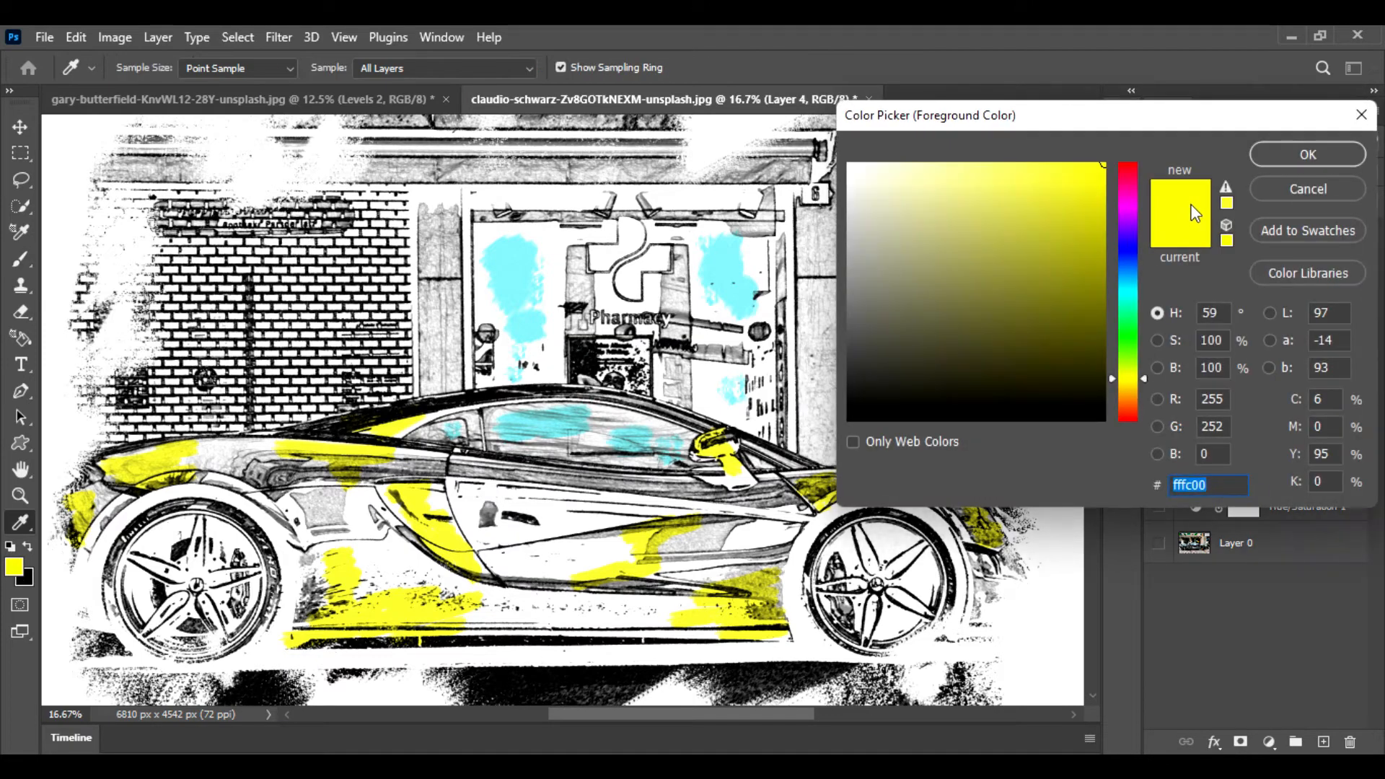
click(1137, 397)
drag(1043, 202, 1006, 151)
click(1133, 397)
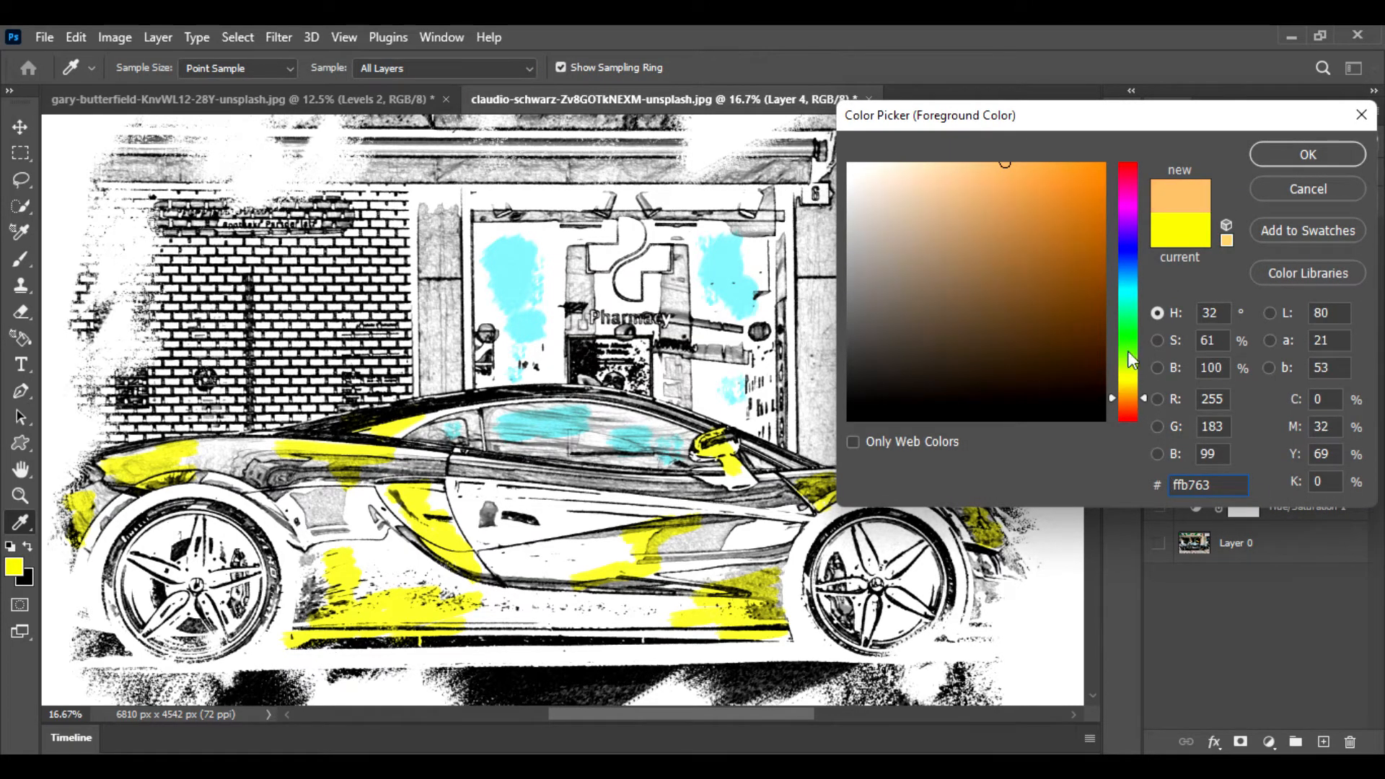
click(1133, 395)
drag(1102, 253, 1089, 220)
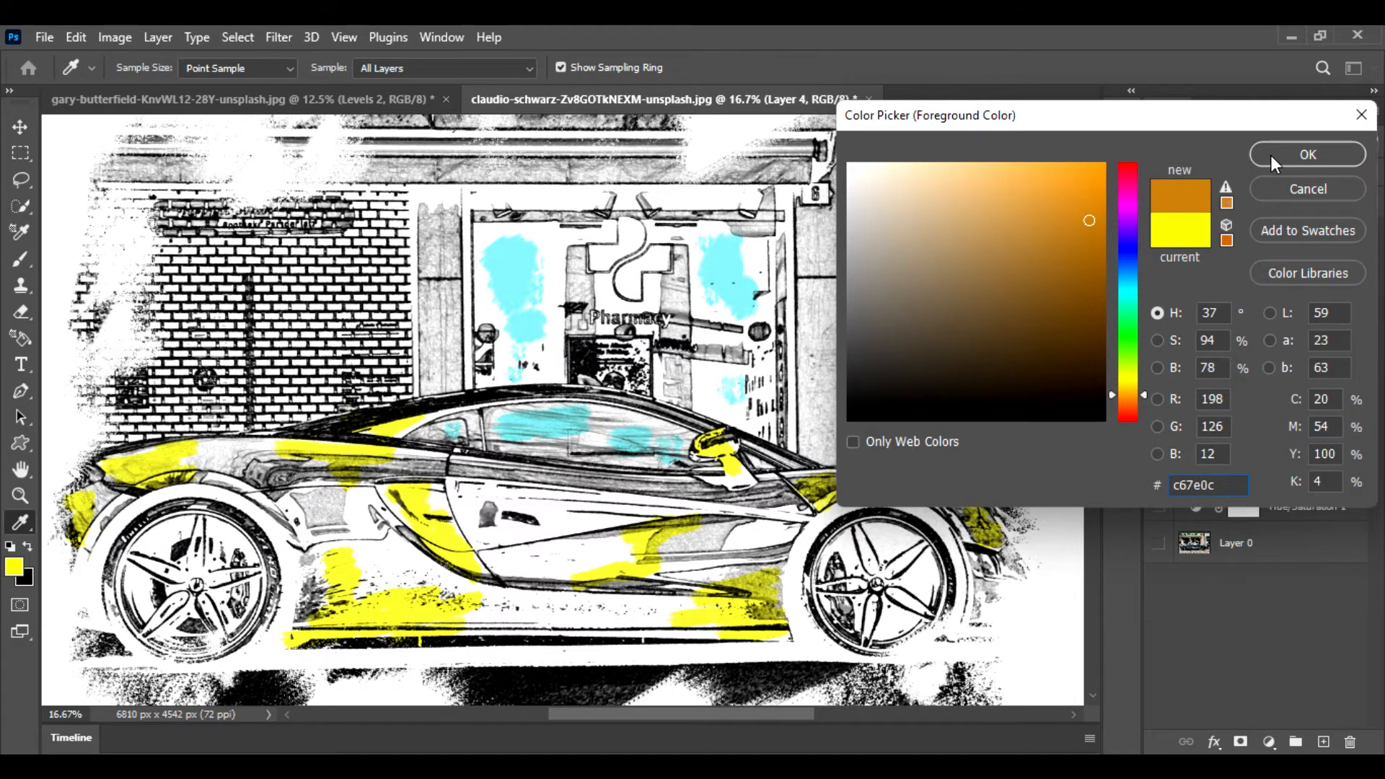
click(1274, 159)
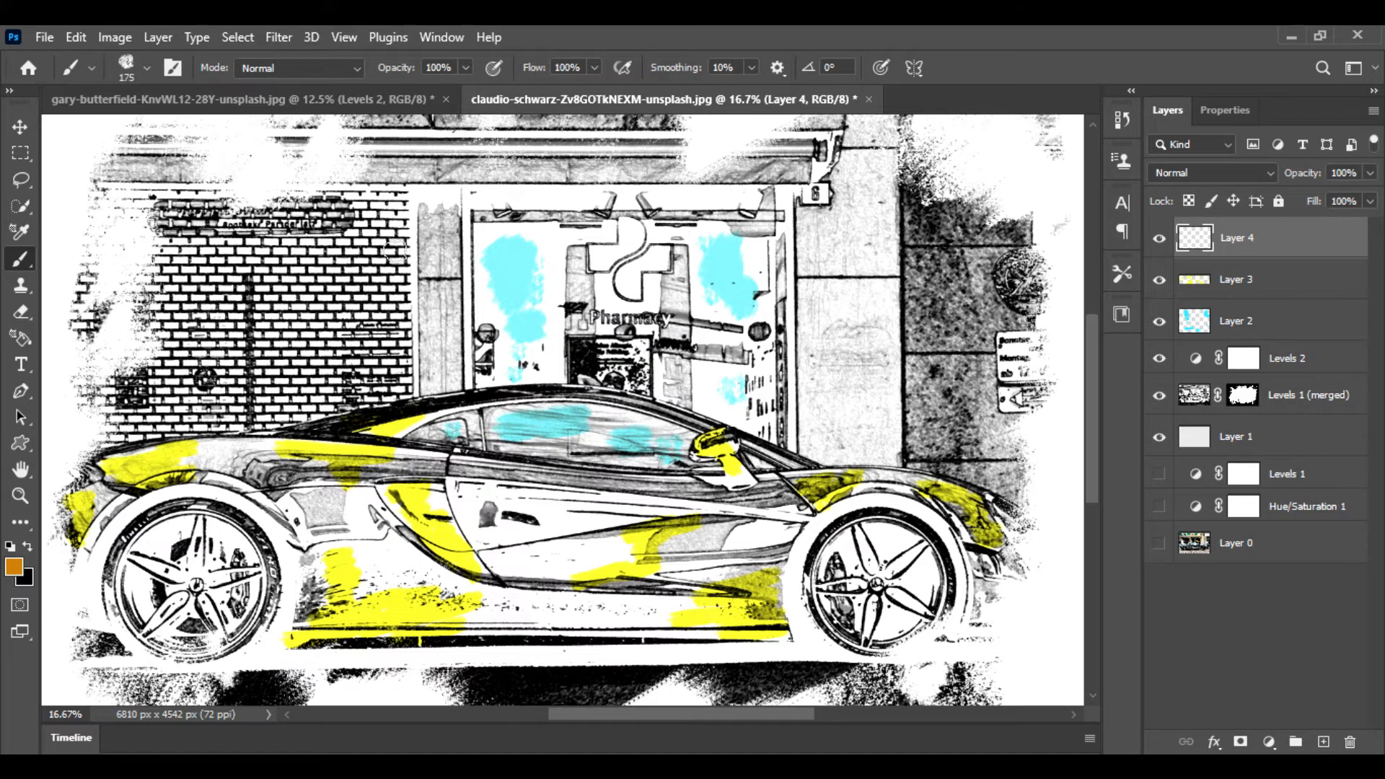
Step: Enlarge the brush to 300 and paint orange patches across the brick wall
key(bracketright)
key(bracketright)
key(bracketright)
mouse_move(393, 253)
mouse_down()
mouse_move(323, 305)
mouse_move(355, 325)
mouse_move(285, 386)
mouse_move(299, 391)
mouse_move(263, 393)
mouse_up()
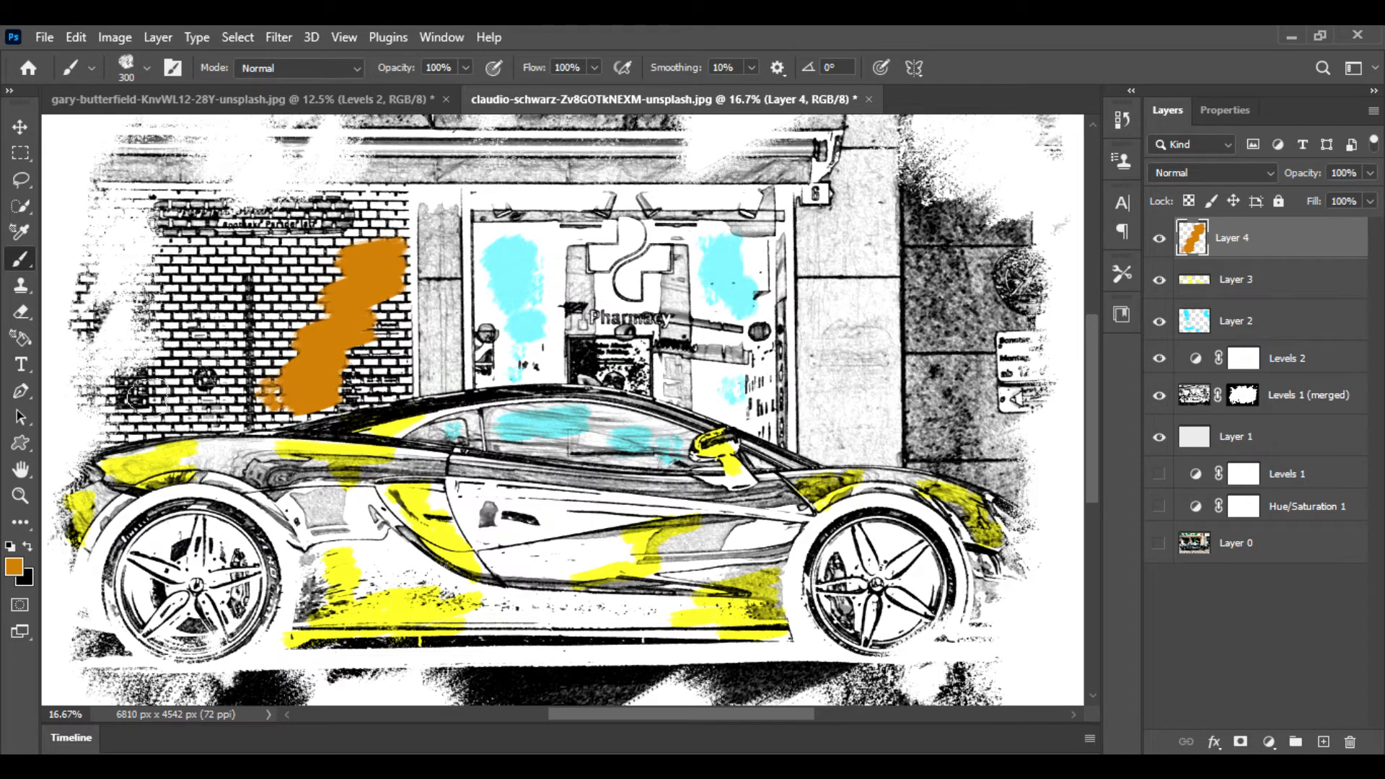
drag(144, 427, 194, 337)
click(191, 290)
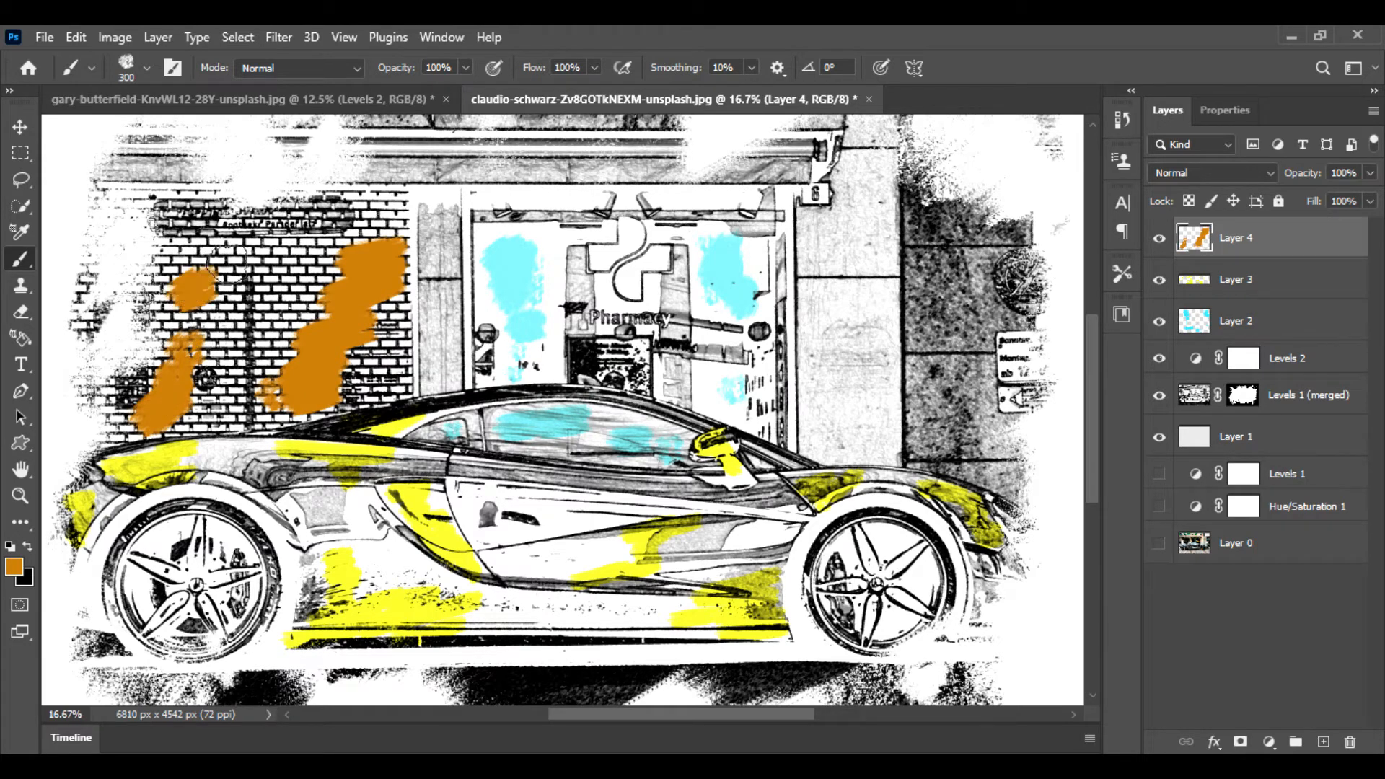
click(253, 276)
click(273, 313)
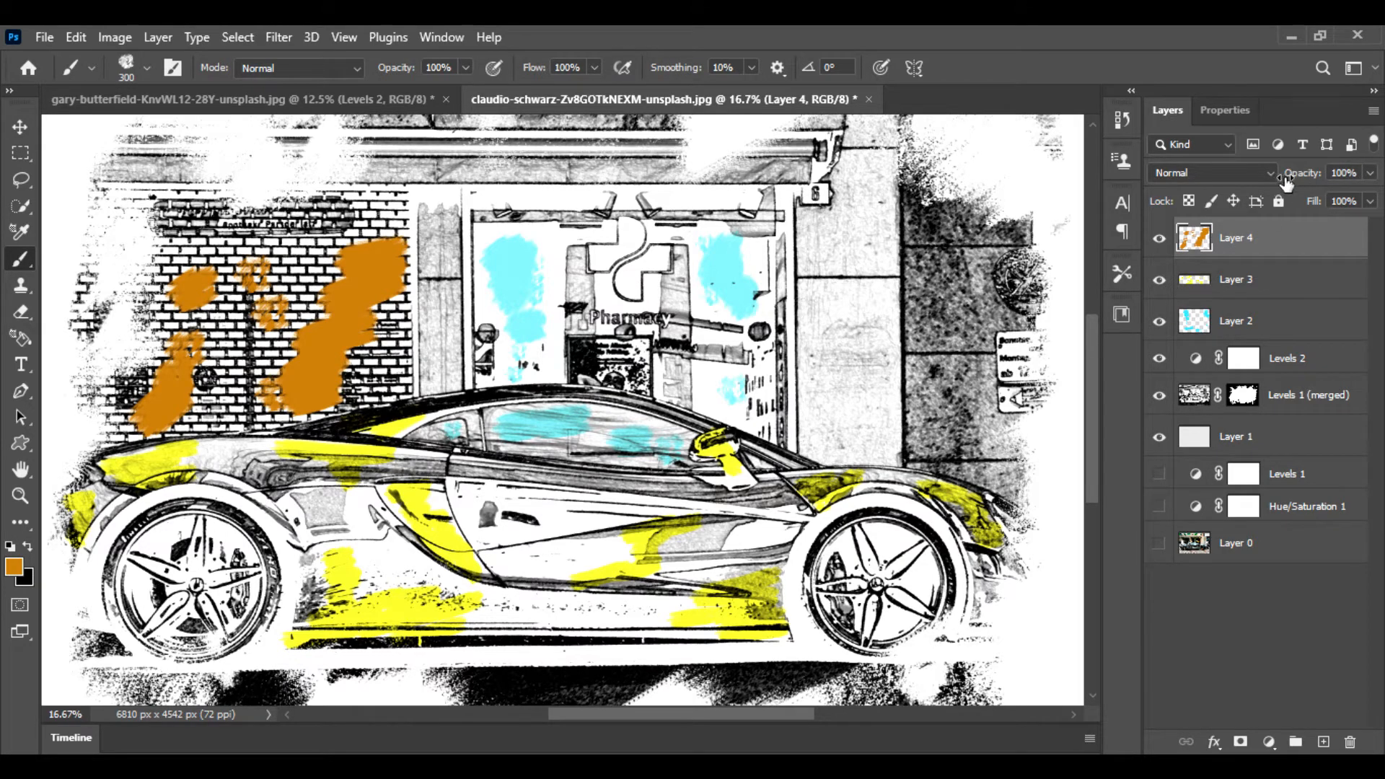
Step: Set the orange layer's blend mode to Darken and its opacity to 59%
click(1271, 174)
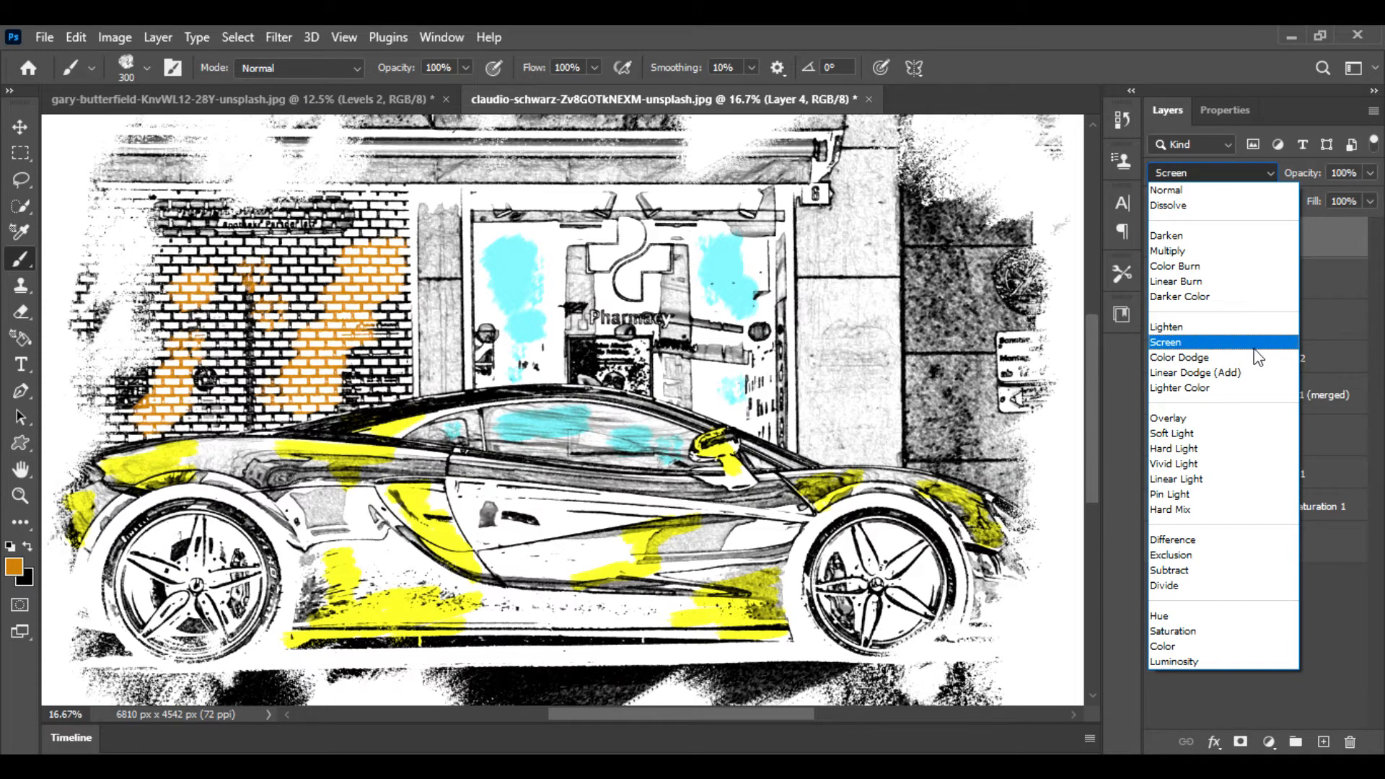
click(1240, 236)
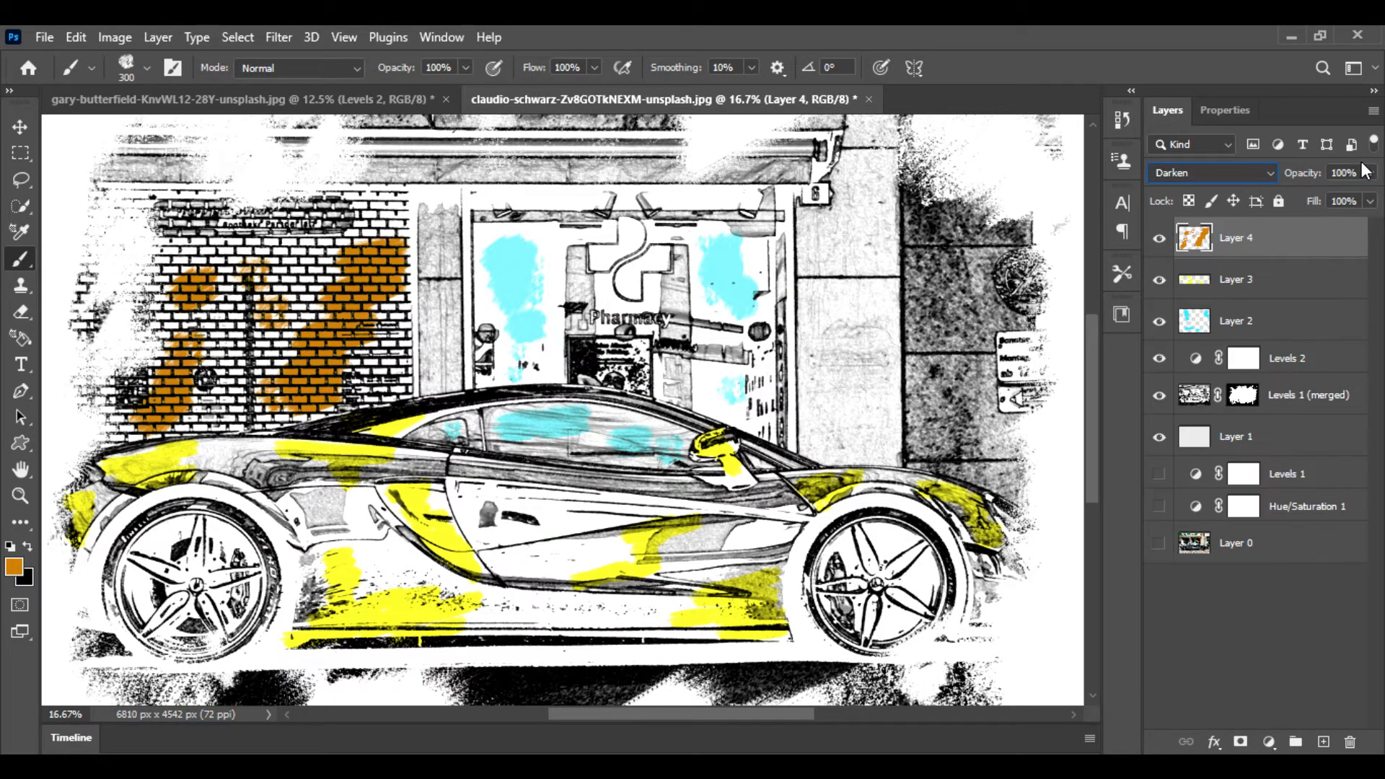
click(1369, 173)
drag(1340, 197, 1330, 197)
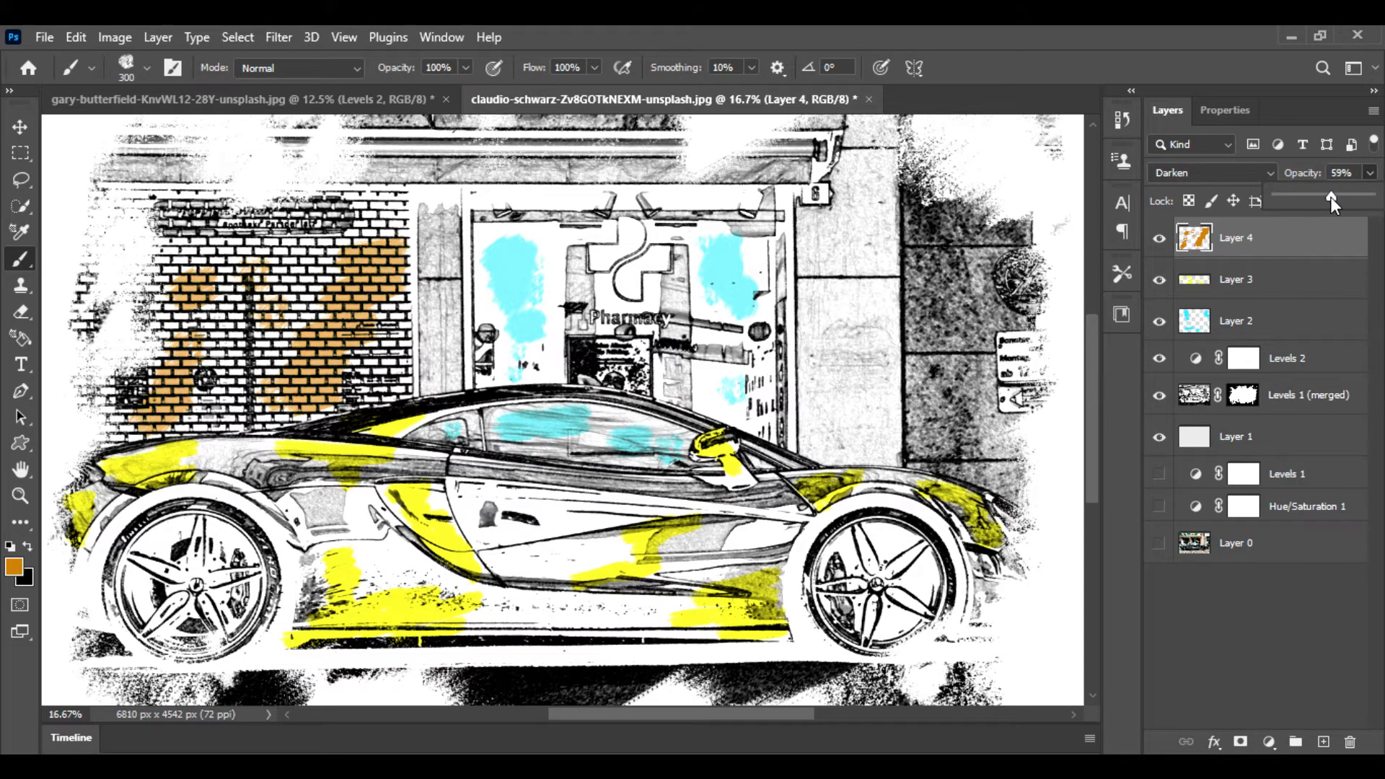
Step: Set the foreground color to dark gray, #545454, and create a new layer above the orange one
scroll(844, 269, up, 2)
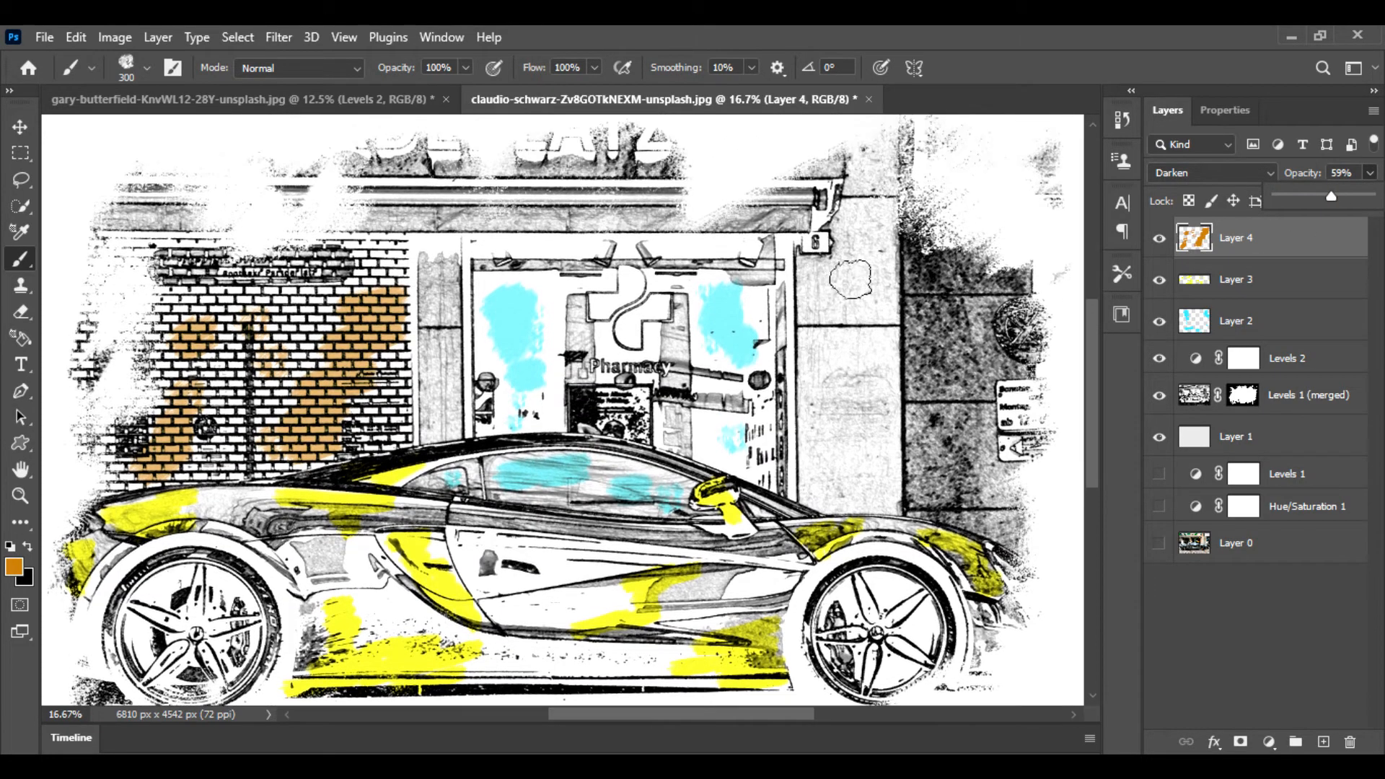
click(14, 568)
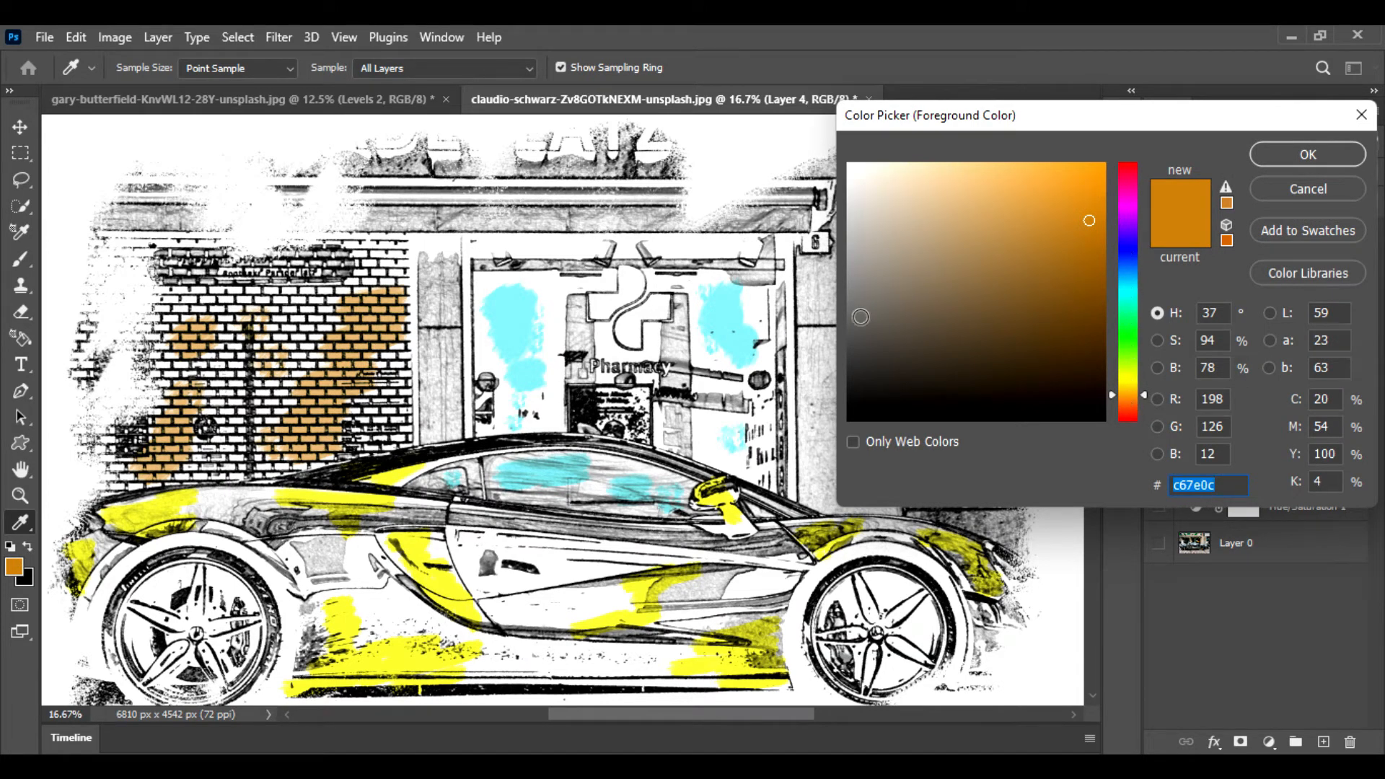
text(545454)
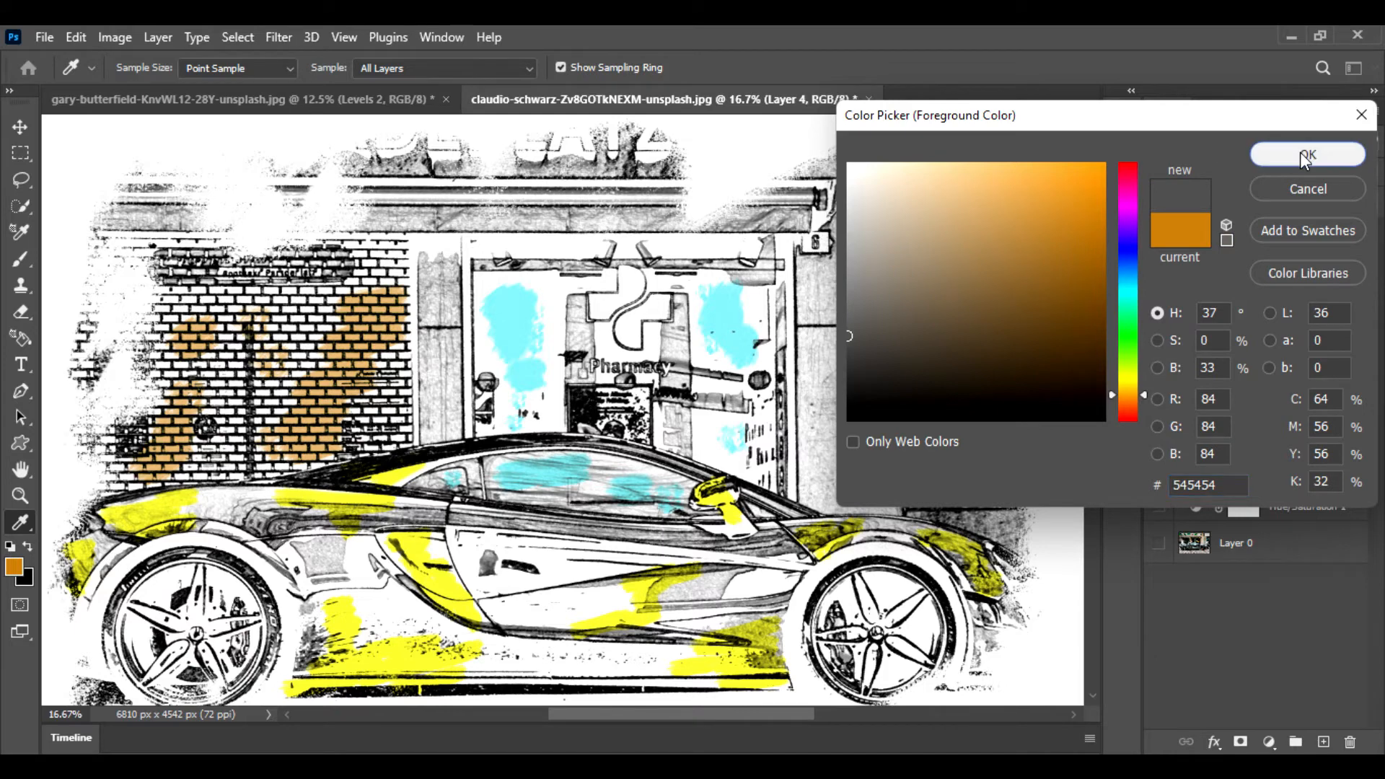
click(1308, 155)
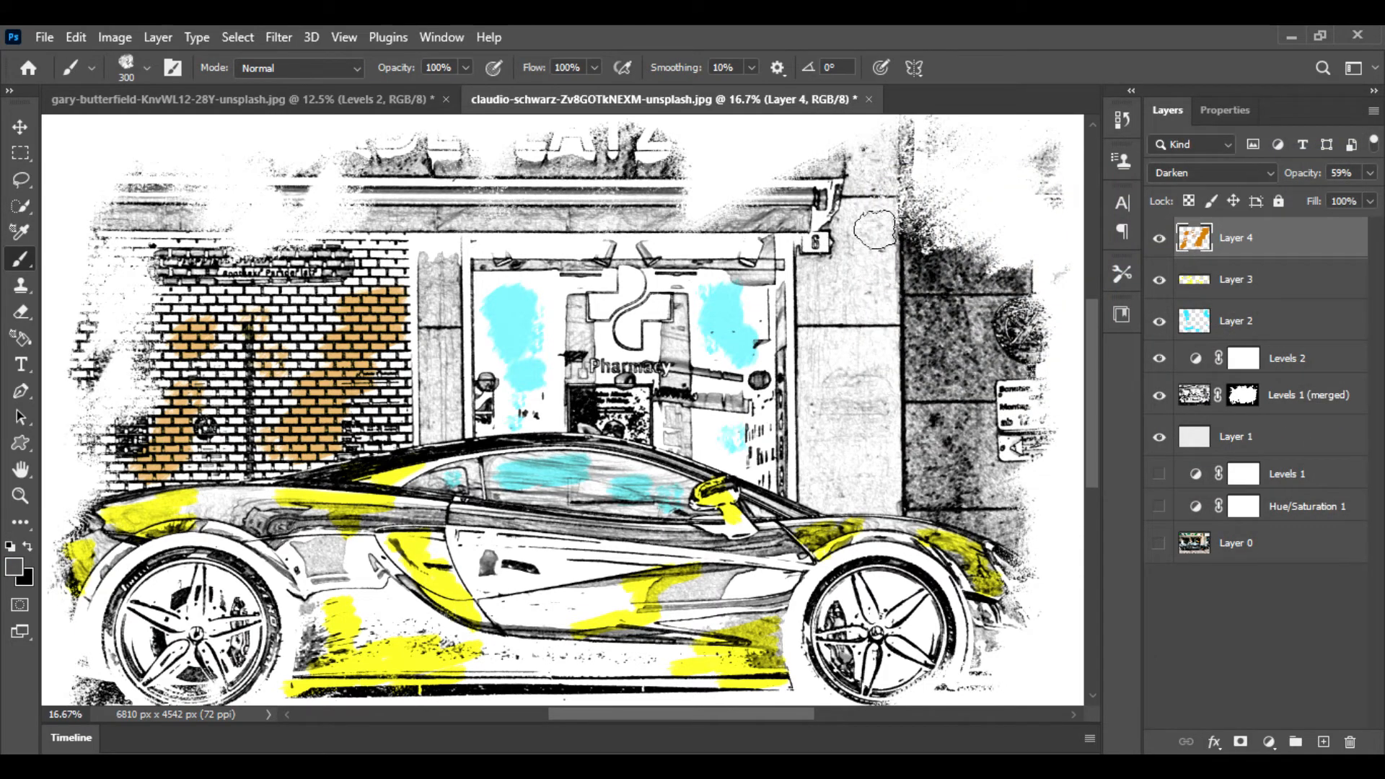
click(876, 231)
click(836, 285)
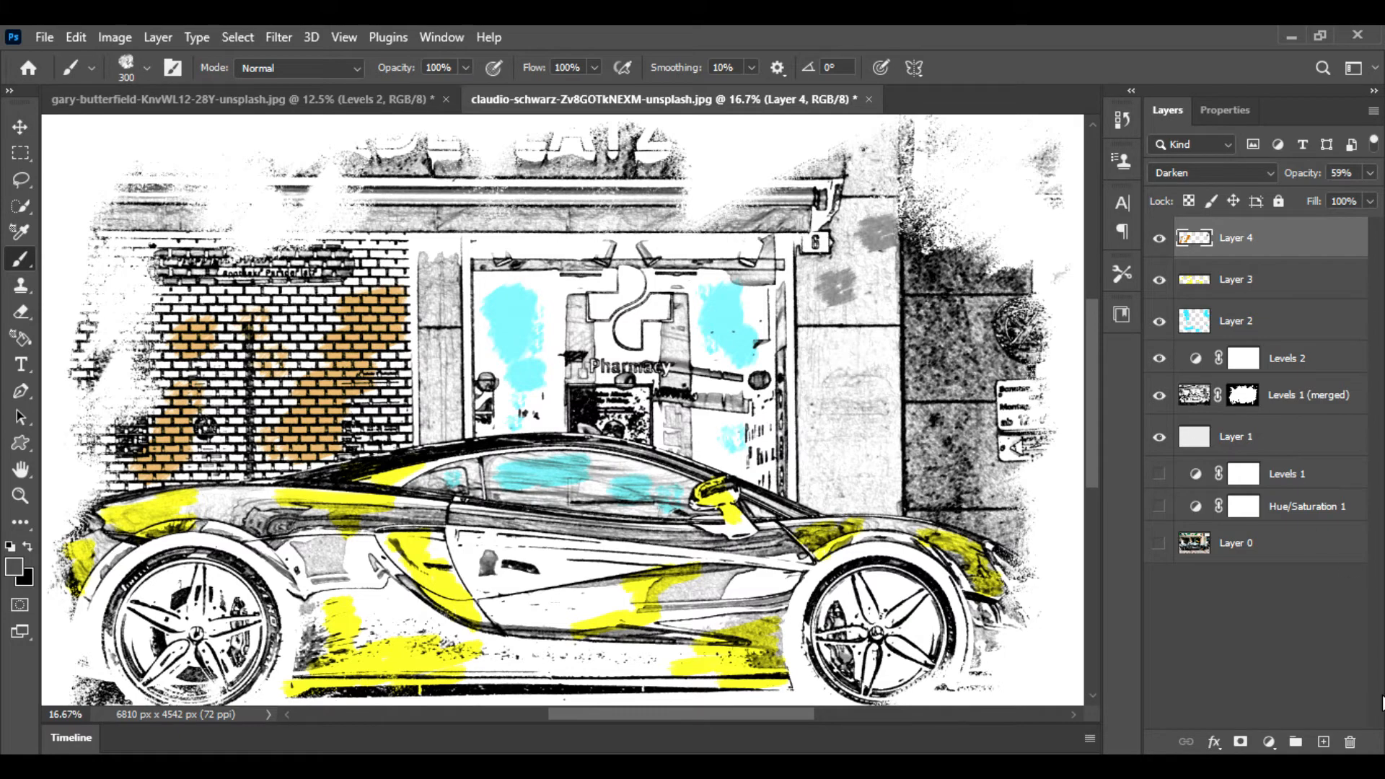
click(1324, 742)
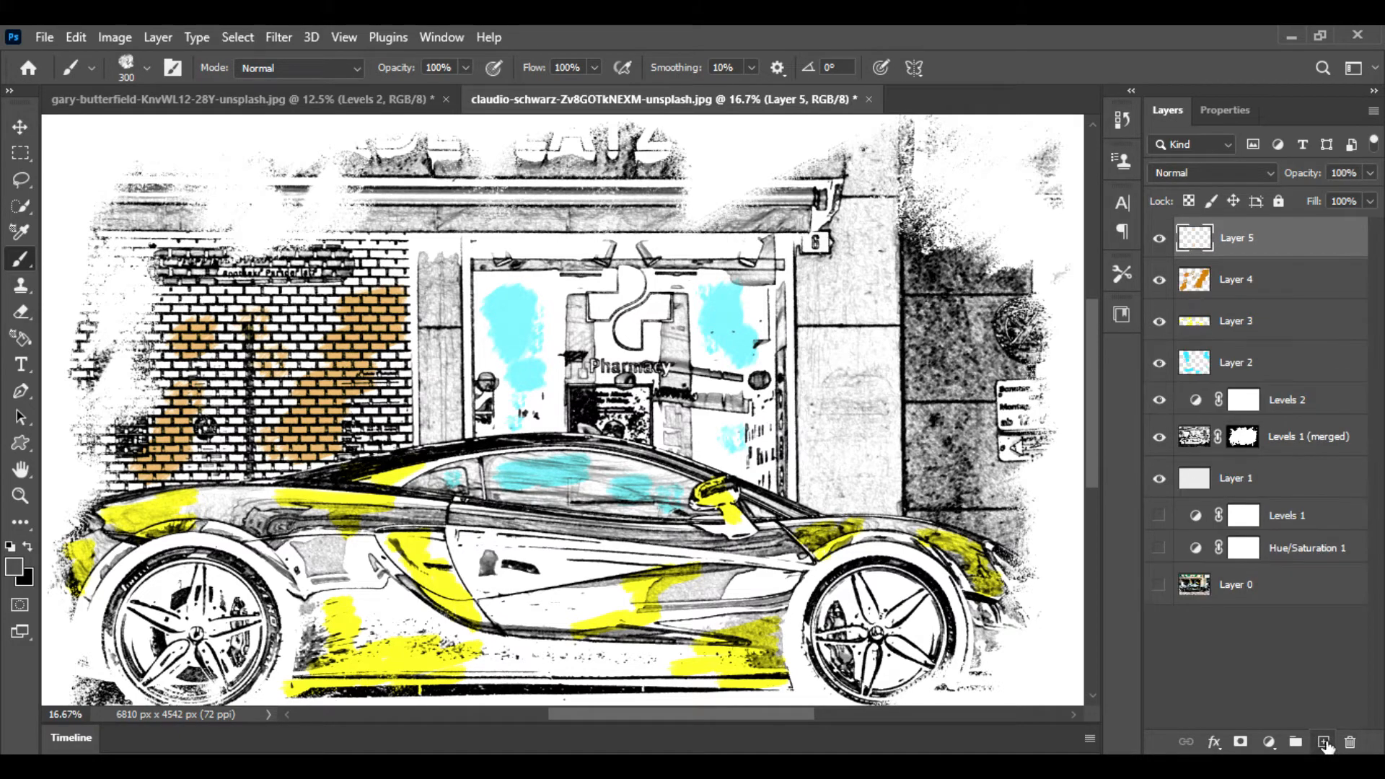
Step: Paint dark gray patches down the stone wall between the pharmacy window and the dark wall section
click(866, 245)
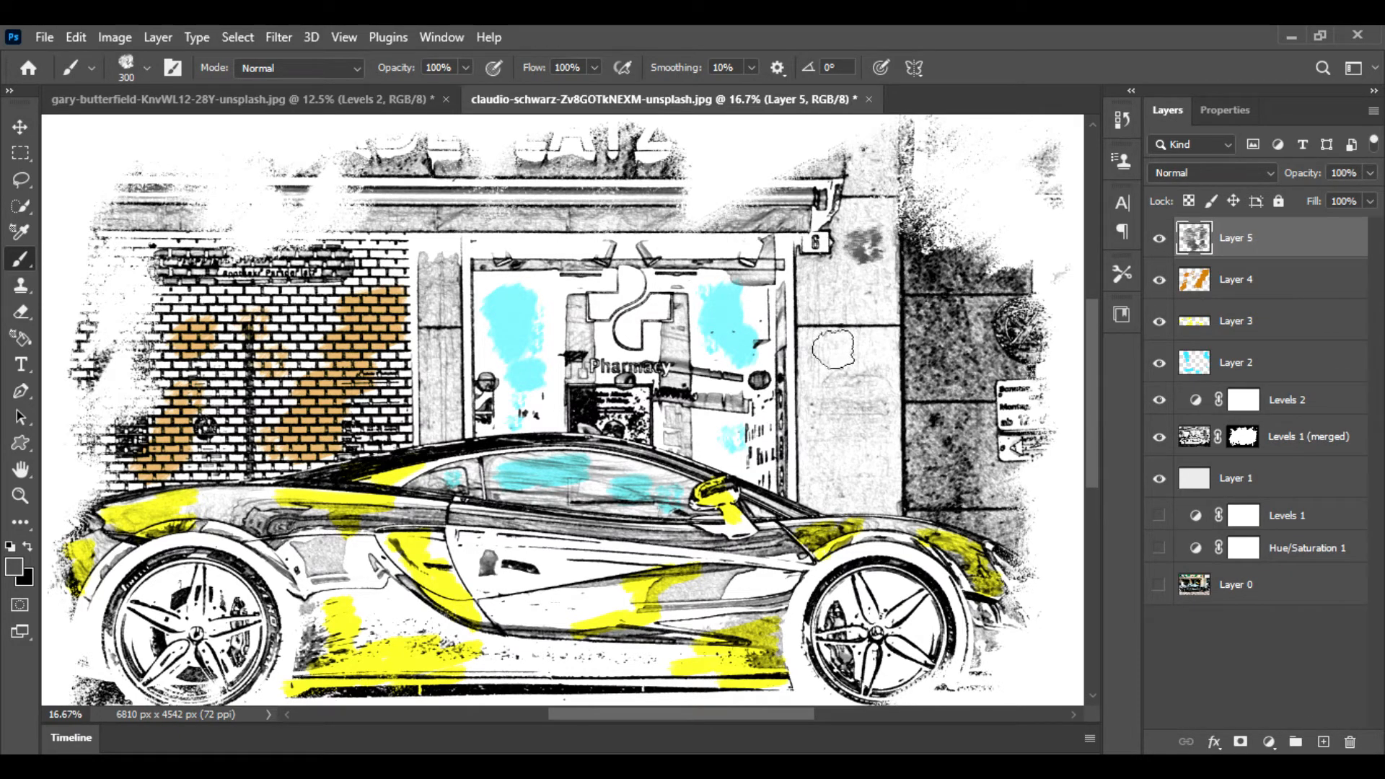
click(814, 351)
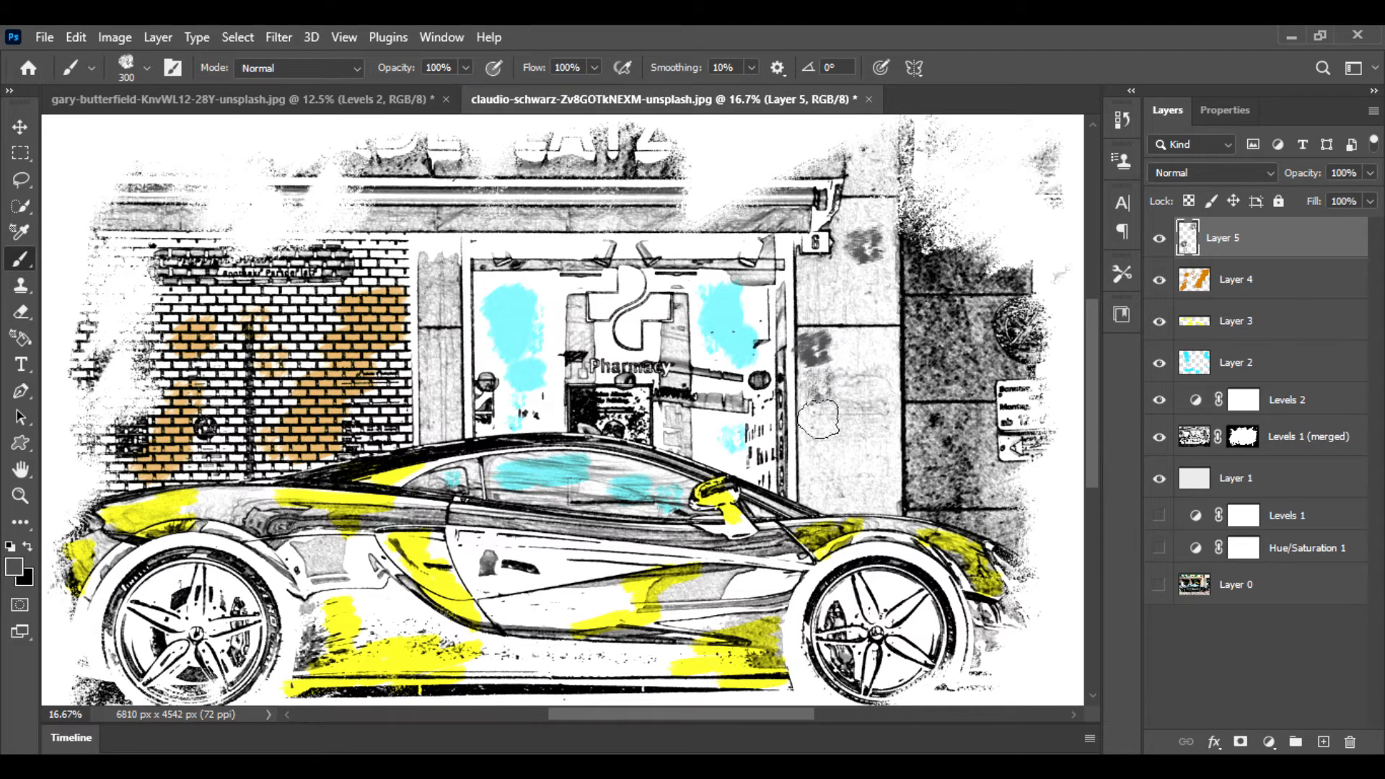
mouse_move(819, 420)
mouse_down()
mouse_move(817, 453)
mouse_move(837, 448)
mouse_move(853, 494)
mouse_move(818, 368)
mouse_move(840, 371)
mouse_move(820, 393)
mouse_move(878, 428)
mouse_move(870, 456)
mouse_up()
drag(848, 261, 843, 279)
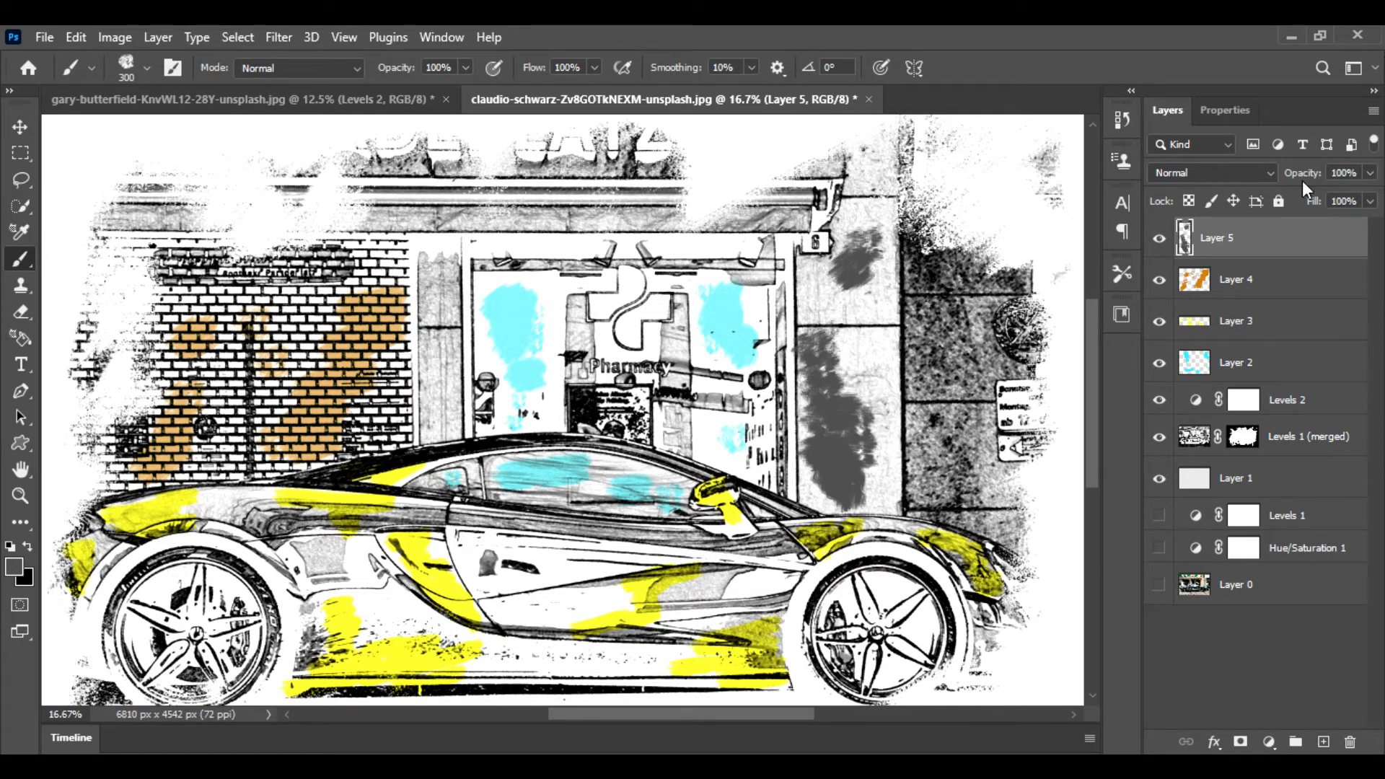
Step: Set the gray layer's blend mode to Multiply and its opacity to 60%
click(1271, 172)
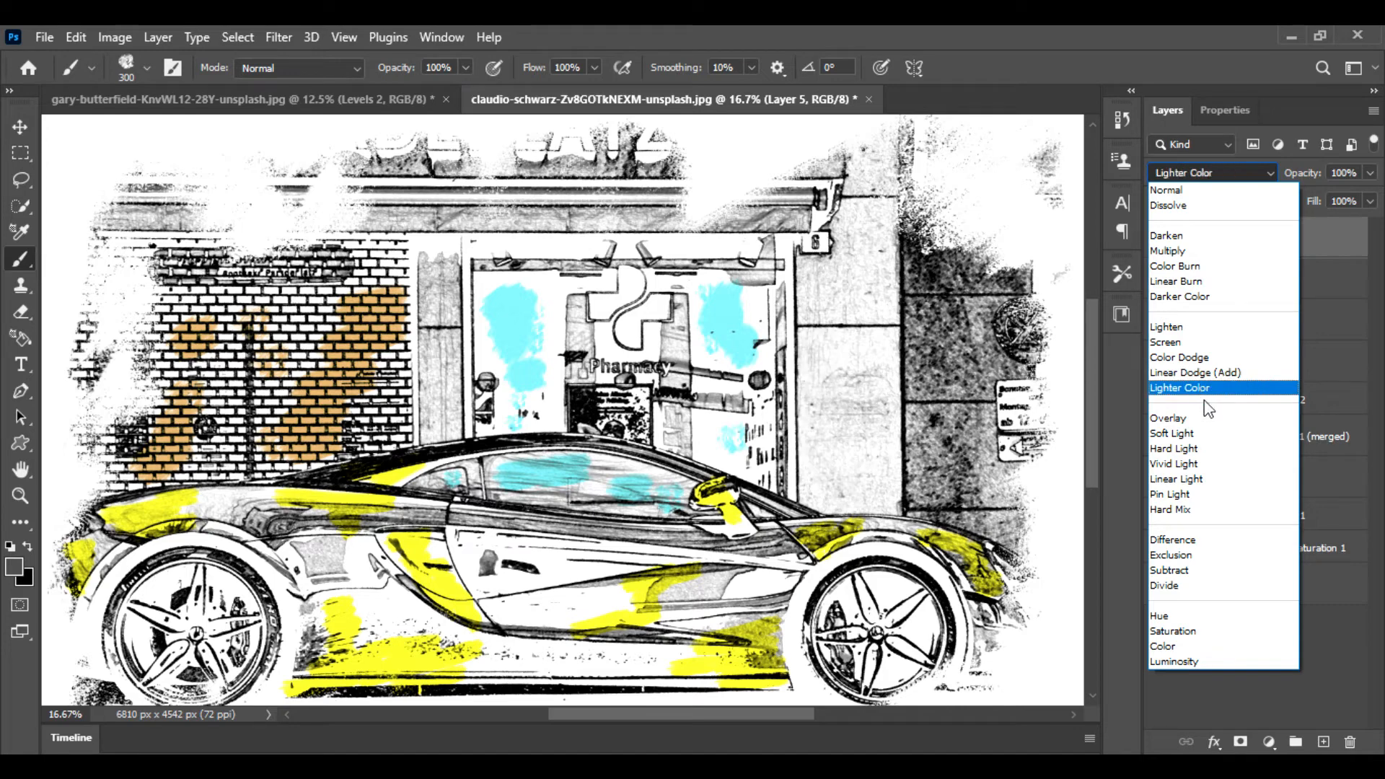
click(1196, 252)
click(1370, 173)
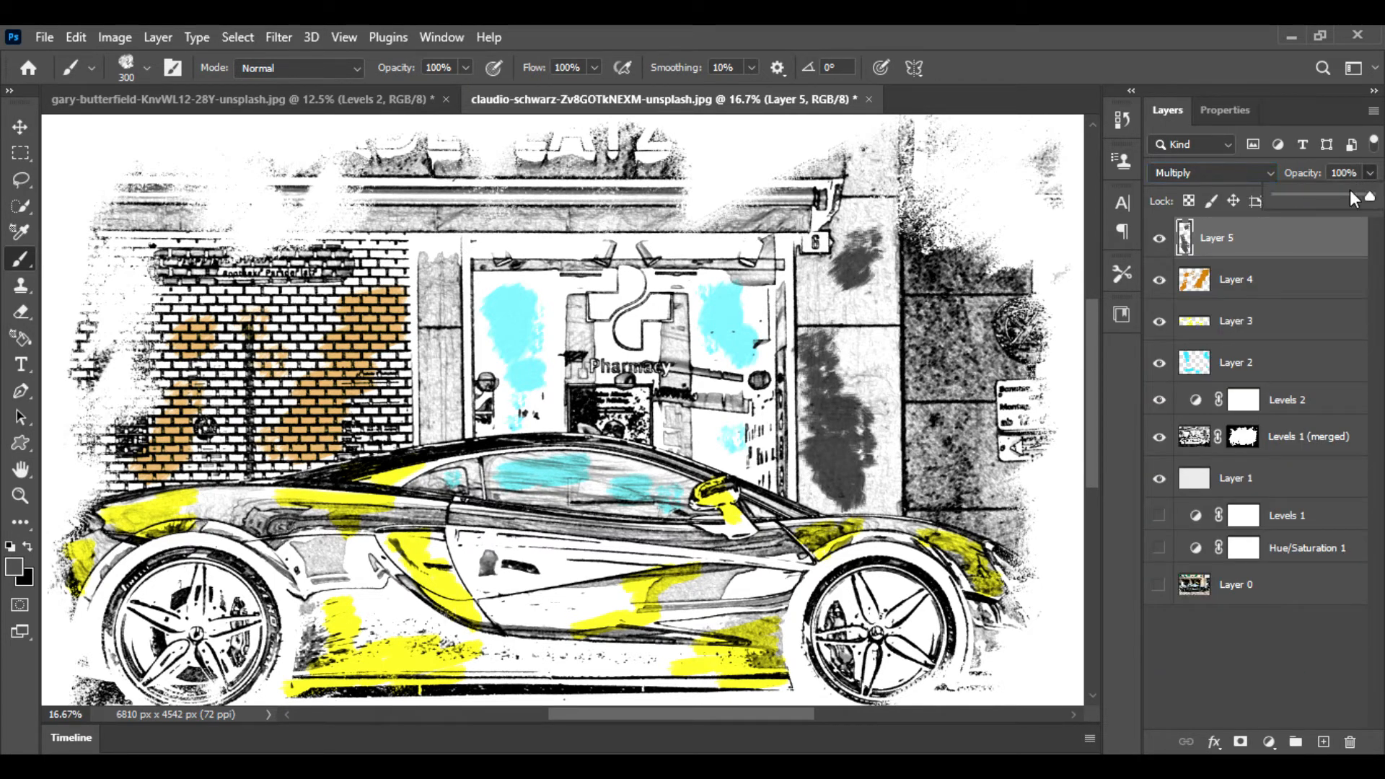
drag(1355, 199, 1333, 195)
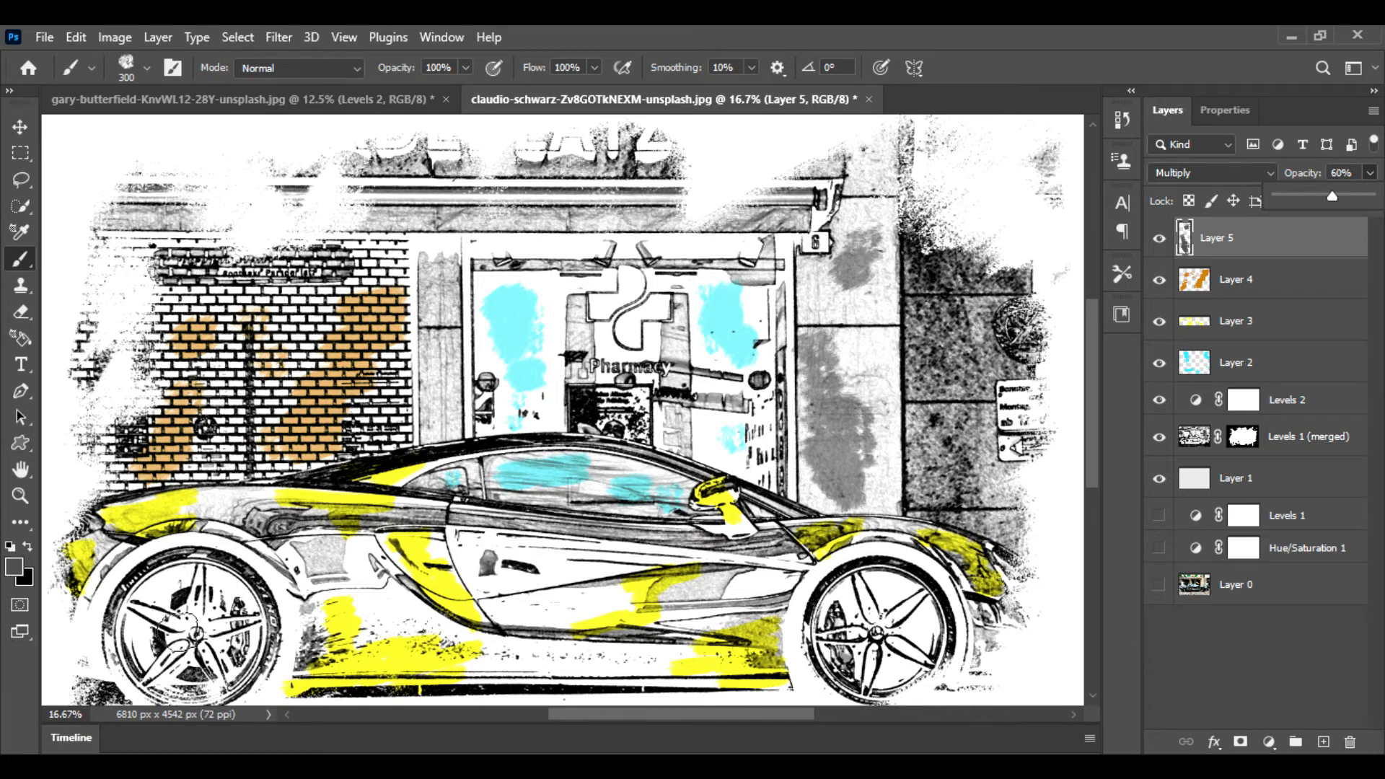
Step: Reduce the brush size to 100 and shade the car's rear wheel with gray strokes
key(bracketleft)
key(bracketleft)
key(bracketleft)
key(bracketleft)
key(bracketleft)
key(bracketleft)
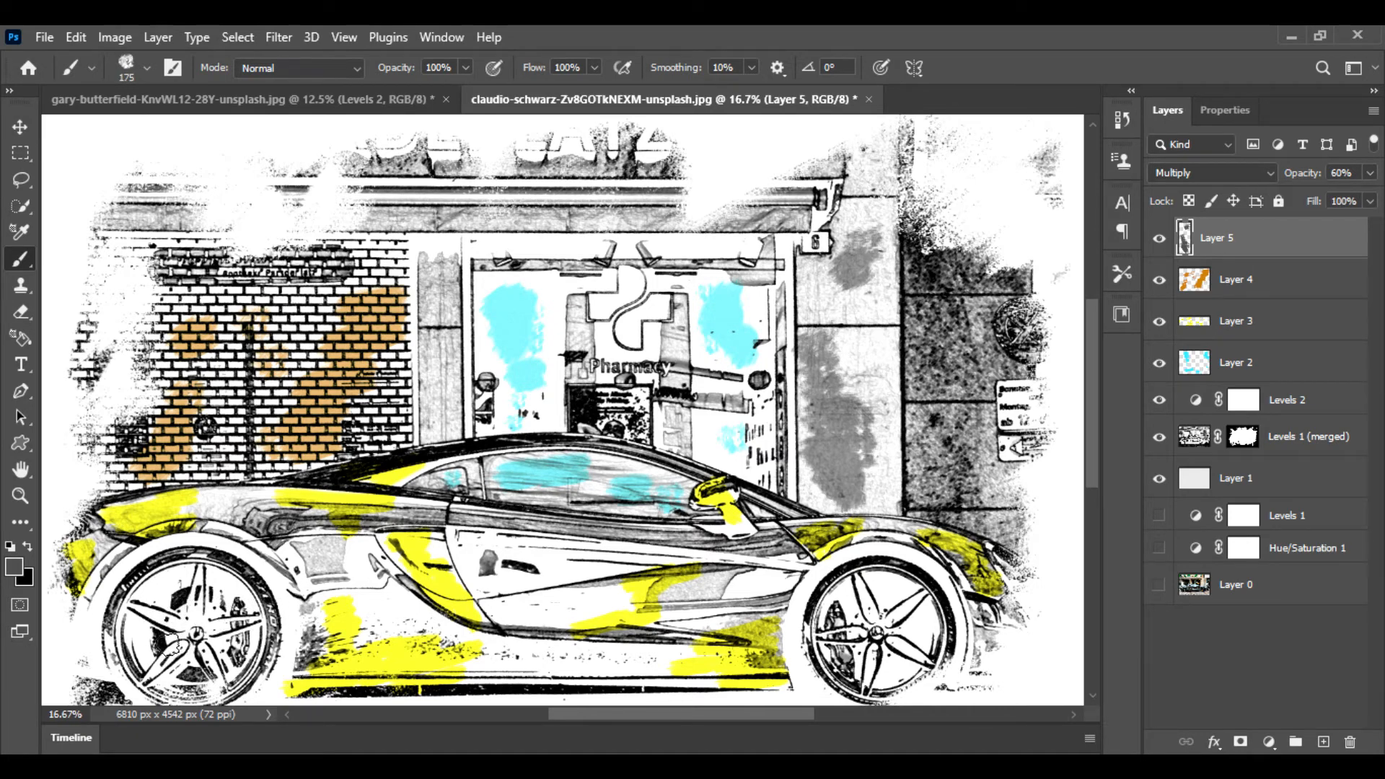
mouse_move(179, 649)
mouse_down()
mouse_move(154, 662)
mouse_move(158, 678)
mouse_move(225, 691)
mouse_up()
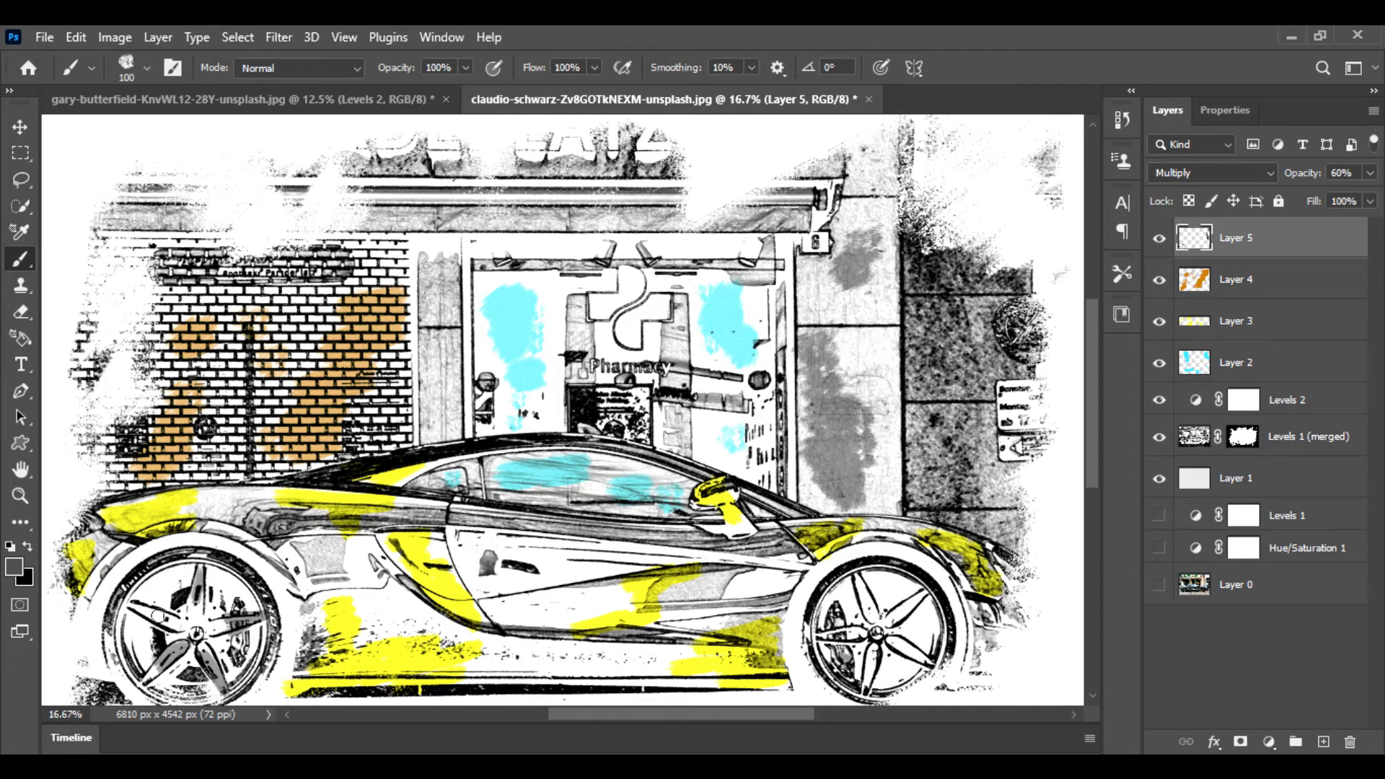
mouse_move(159, 615)
mouse_down()
mouse_move(137, 602)
mouse_move(152, 617)
mouse_up()
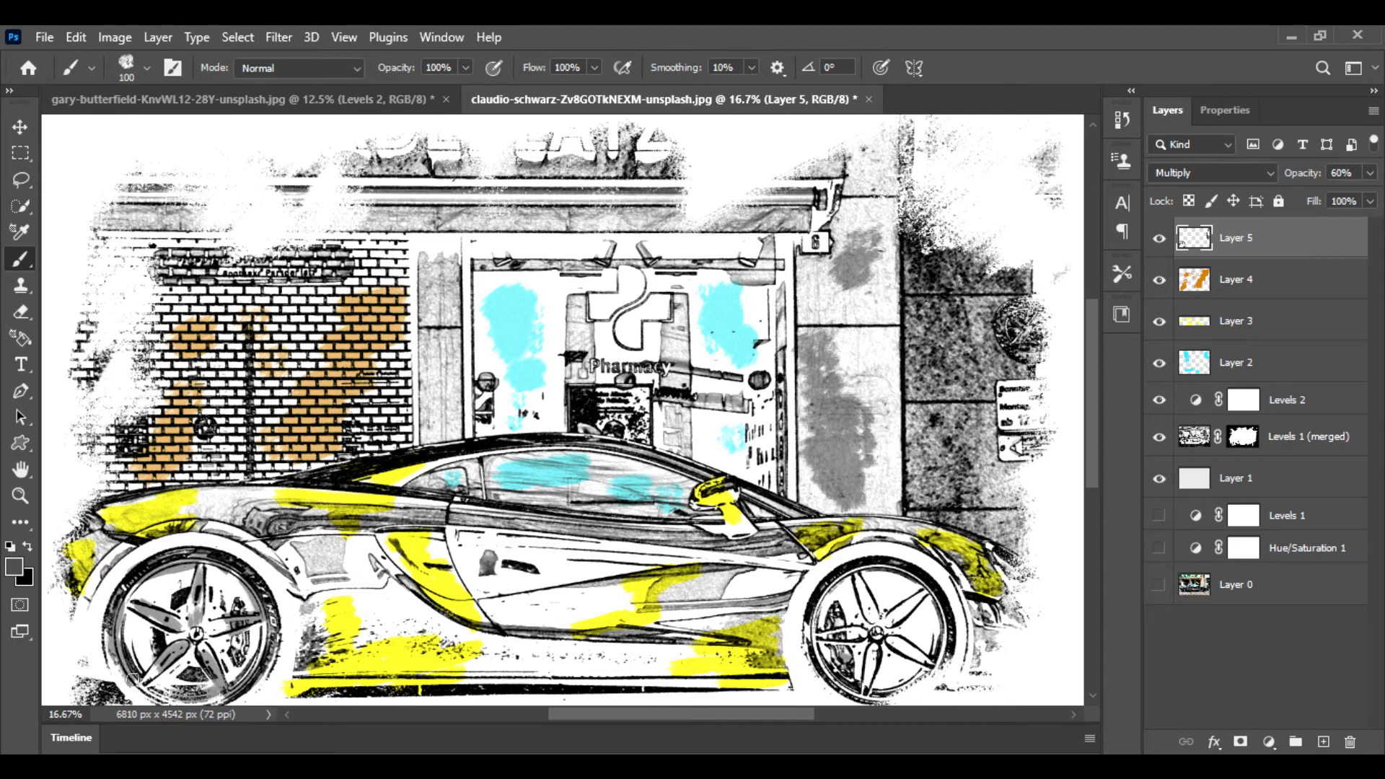
Step: Shade the front wheel gray and add gray patches to the storefront beam and the narrow pillar beside the brick wall
mouse_move(814, 635)
mouse_down()
mouse_move(863, 634)
mouse_move(876, 621)
mouse_move(861, 589)
mouse_move(909, 606)
mouse_up()
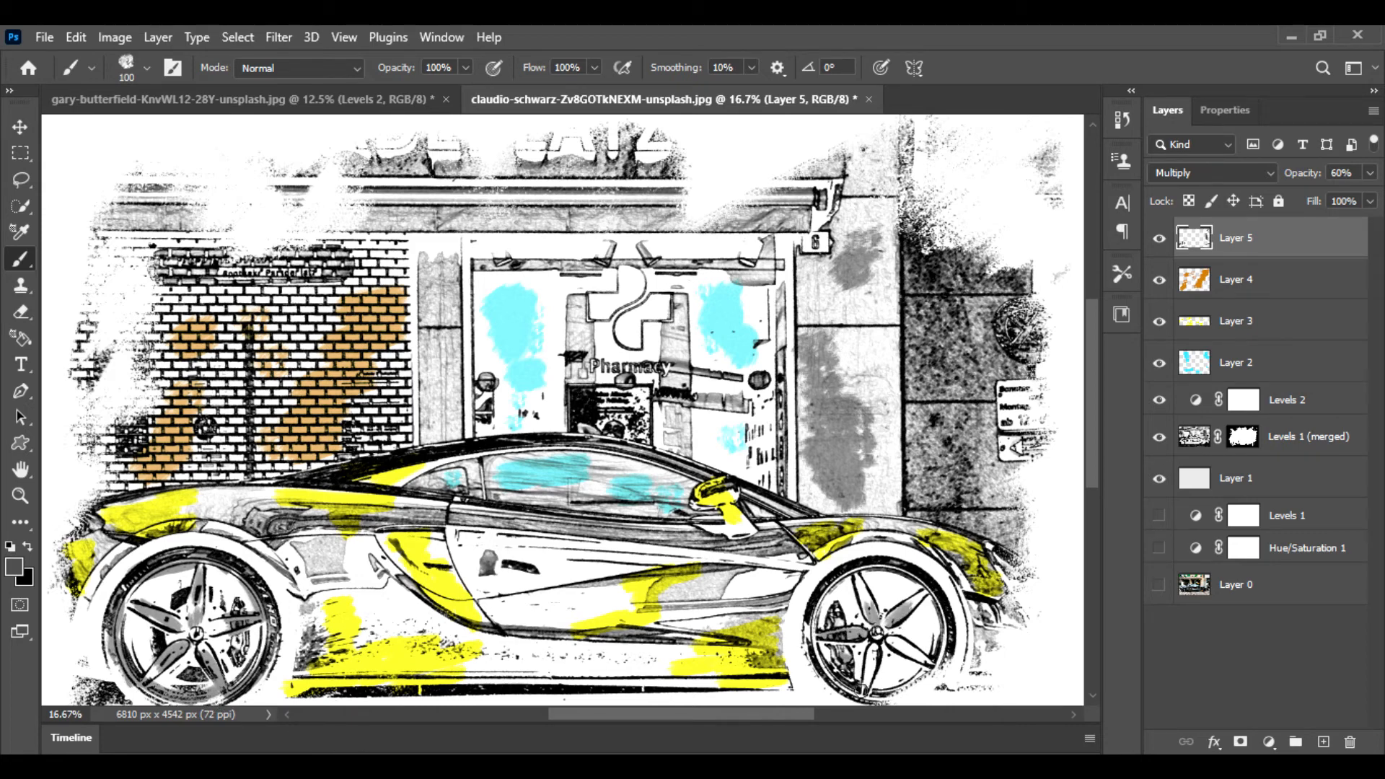
mouse_move(862, 694)
mouse_down()
mouse_move(889, 638)
mouse_move(933, 662)
mouse_move(949, 652)
mouse_move(889, 698)
mouse_up()
drag(811, 636, 851, 705)
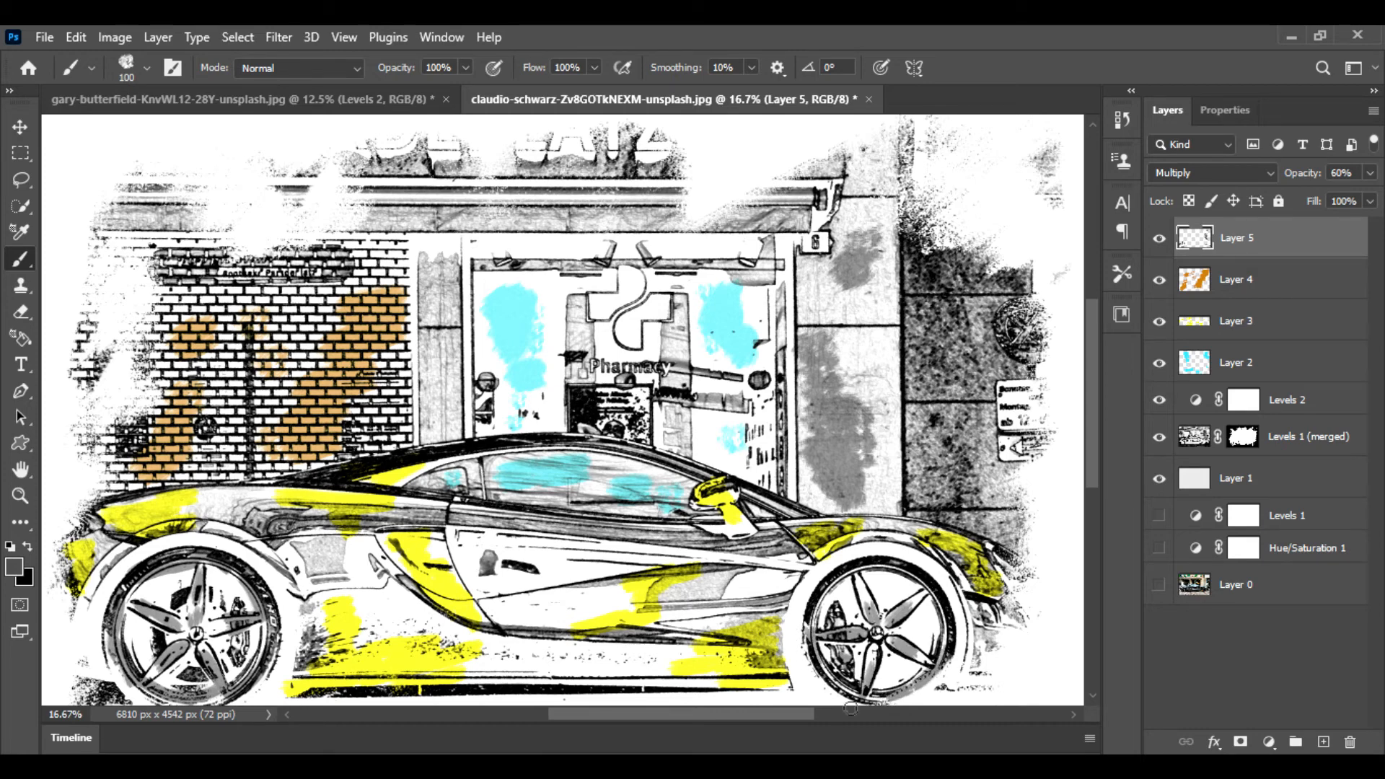
drag(840, 587, 881, 573)
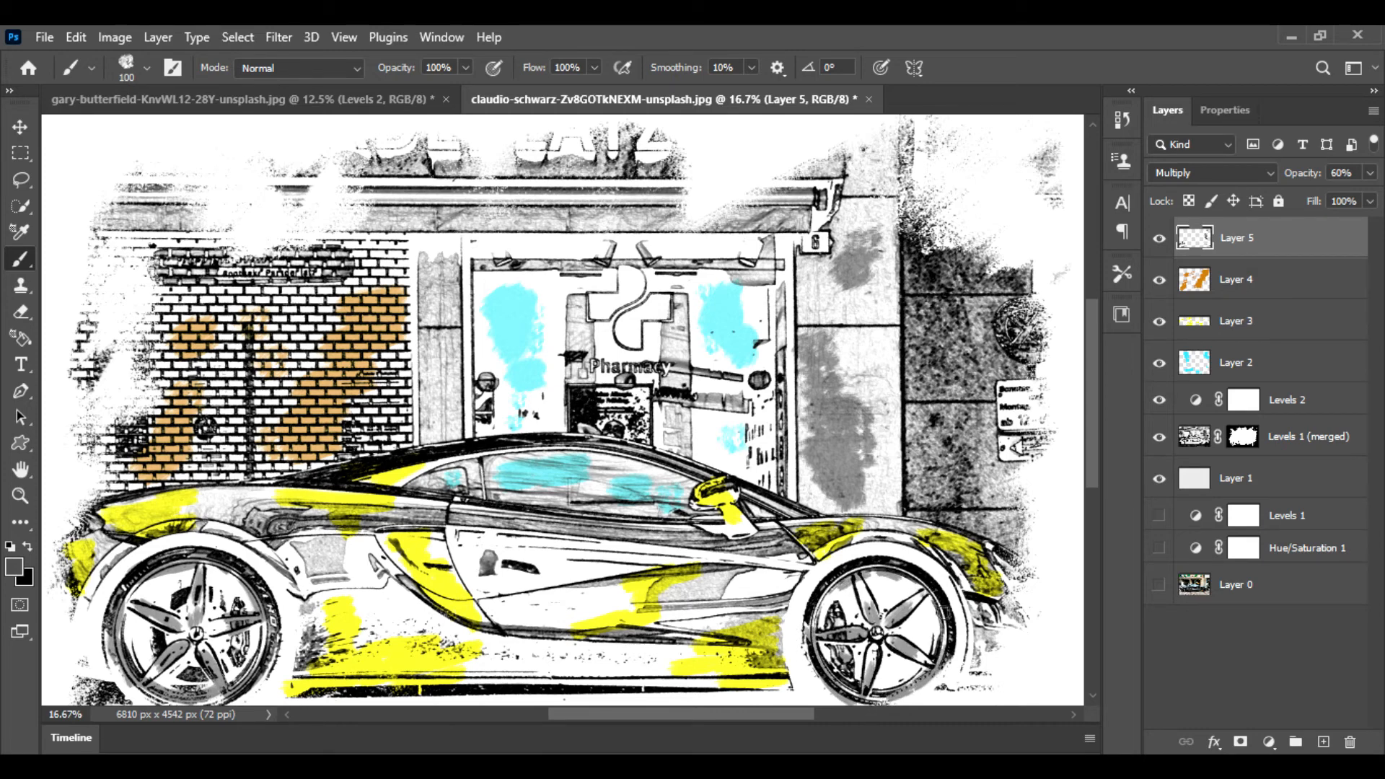
mouse_move(947, 668)
mouse_down()
mouse_move(908, 702)
mouse_move(847, 700)
mouse_up()
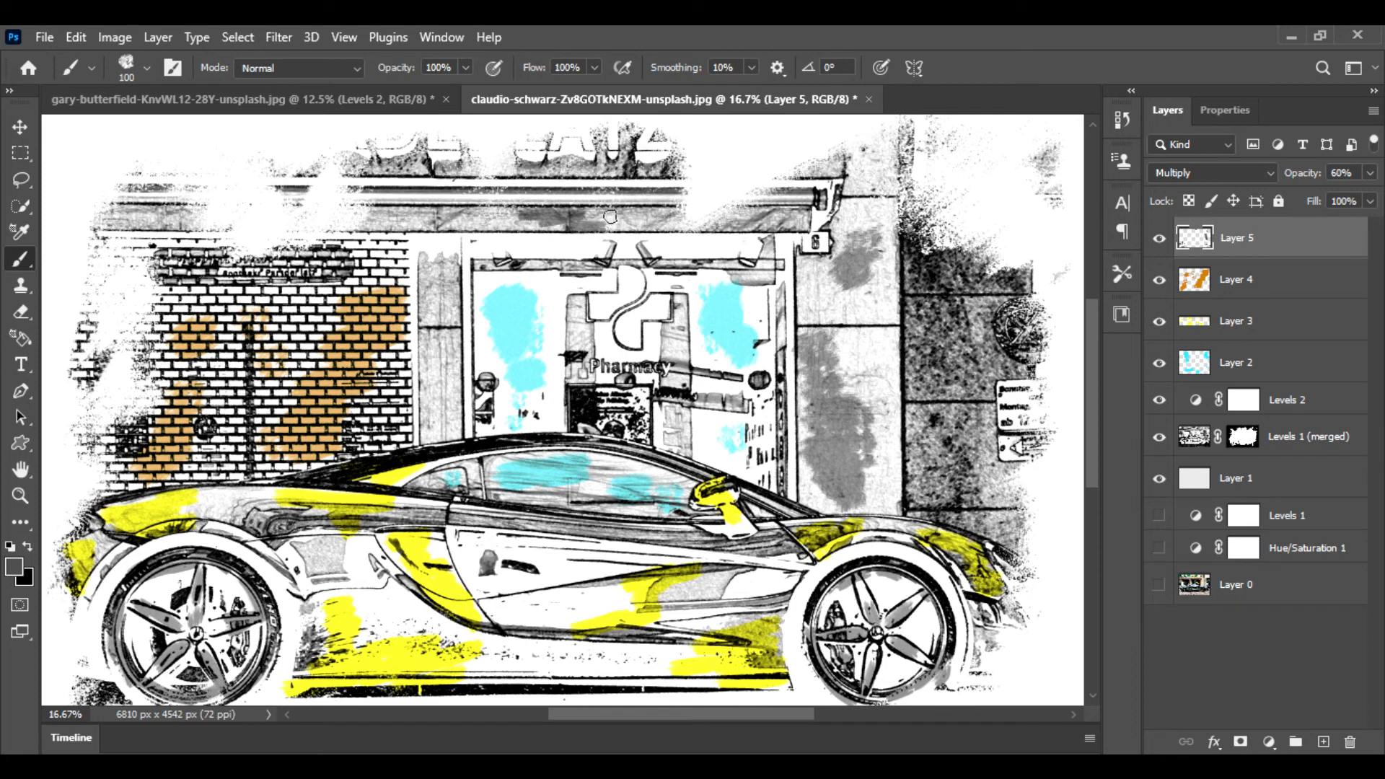
mouse_move(411, 220)
mouse_down()
mouse_move(353, 214)
mouse_move(465, 222)
mouse_move(446, 224)
mouse_move(441, 287)
mouse_move(424, 262)
mouse_move(431, 400)
mouse_up()
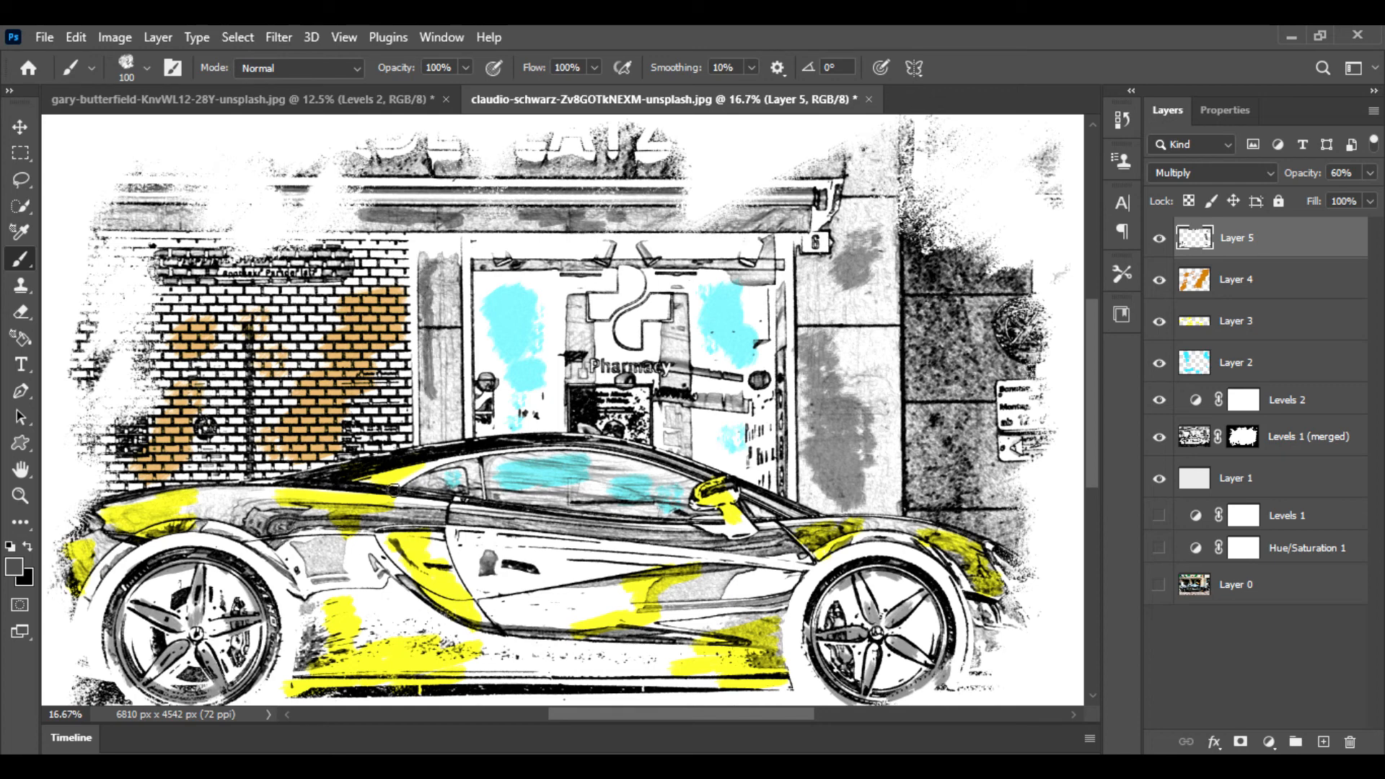
Step: Lower the opacity of the yellow layer, Layer 3, to 68%
ctrl+click(747, 513)
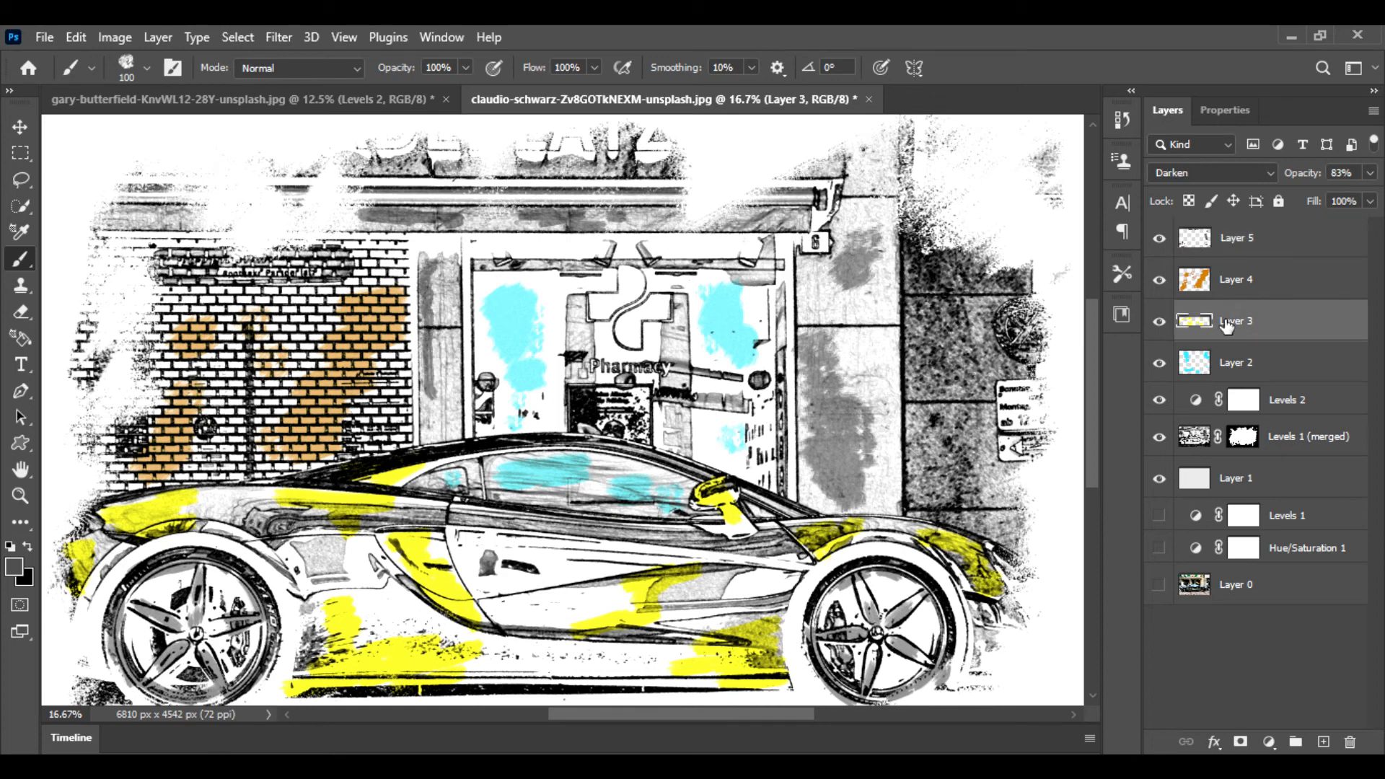
click(1369, 173)
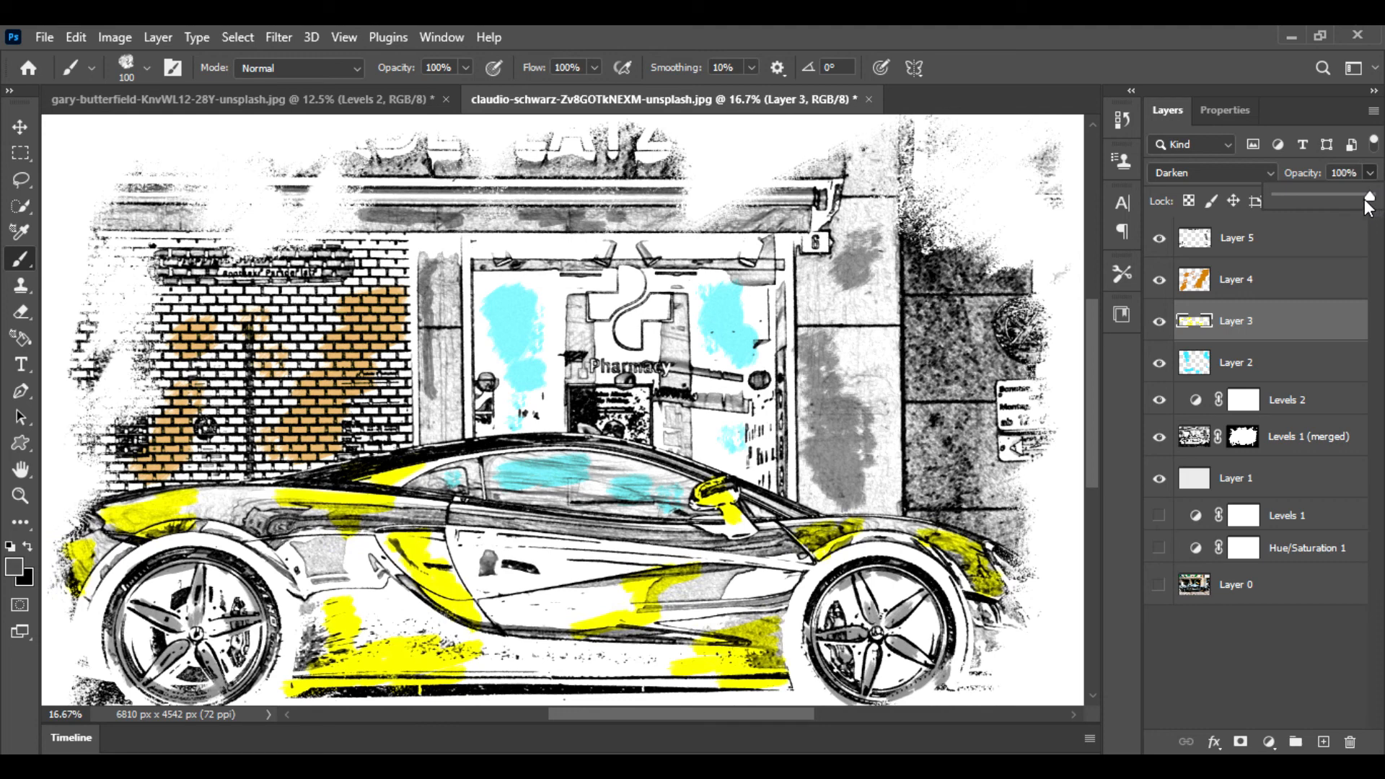
drag(1355, 196, 1337, 194)
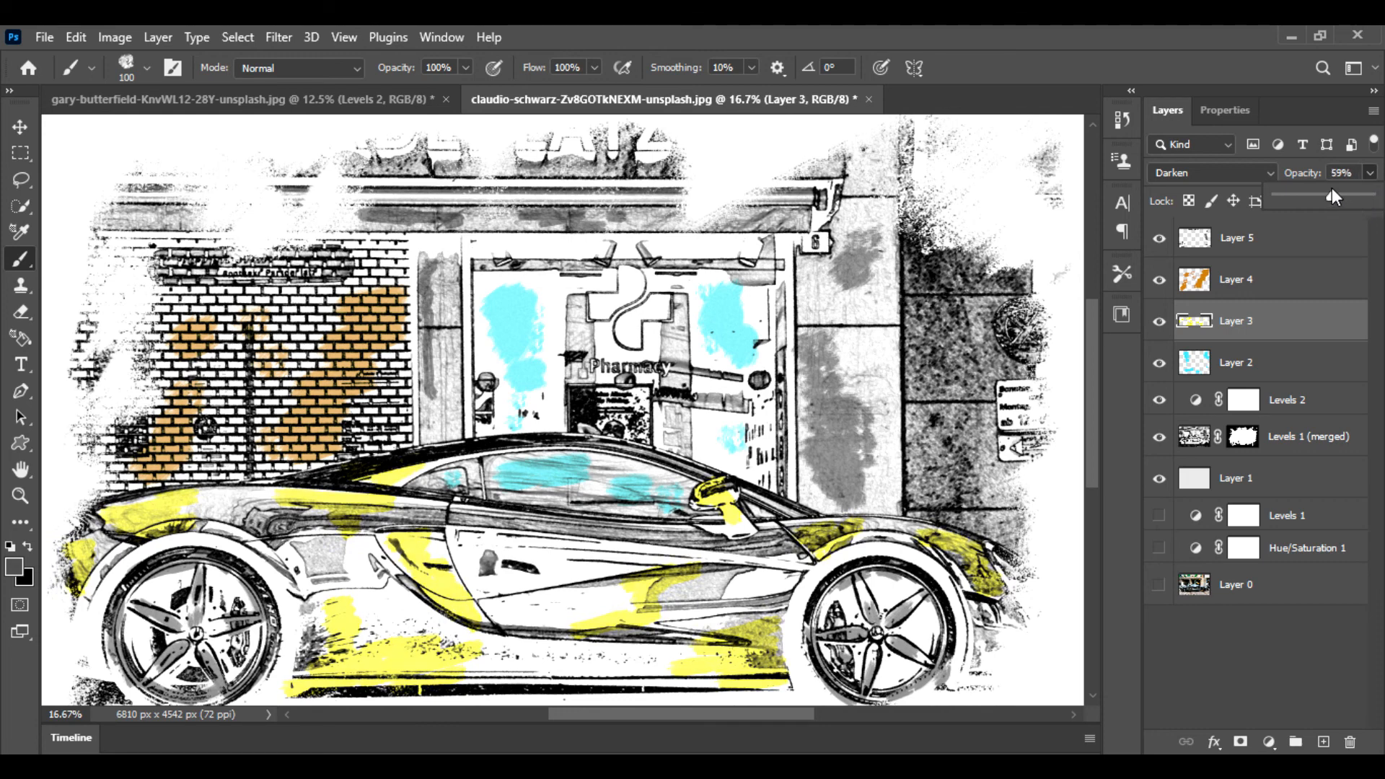
drag(1340, 197, 1340, 198)
click(1339, 107)
key(ctrl+minus)
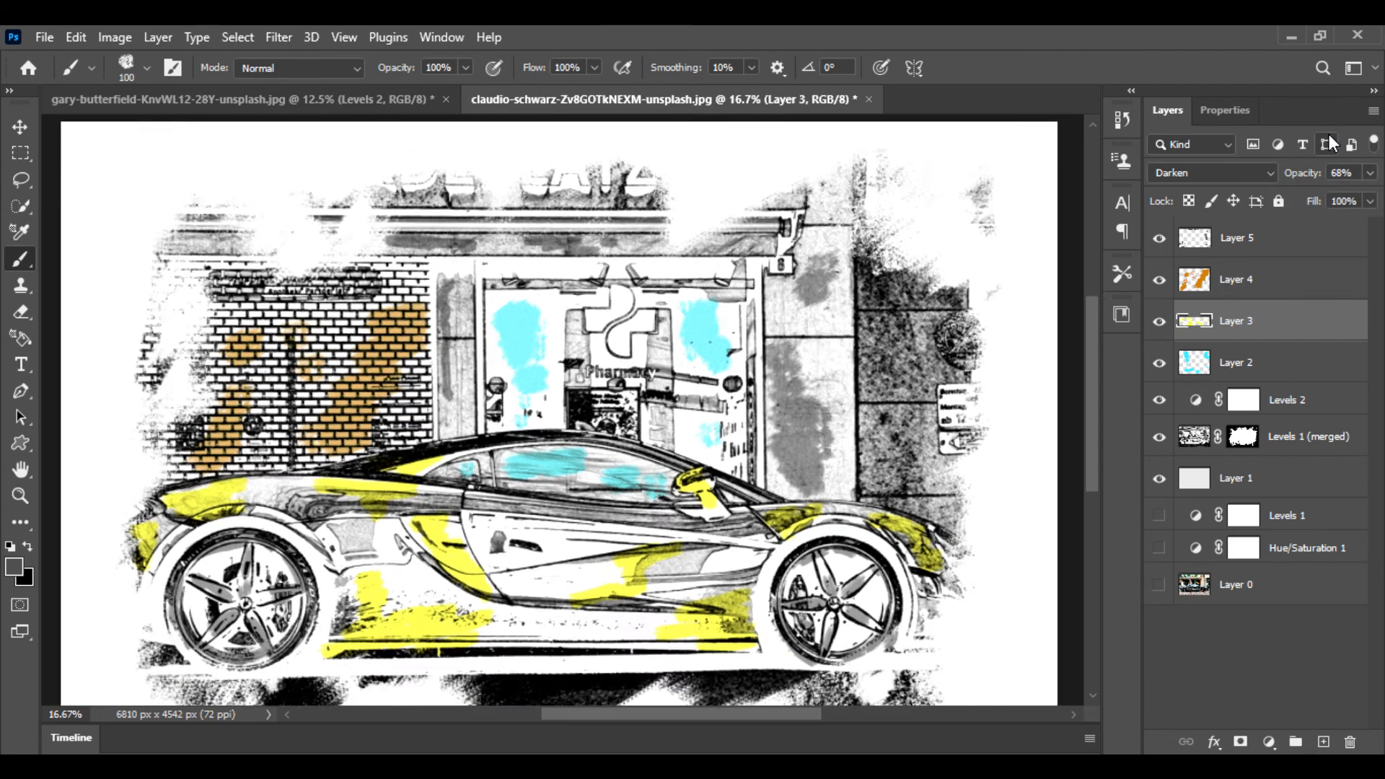